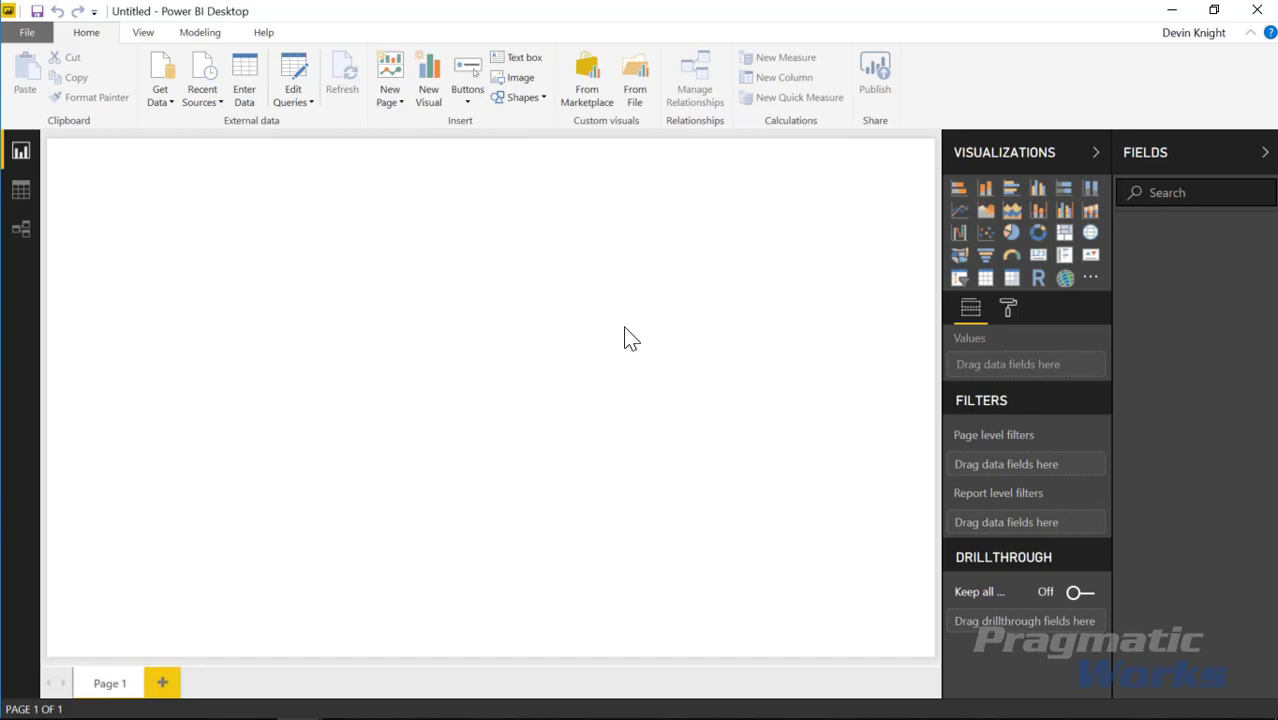
Step: Load the Sales table from the Excel workbook Coffee Chain.xlsx into the report
{"action": "left_click", "coordinate": [160, 100]}
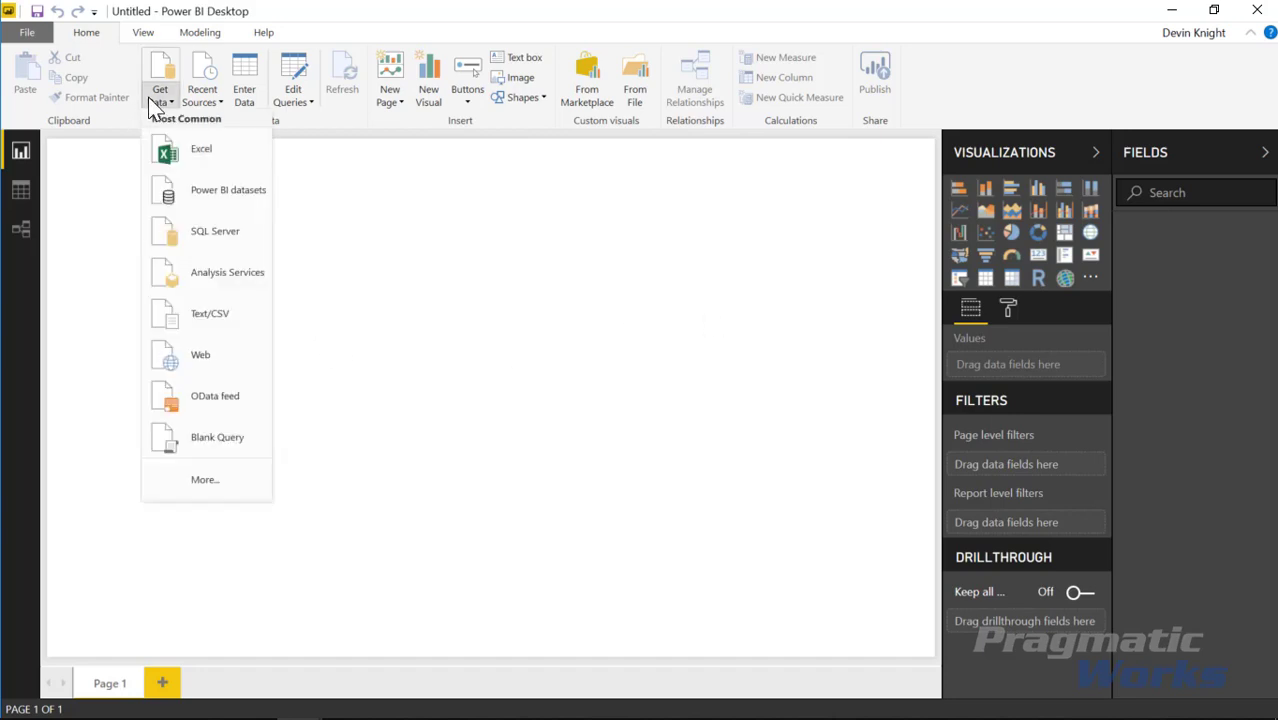
{"action": "left_click", "coordinate": [185, 150]}
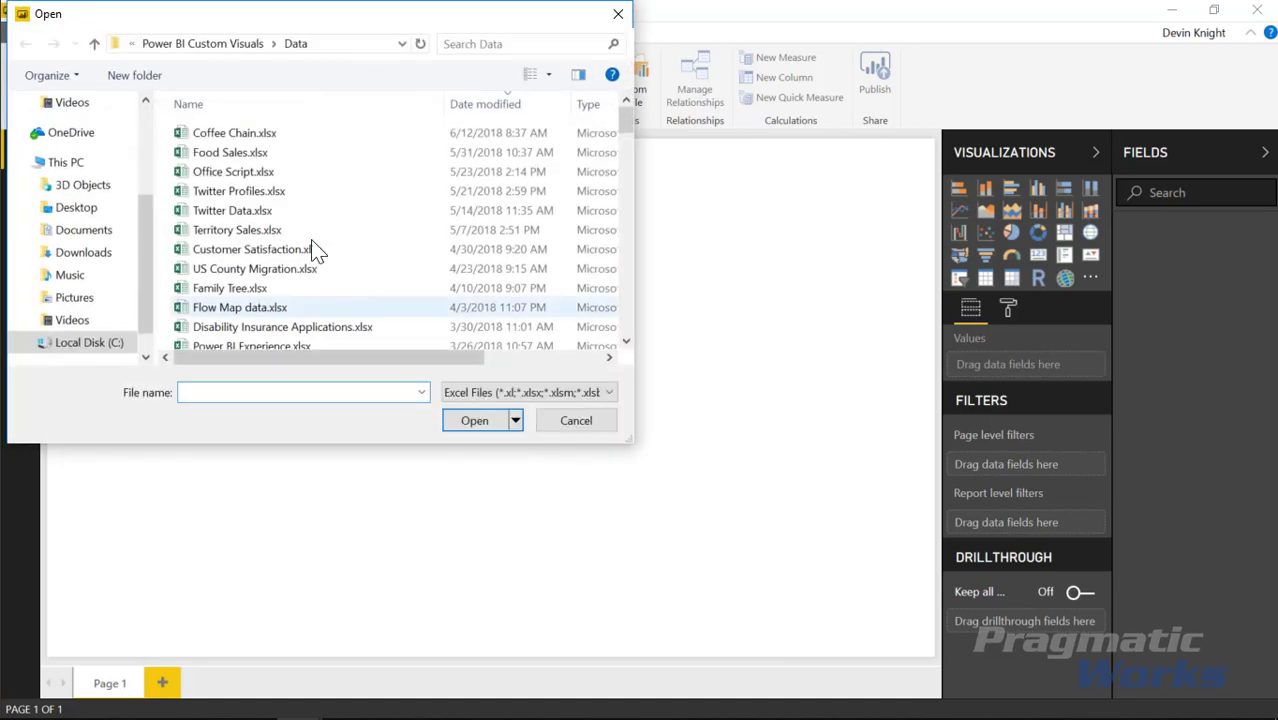
{"action": "left_click", "coordinate": [224, 134]}
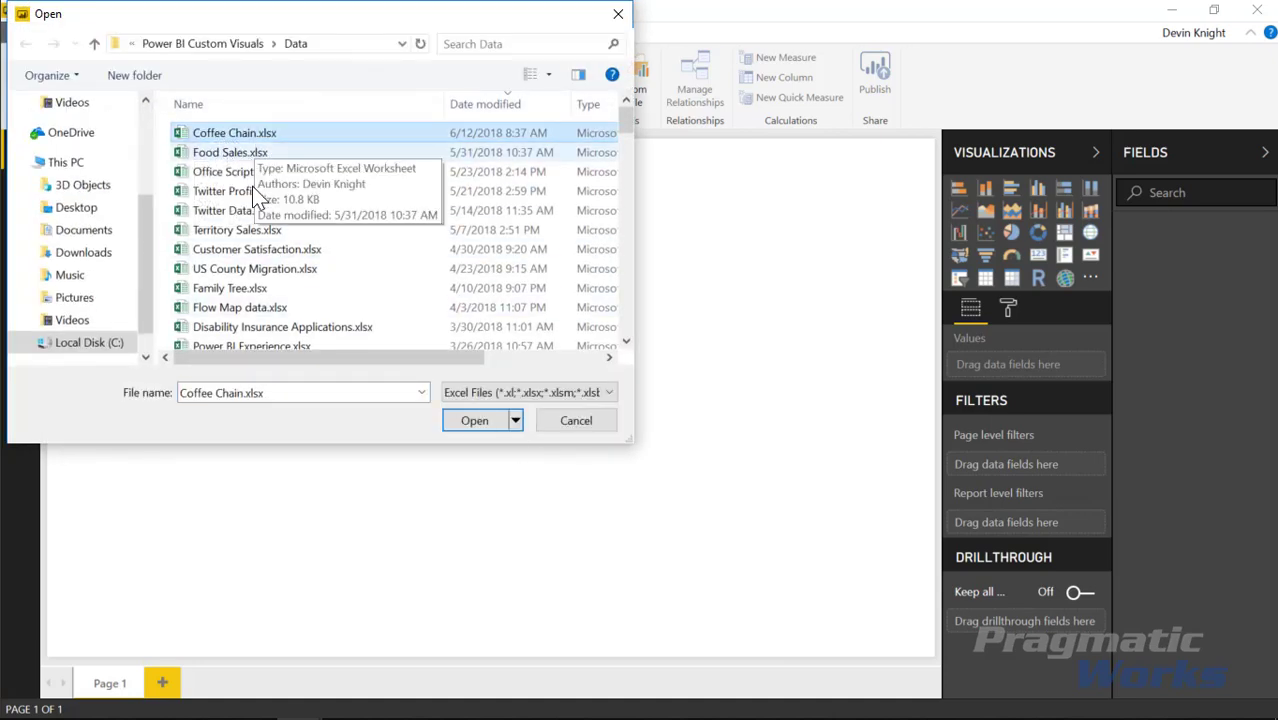
{"action": "left_click", "coordinate": [472, 420]}
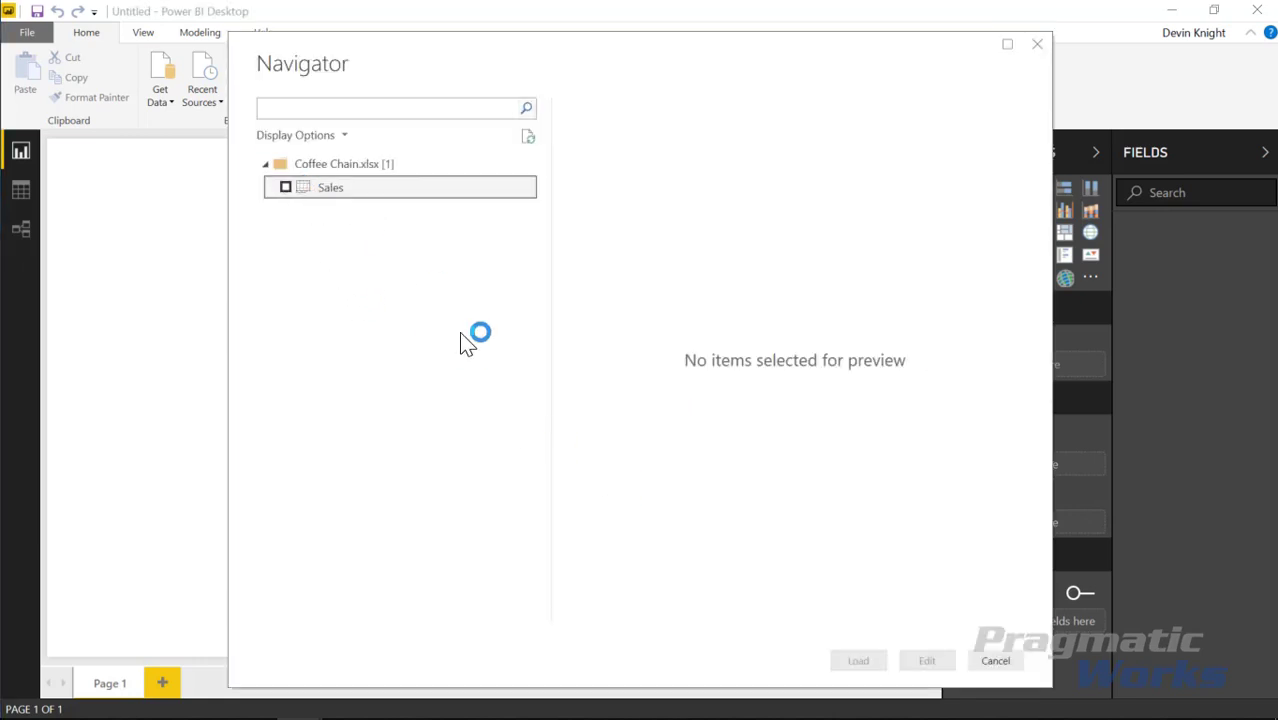
{"action": "left_click", "coordinate": [285, 187]}
{"action": "left_click", "coordinate": [857, 662]}
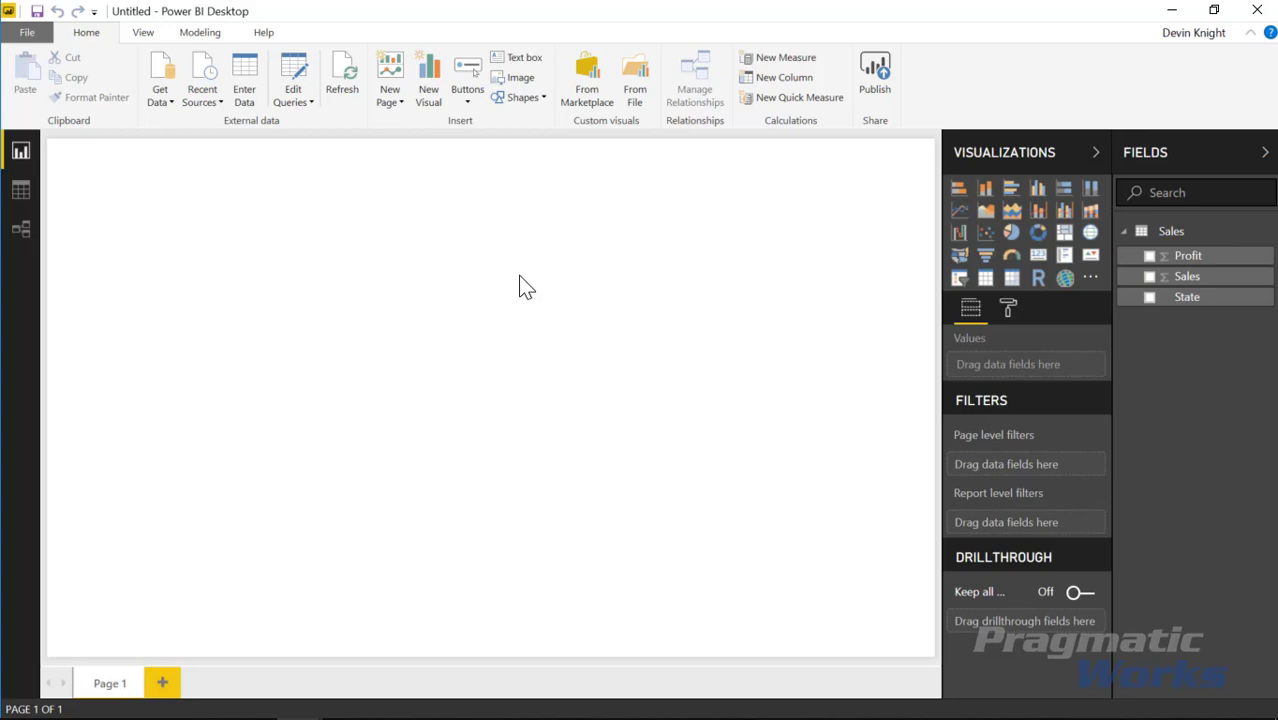
Step: Search the custom visuals marketplace for "card" and import the Advance Card visual into the report
{"action": "left_click", "coordinate": [584, 98]}
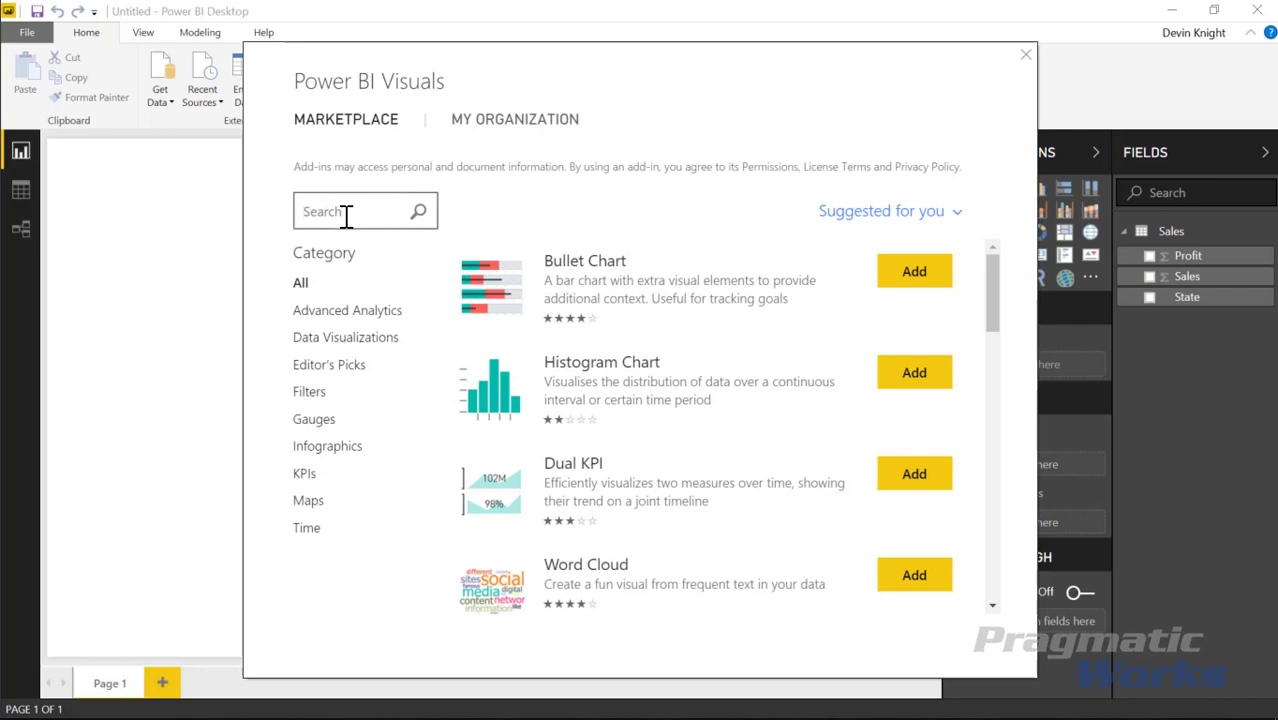
{"action": "type", "text": "card"}
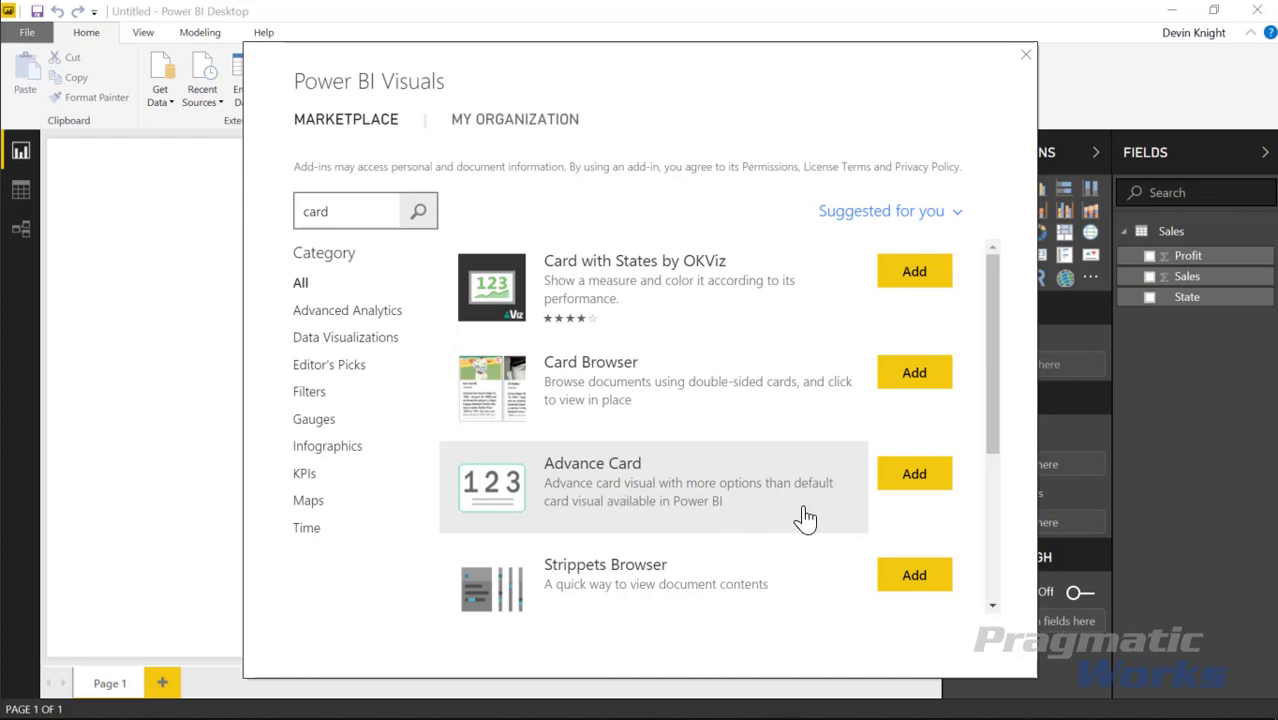
{"action": "left_click", "coordinate": [883, 490]}
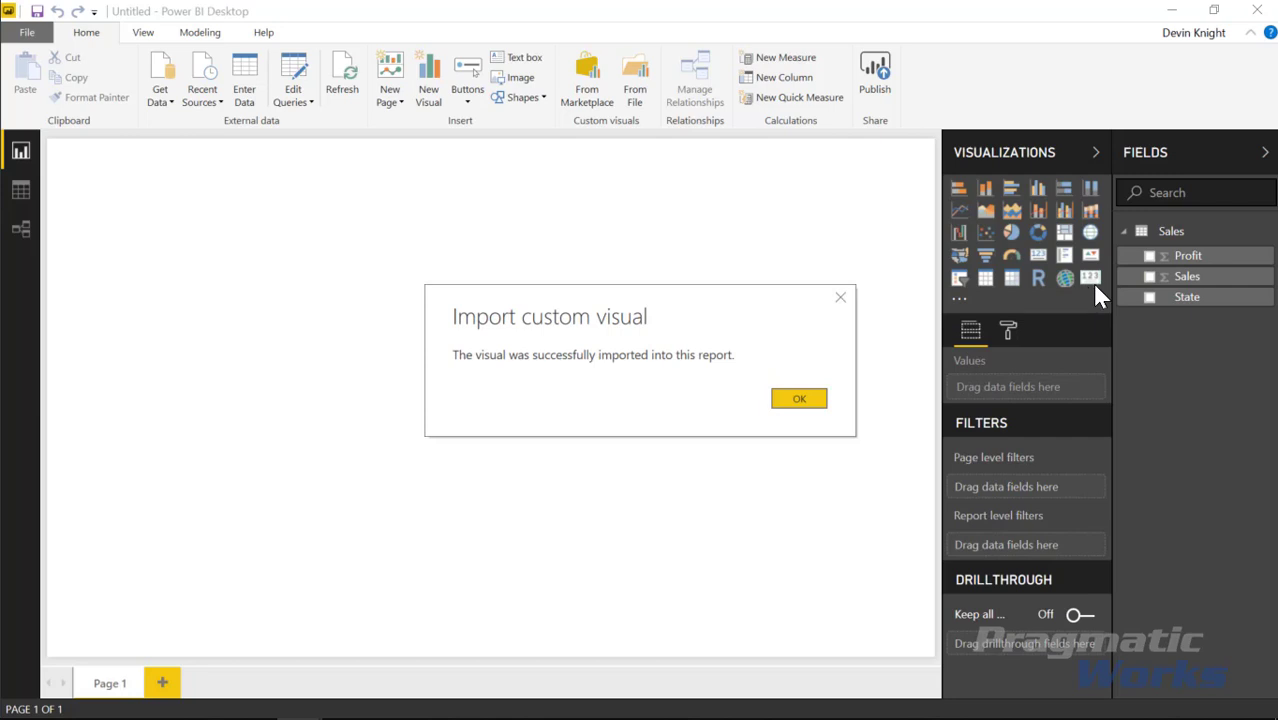
{"action": "left_click", "coordinate": [813, 399]}
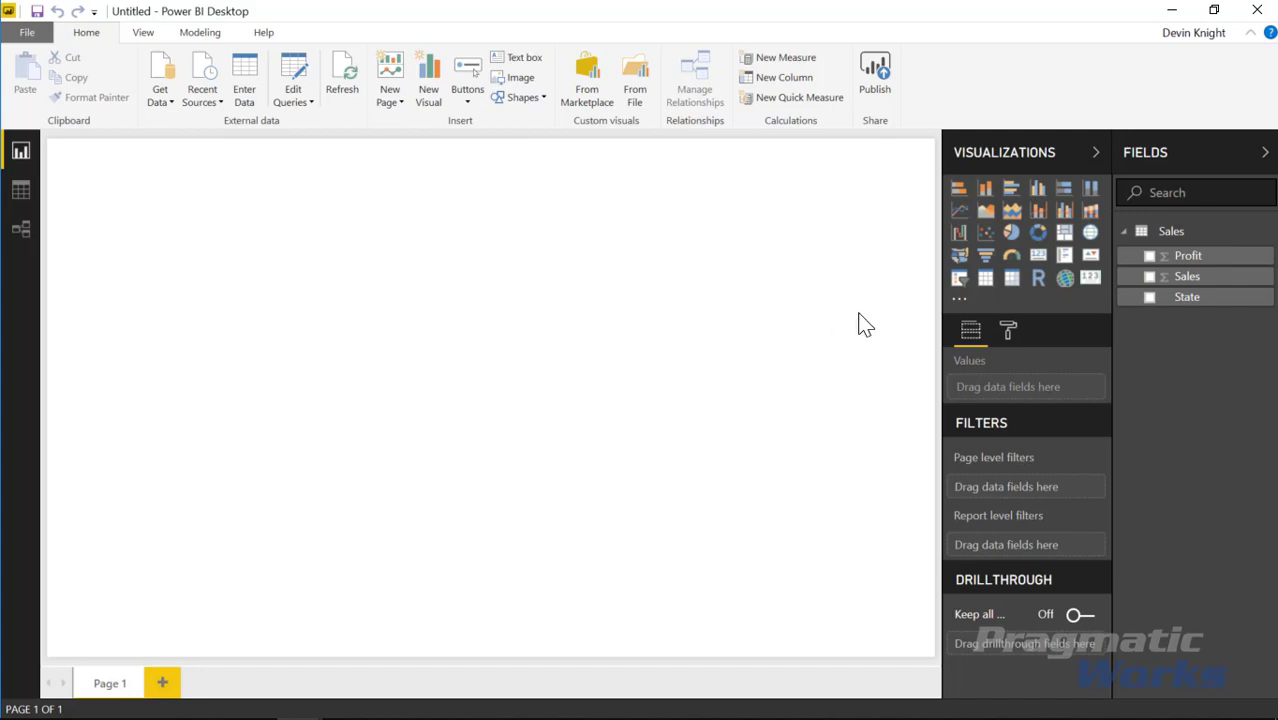
Step: Add a slicer on the State field and place it in the upper-right area of the report page
{"action": "left_click", "coordinate": [958, 279]}
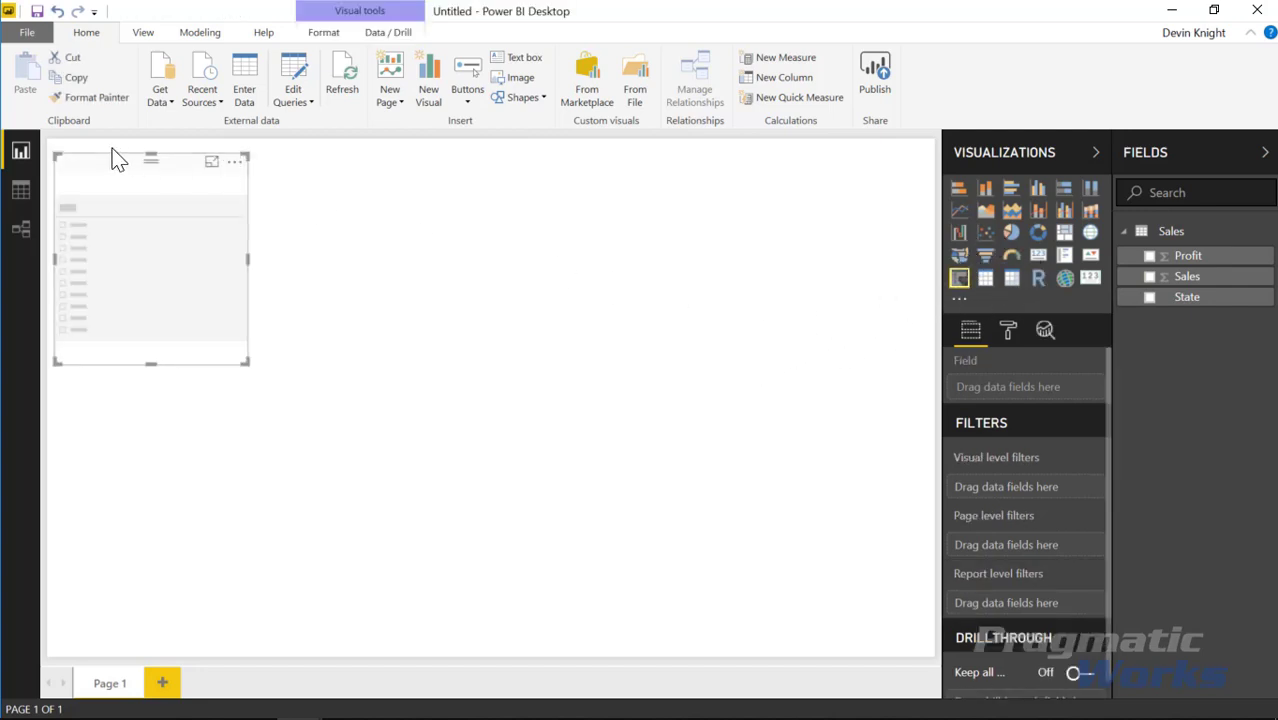
{"action": "left_click_drag", "start_coordinate": [140, 161], "coordinate": [787, 152]}
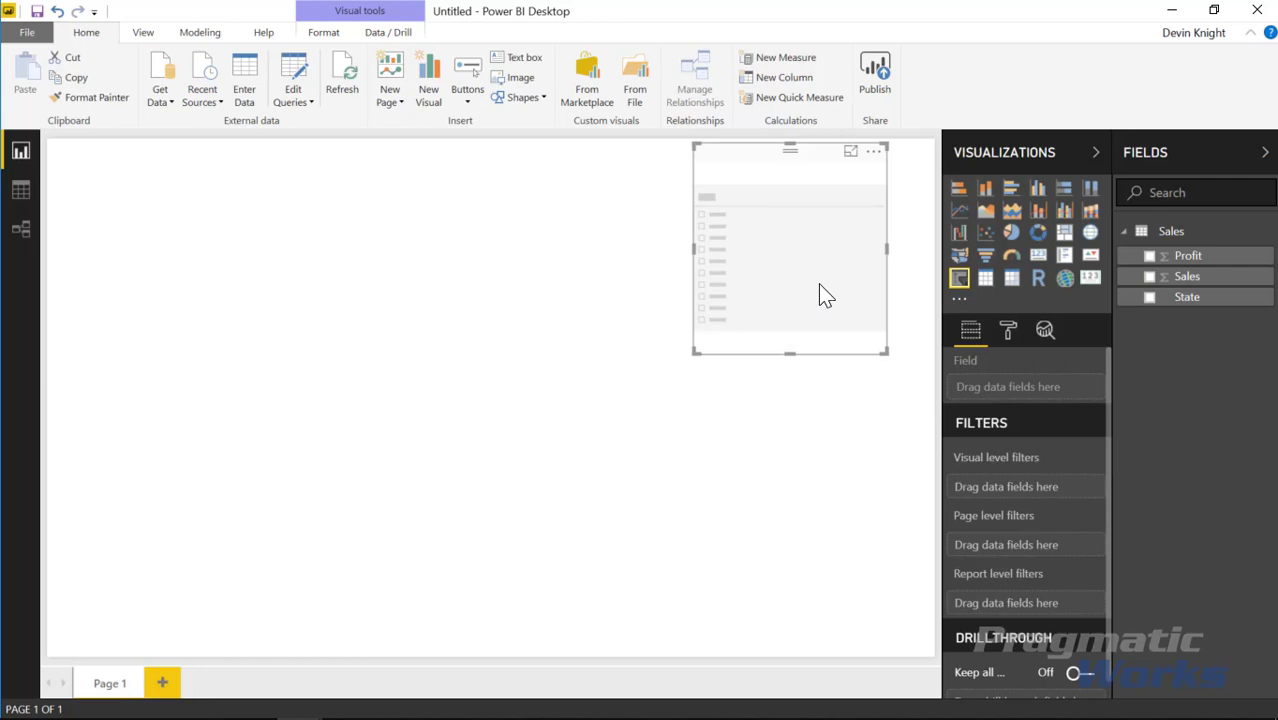
{"action": "left_click_drag", "start_coordinate": [1185, 309], "coordinate": [1020, 397]}
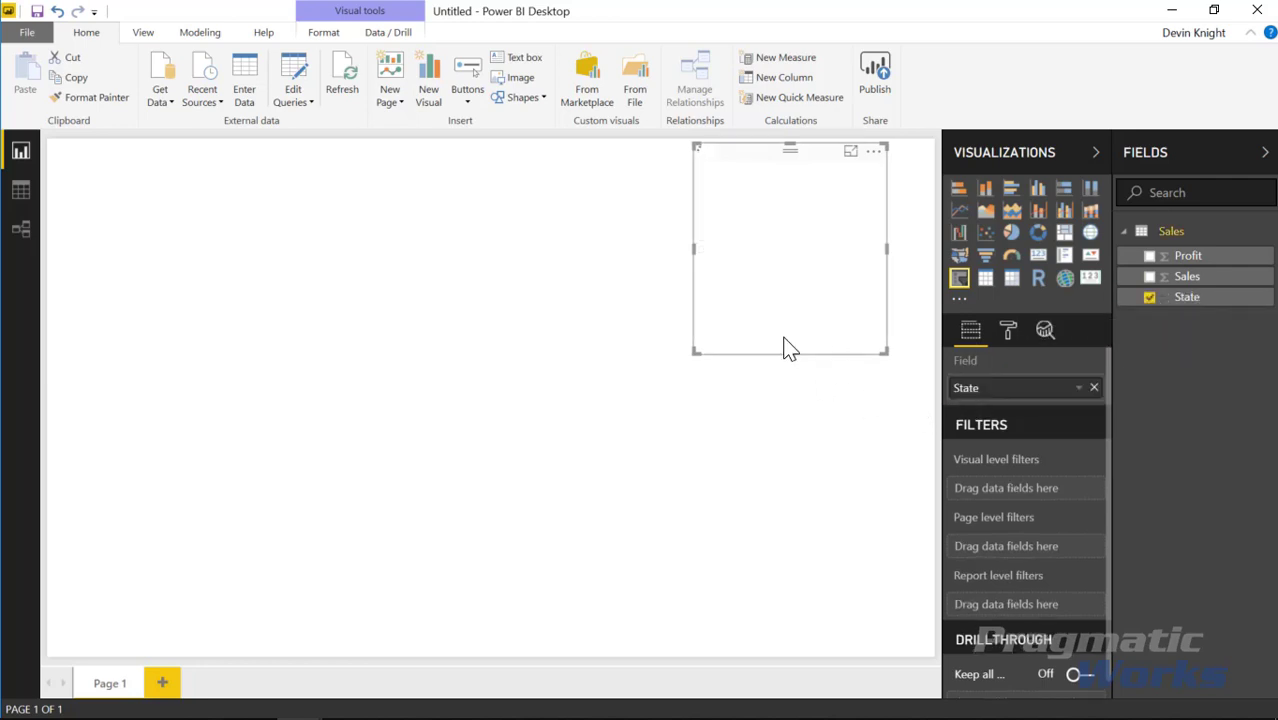
Step: Set the State slicer's item text size to 14 and lengthen the slicer so all states fit
{"action": "left_click", "coordinate": [1007, 333]}
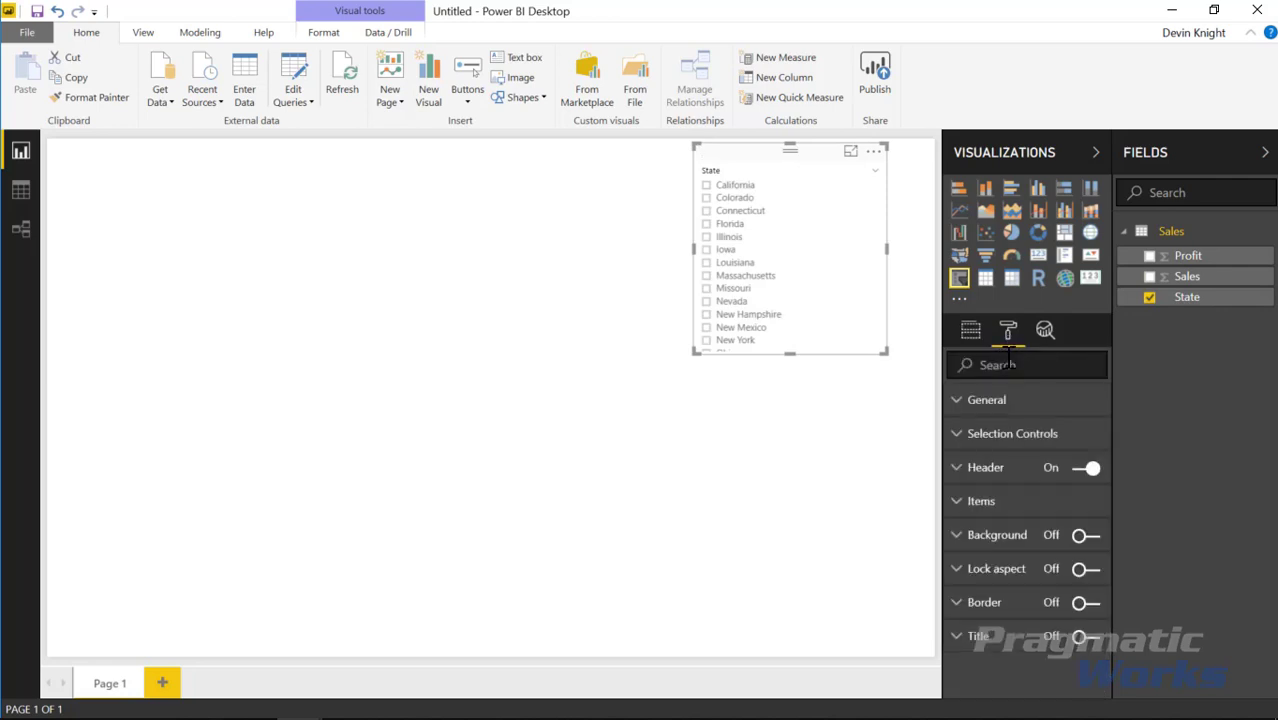
{"action": "left_click", "coordinate": [1005, 367]}
{"action": "type", "text": "s"}
{"action": "left_click", "coordinate": [1089, 502]}
{"action": "left_click", "coordinate": [1088, 502]}
{"action": "left_click", "coordinate": [1089, 502]}
{"action": "left_click", "coordinate": [1089, 502]}
{"action": "left_click_drag", "start_coordinate": [787, 358], "coordinate": [790, 602]}
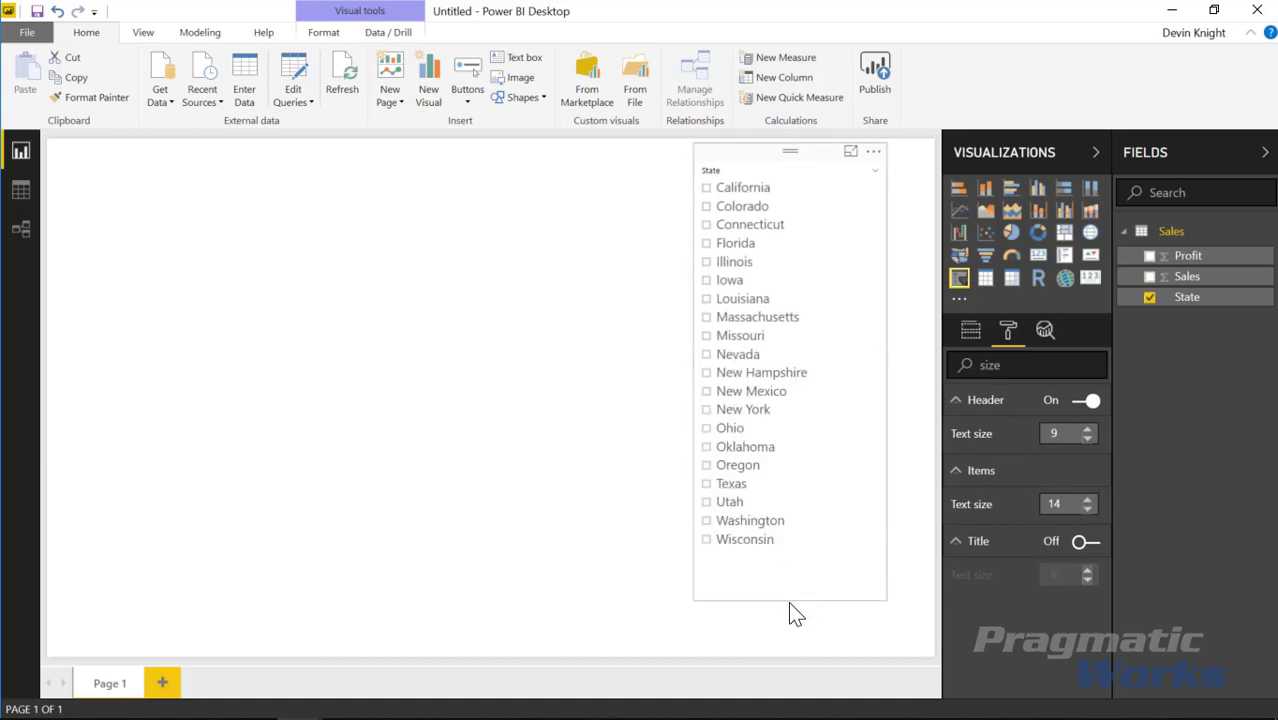
{"action": "left_click", "coordinate": [586, 485]}
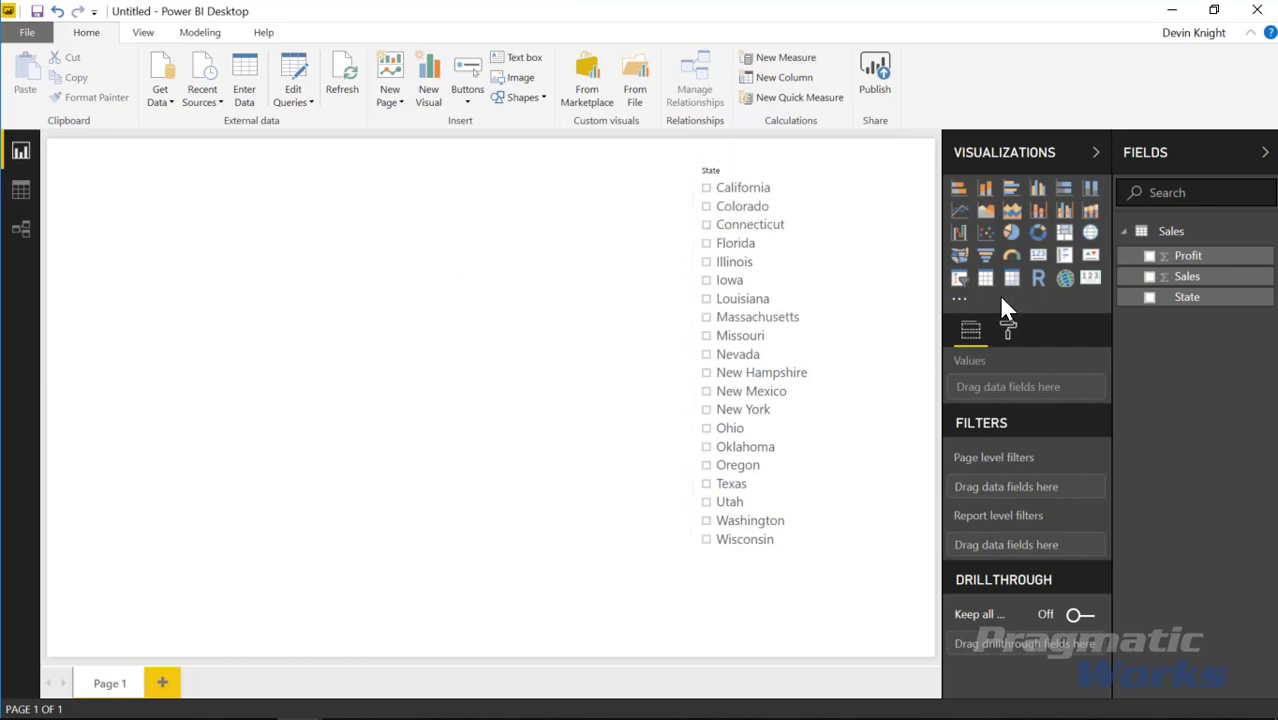
Step: Add a shortened Advance Card in the page's upper-left area, with Sales as data and condition field and Profit as tooltip field
{"action": "left_click", "coordinate": [1091, 279]}
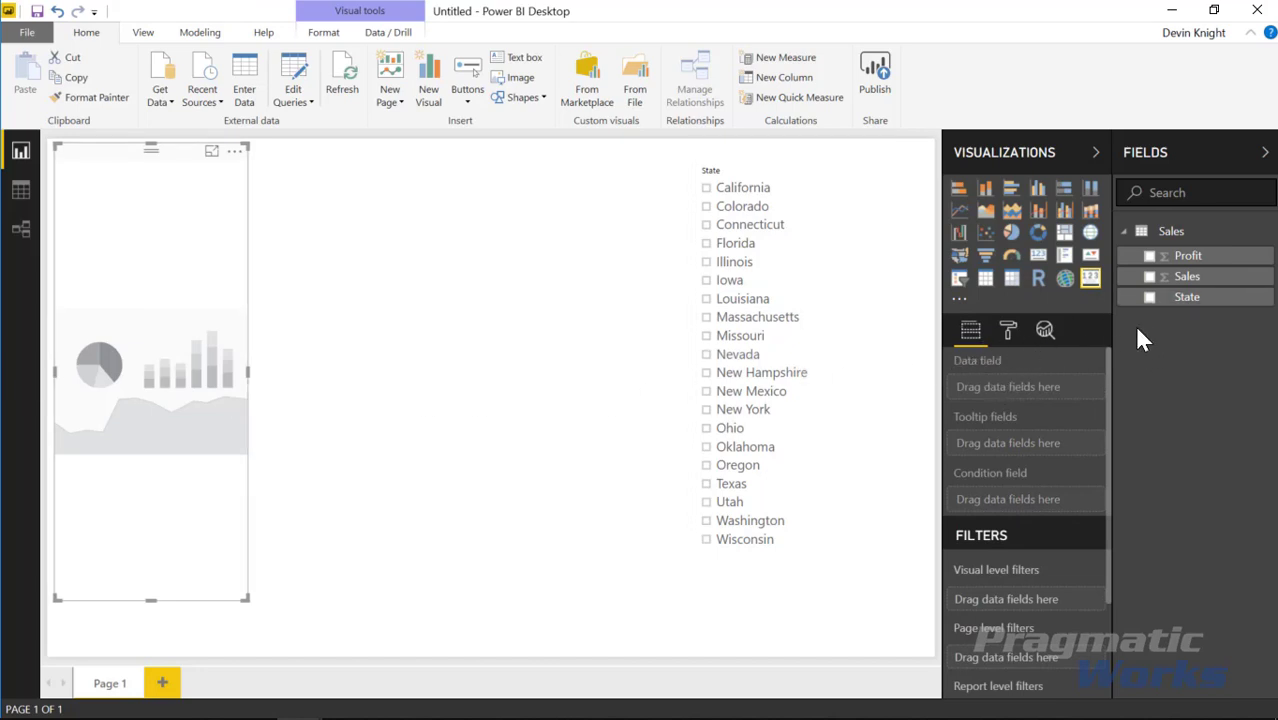
{"action": "left_click_drag", "start_coordinate": [1180, 276], "coordinate": [1057, 398]}
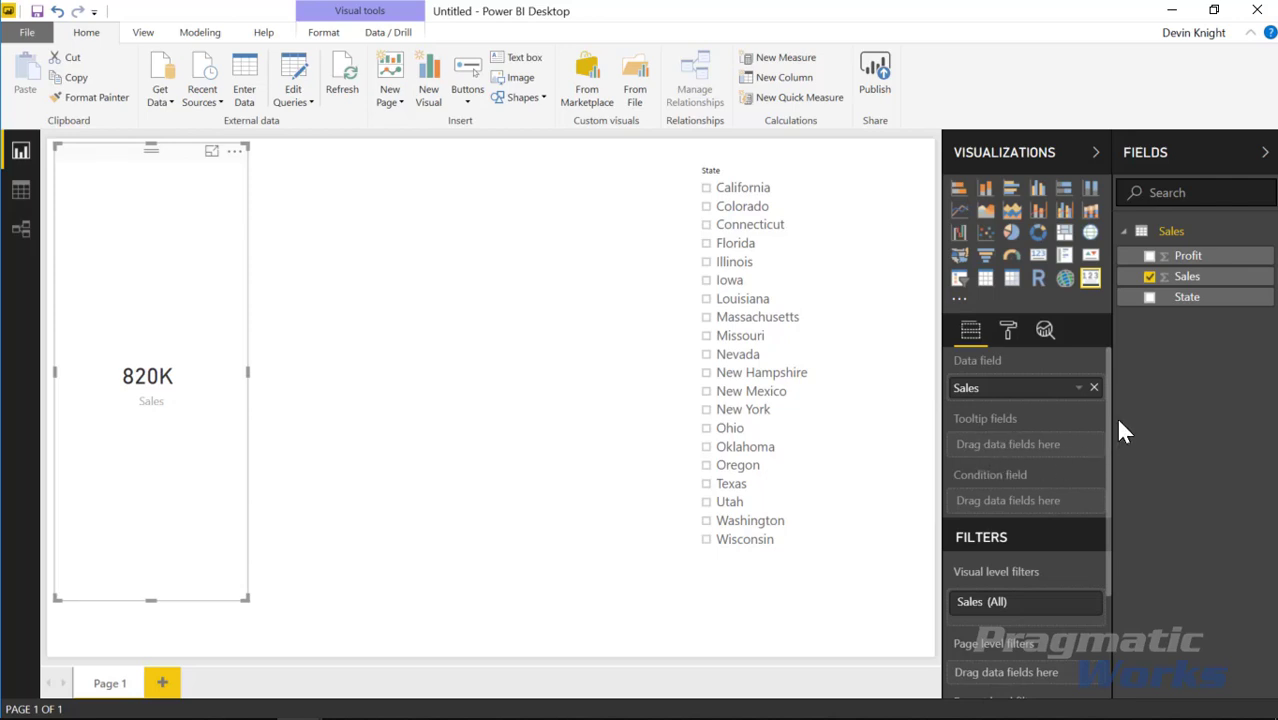
{"action": "left_click_drag", "start_coordinate": [1185, 256], "coordinate": [1044, 455]}
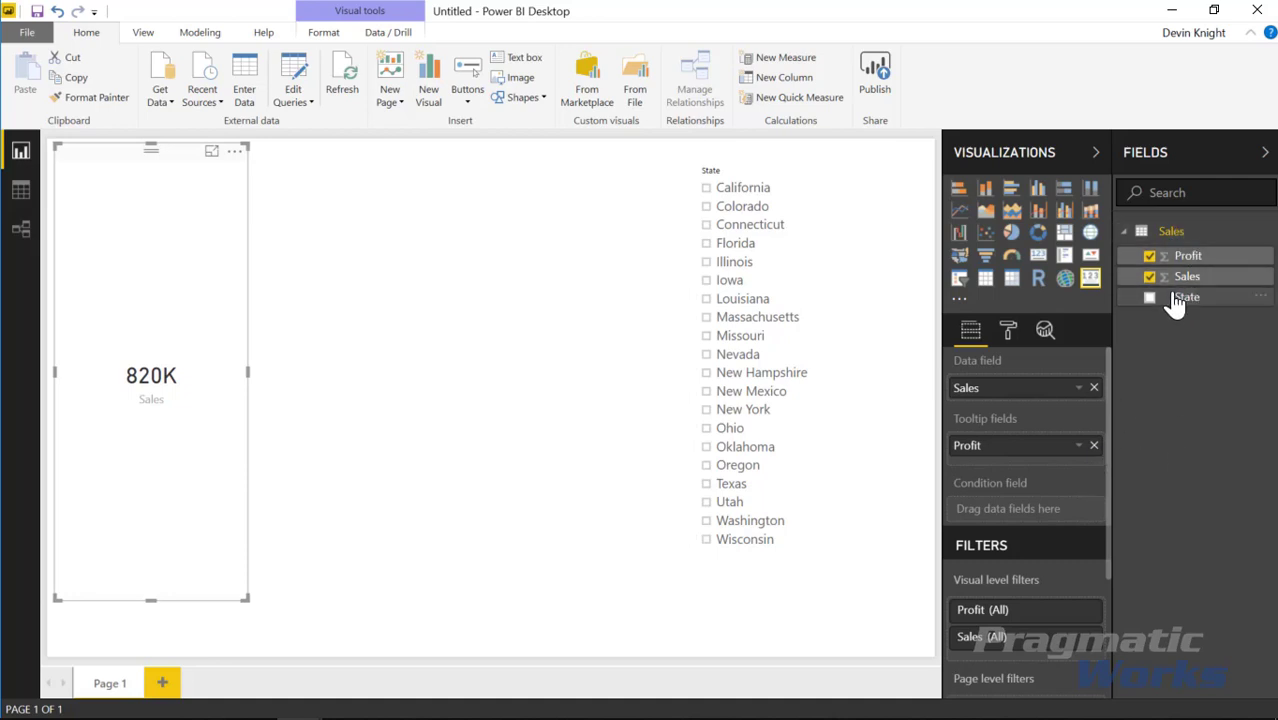
{"action": "left_click_drag", "start_coordinate": [1204, 285], "coordinate": [1089, 518]}
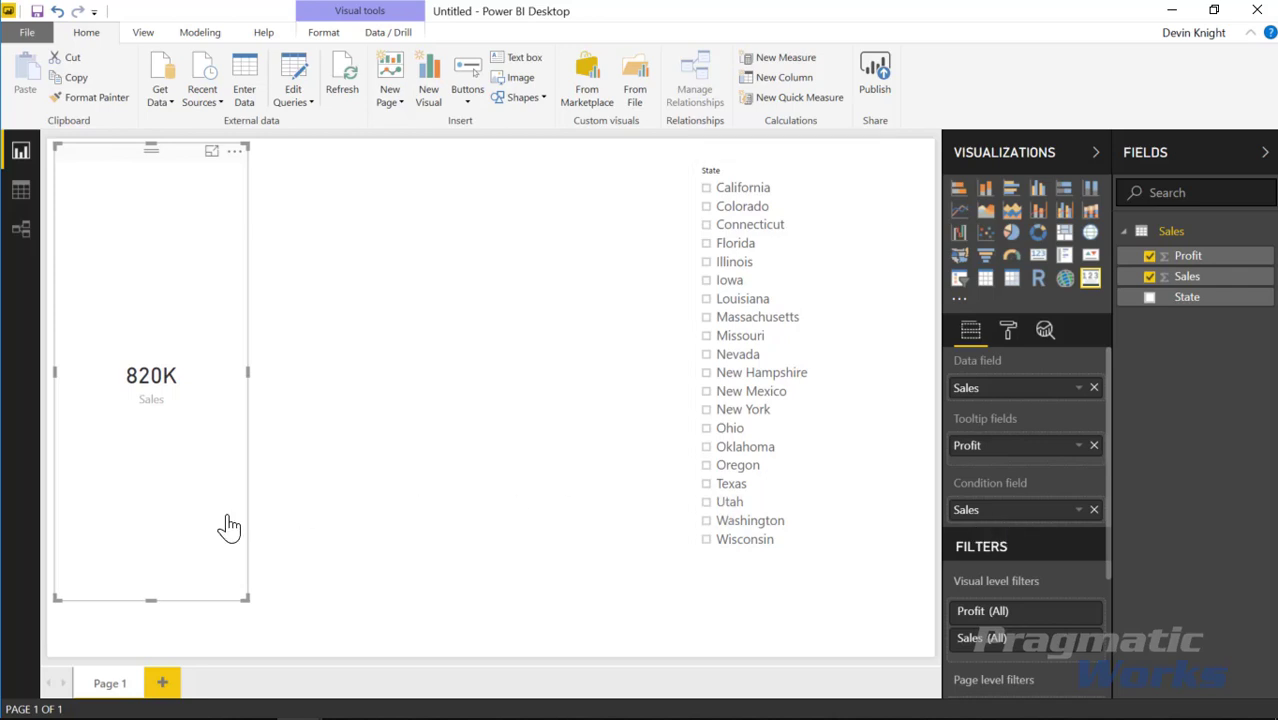
{"action": "left_click_drag", "start_coordinate": [133, 600], "coordinate": [148, 283]}
{"action": "left_click_drag", "start_coordinate": [137, 168], "coordinate": [226, 230]}
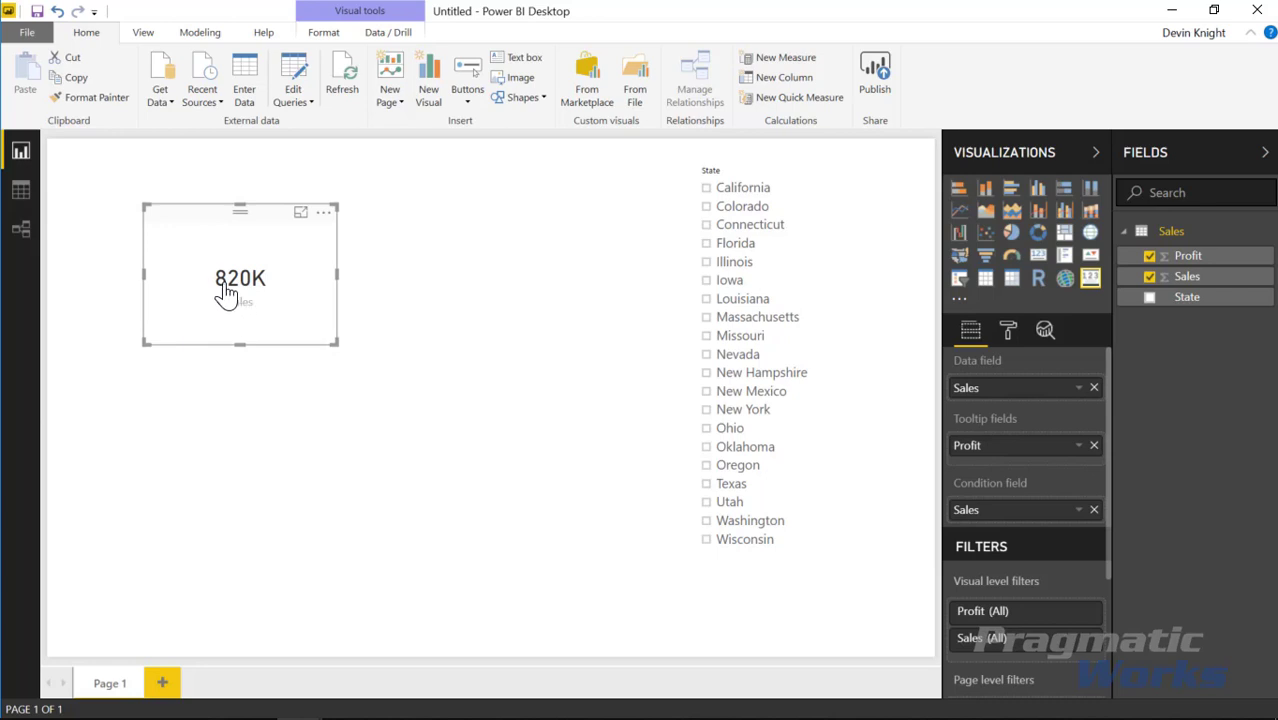
Step: Set the card's data label display units to None and make the label bold
{"action": "left_click", "coordinate": [1007, 331]}
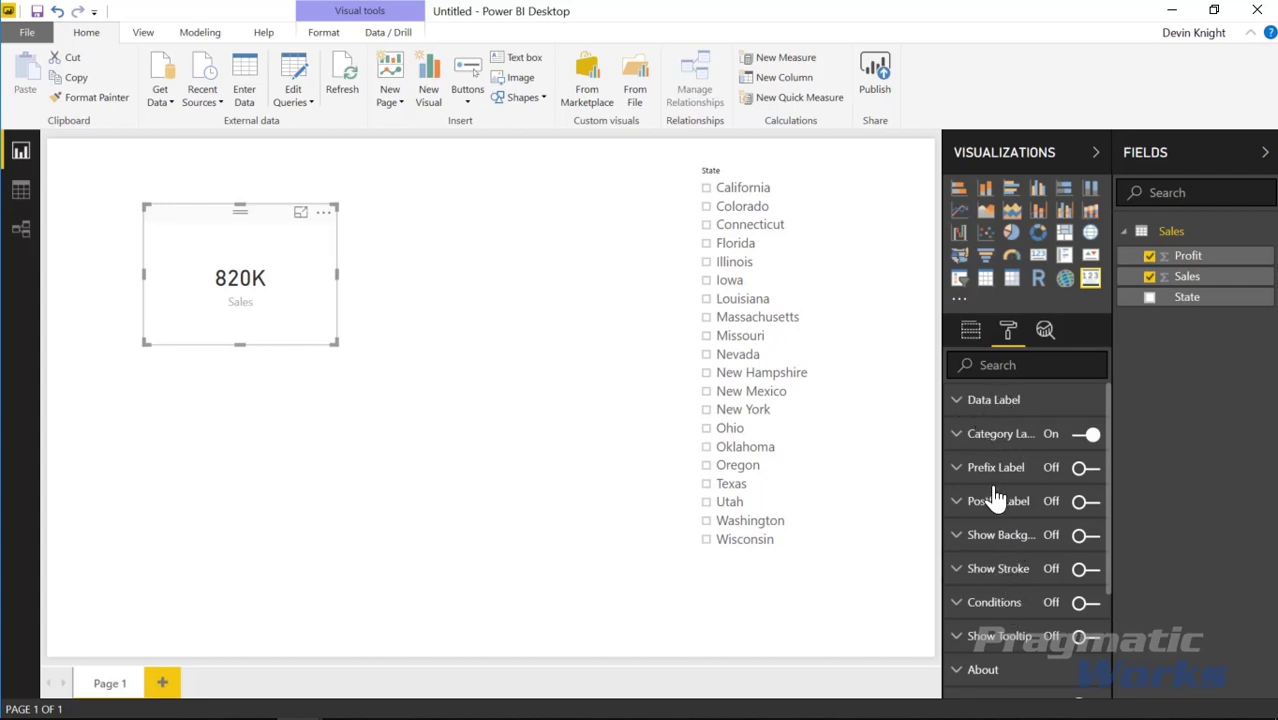
{"action": "left_click", "coordinate": [963, 405]}
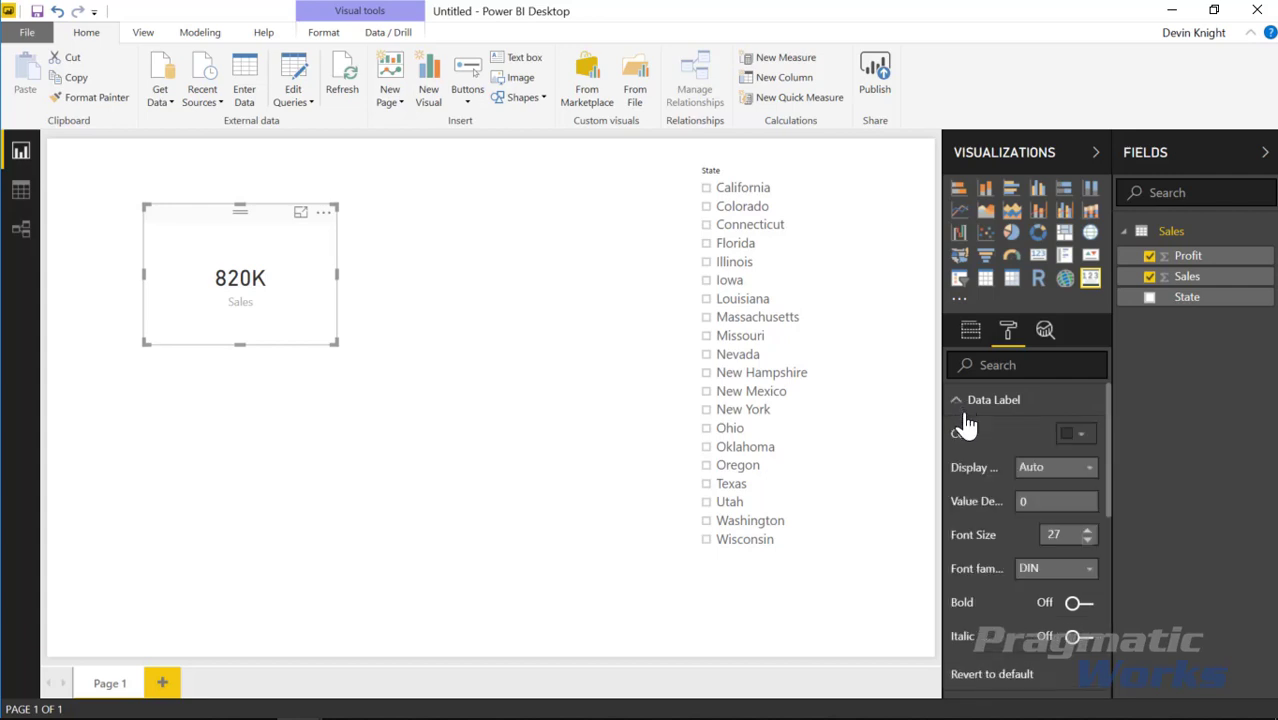
{"action": "left_click", "coordinate": [1086, 477]}
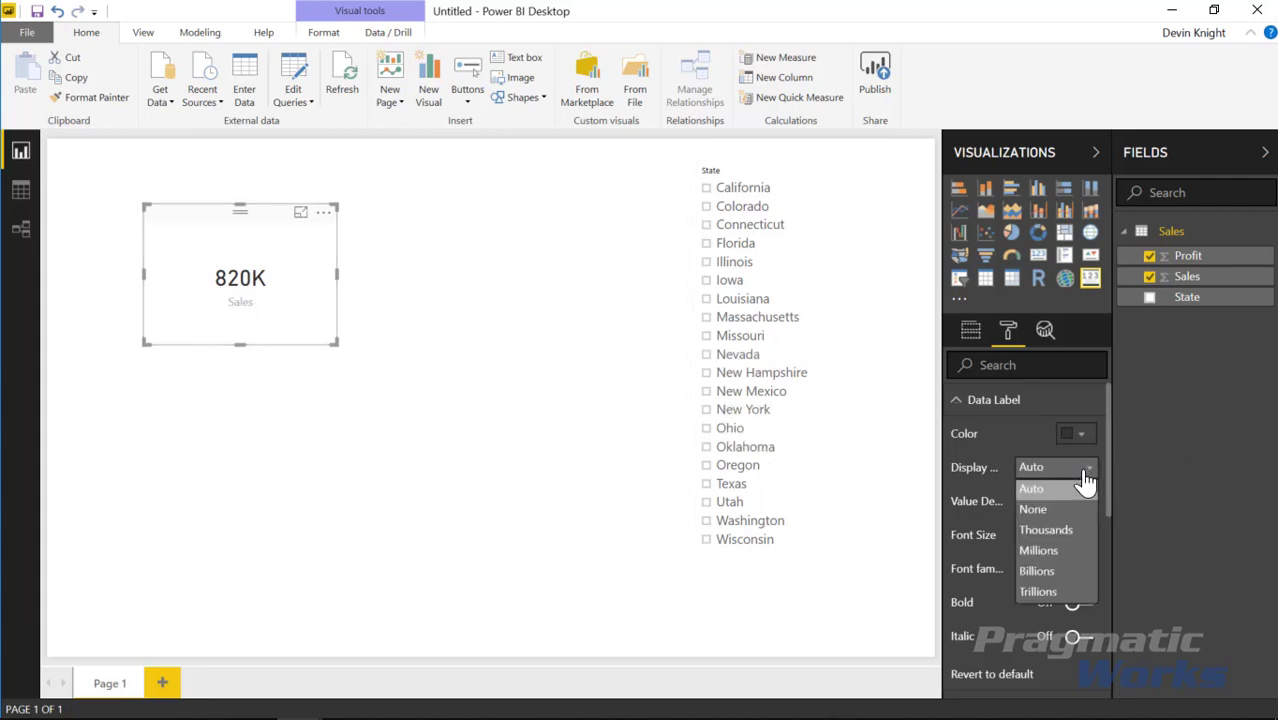
{"action": "left_click", "coordinate": [996, 507]}
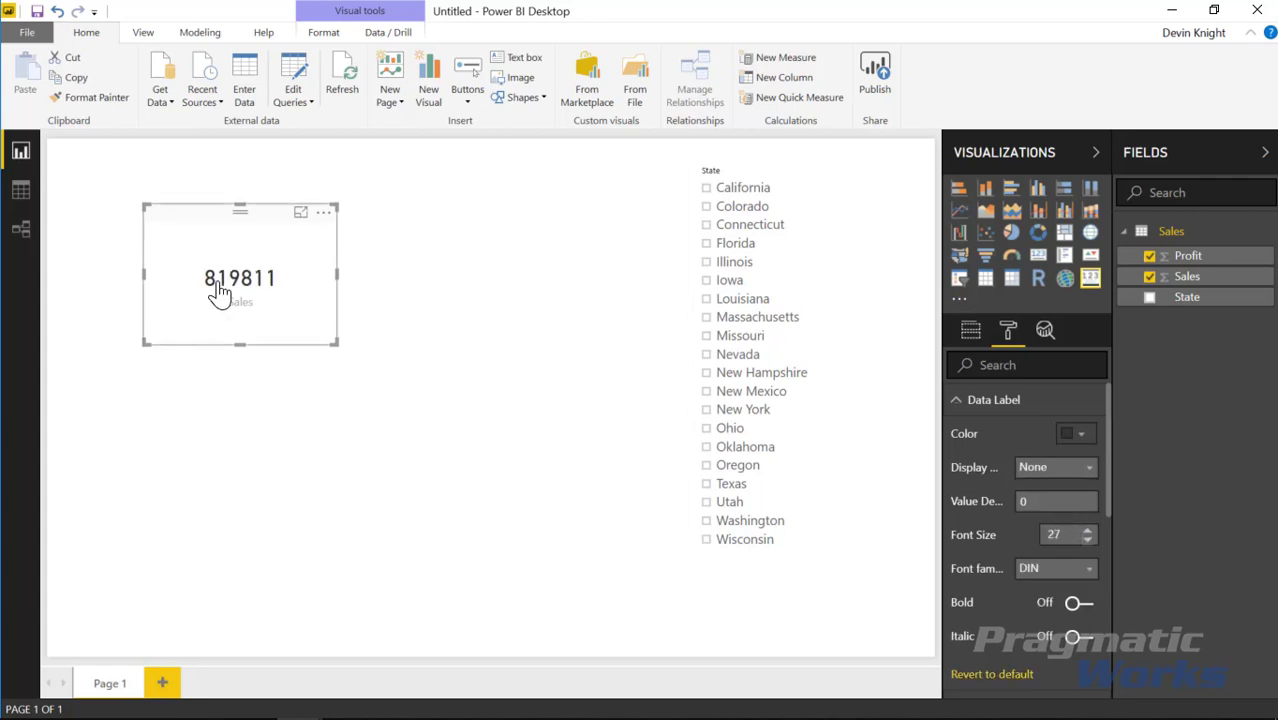
{"action": "left_click", "coordinate": [1019, 478]}
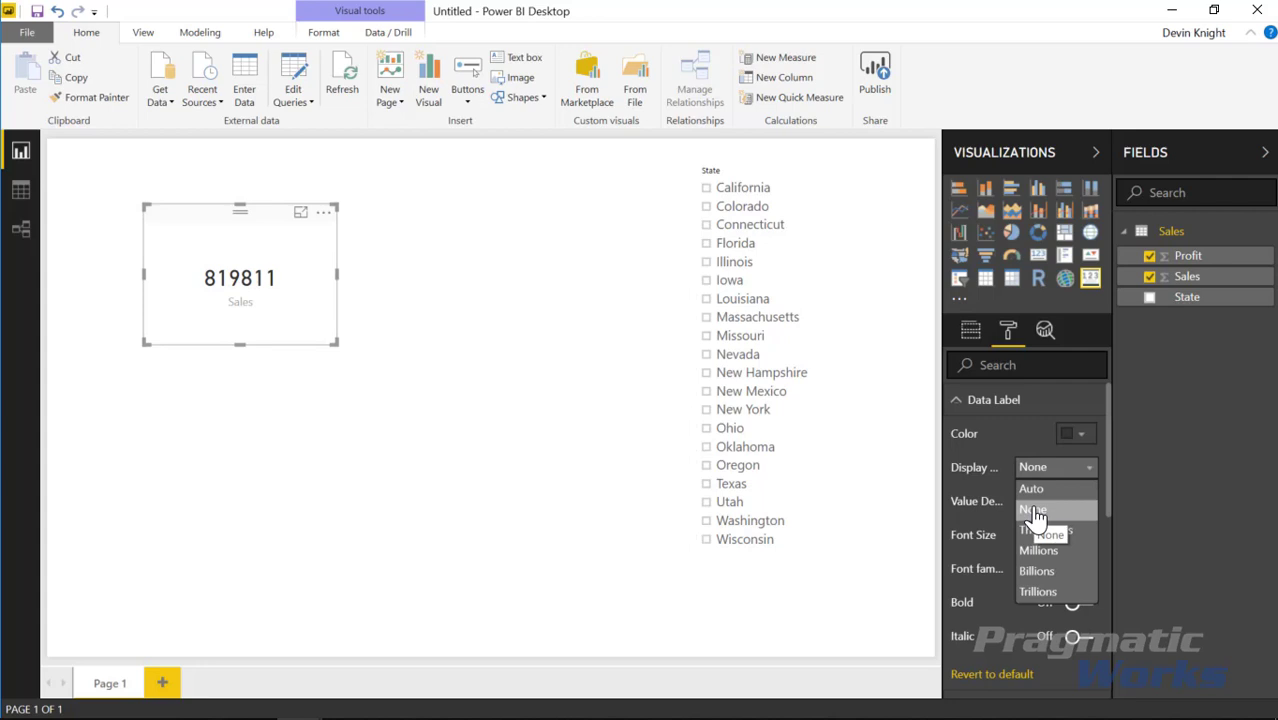
{"action": "left_click", "coordinate": [1035, 512]}
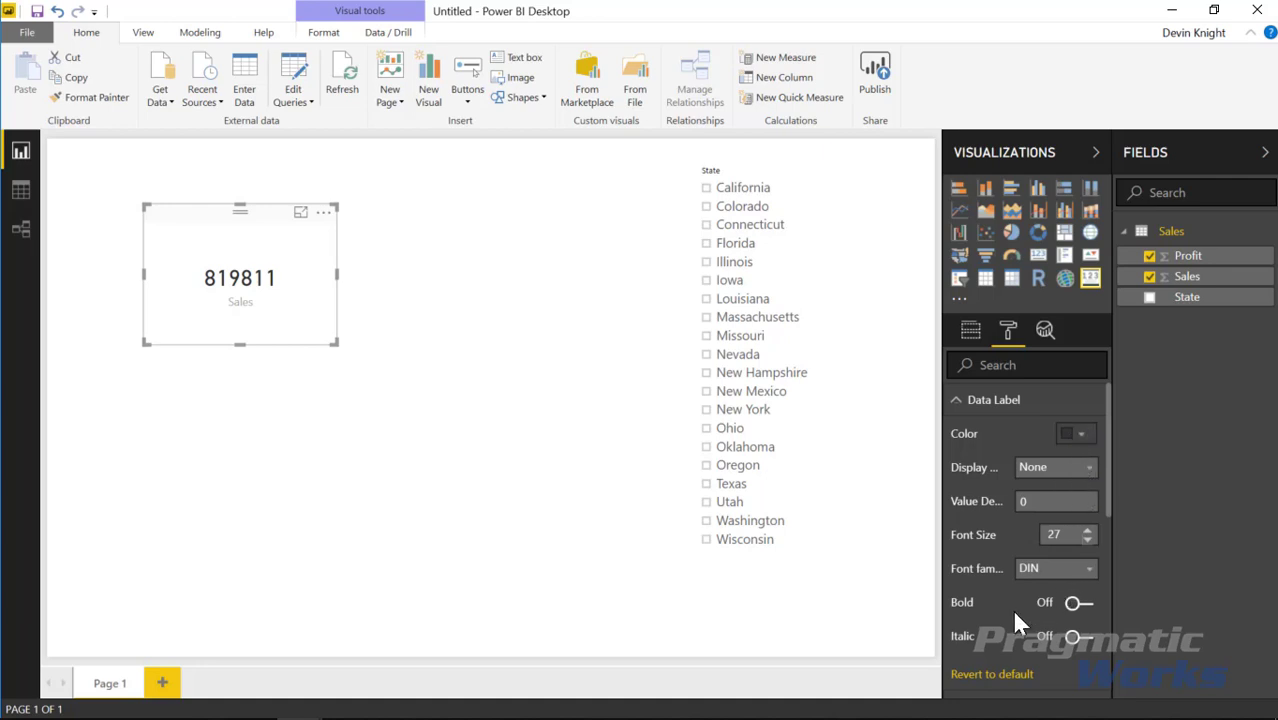
{"action": "left_click", "coordinate": [1078, 604]}
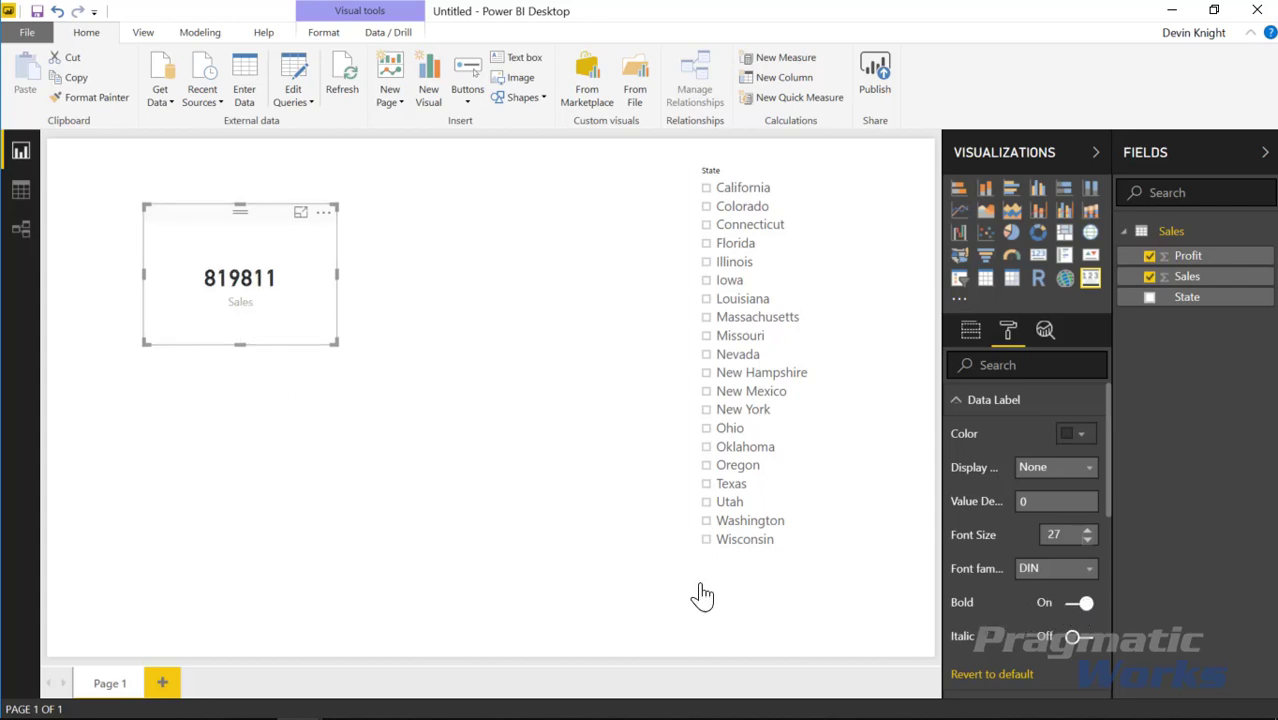
{"action": "left_click", "coordinate": [1073, 572]}
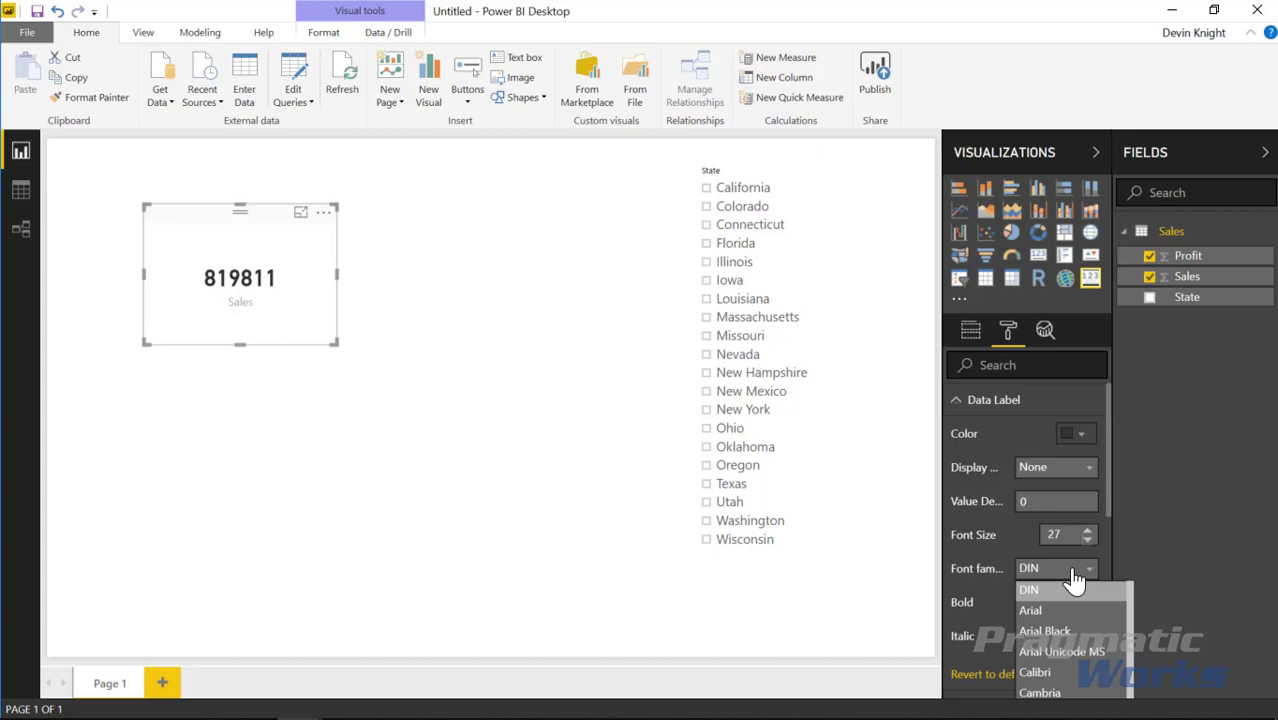
{"action": "left_click", "coordinate": [1066, 568]}
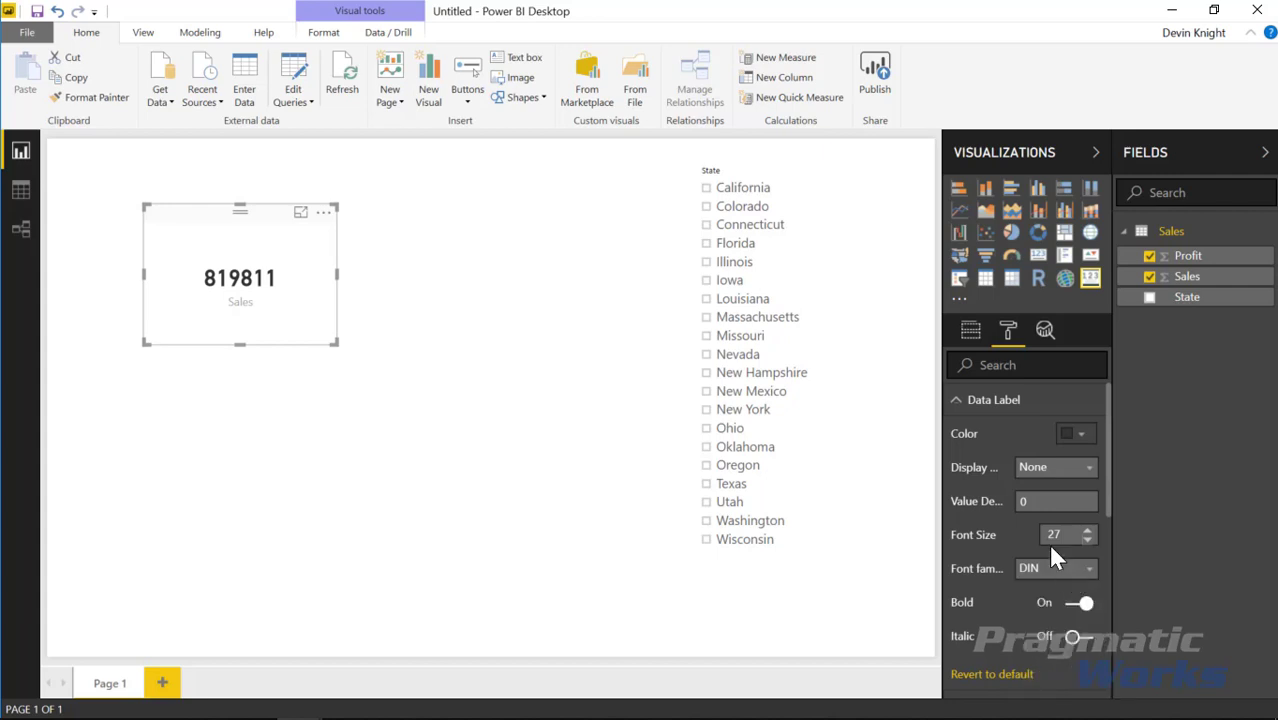
{"action": "left_click", "coordinate": [957, 402]}
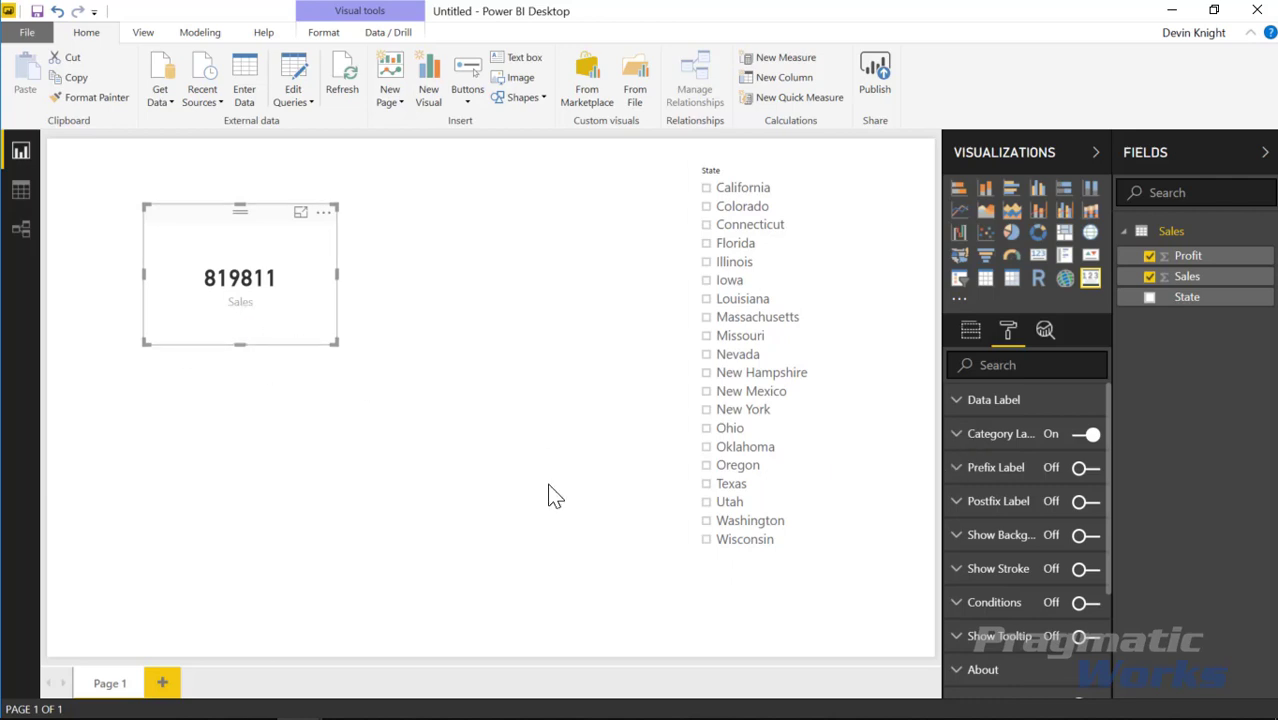
Step: Format the card's category label in black, font size 16 and bold
{"action": "left_click", "coordinate": [957, 439]}
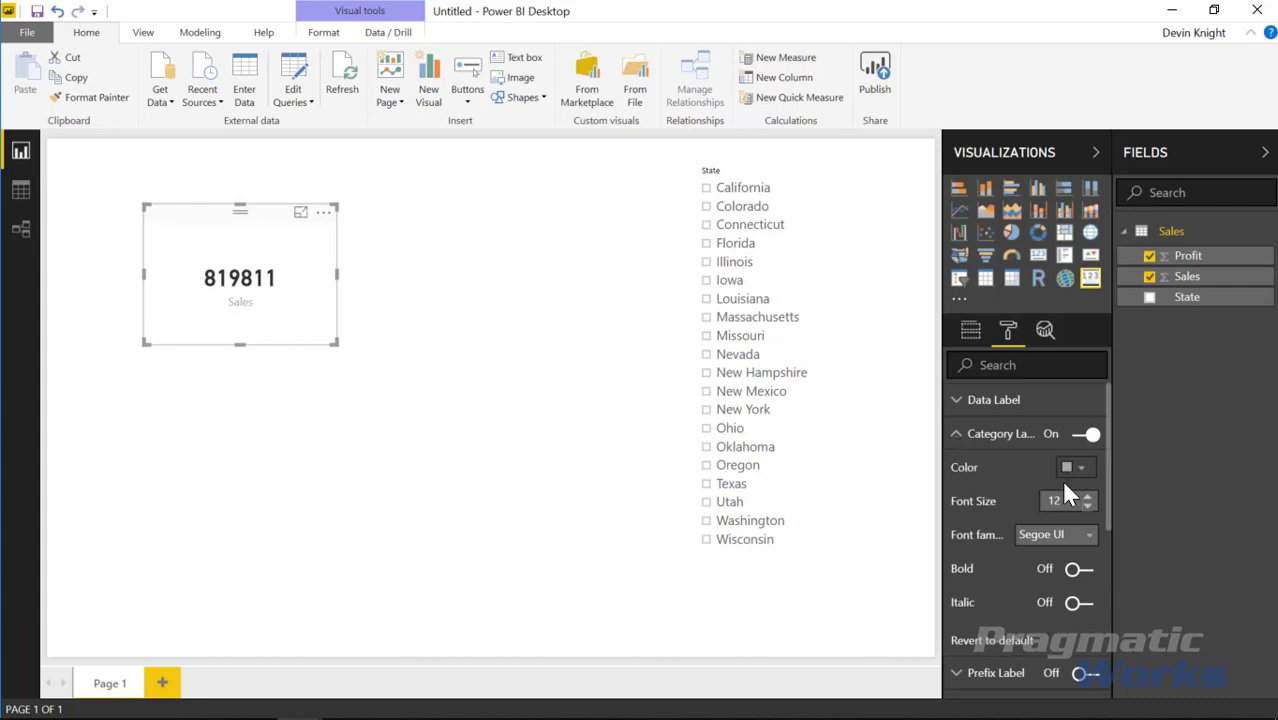
{"action": "left_click", "coordinate": [1072, 467]}
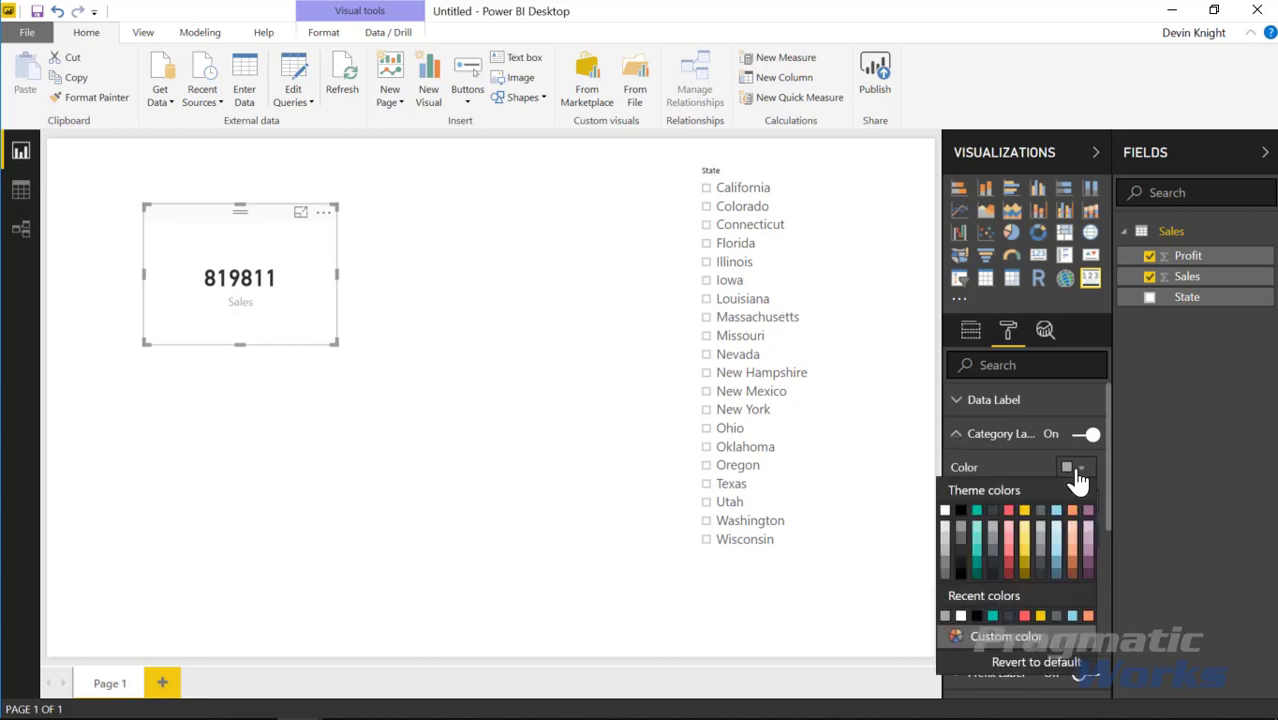
{"action": "left_click", "coordinate": [959, 515]}
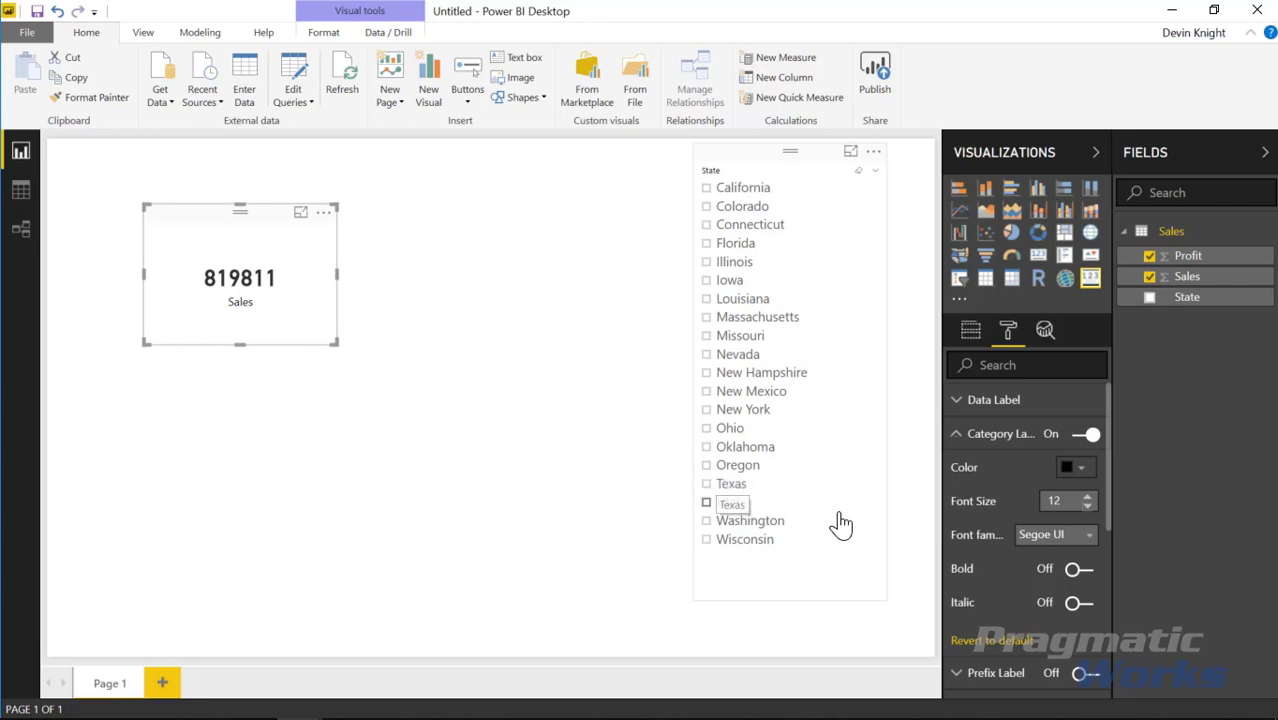
{"action": "left_click", "coordinate": [1087, 497]}
{"action": "left_click", "coordinate": [1086, 496]}
{"action": "left_click", "coordinate": [1087, 497]}
{"action": "left_click", "coordinate": [1087, 497]}
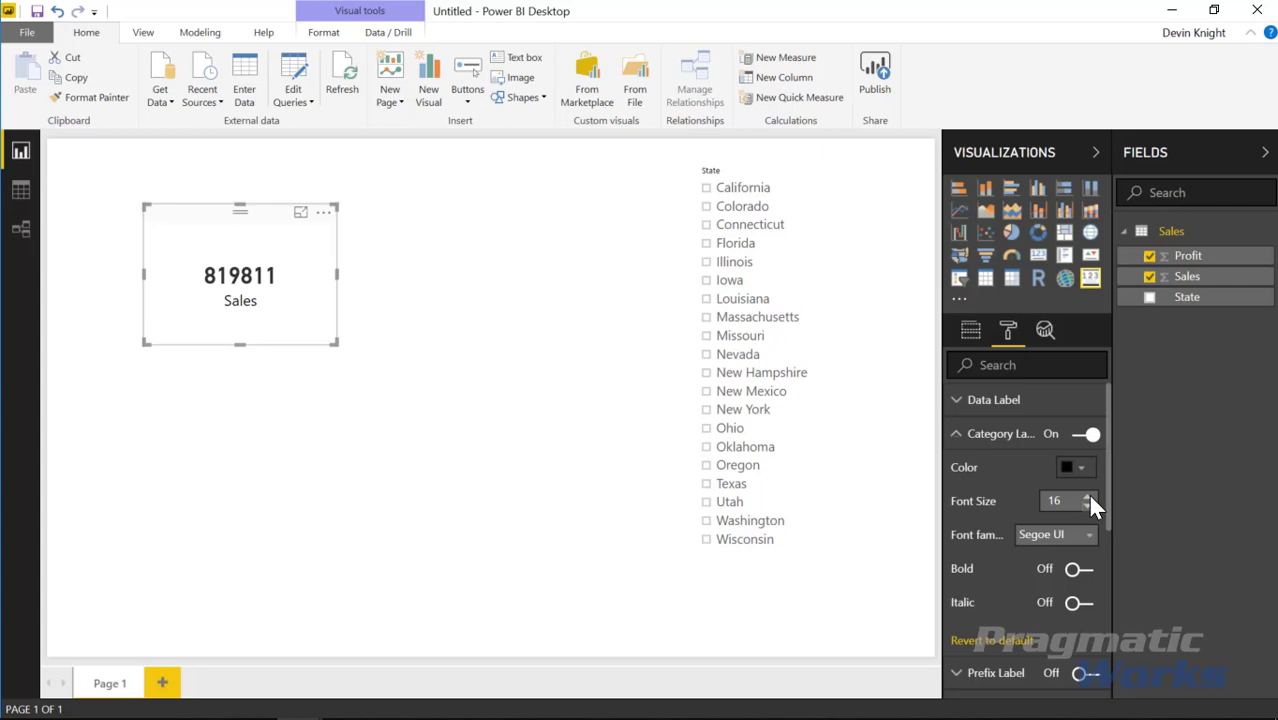
{"action": "left_click", "coordinate": [1076, 569]}
{"action": "left_click", "coordinate": [956, 434]}
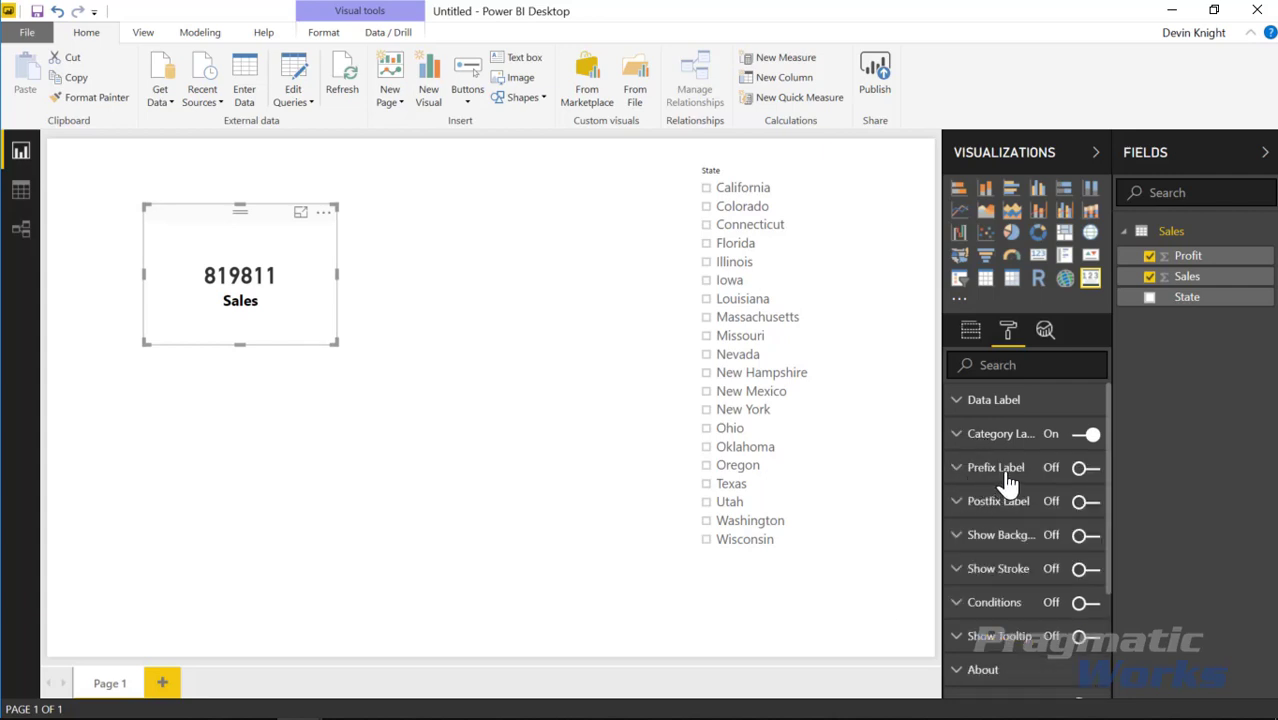
Step: Try a prefix label reading "Whatever" with end spacing 6 on the card and revert it to default
{"action": "left_click", "coordinate": [957, 470]}
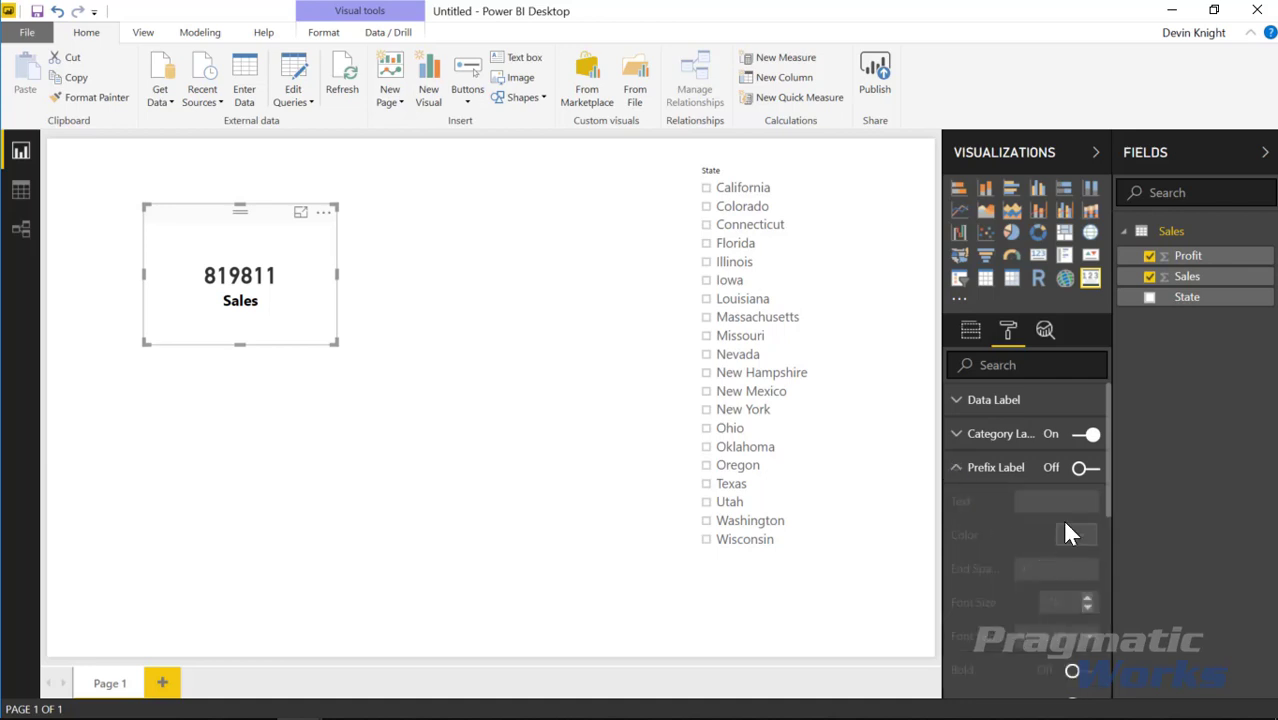
{"action": "left_click", "coordinate": [1082, 469]}
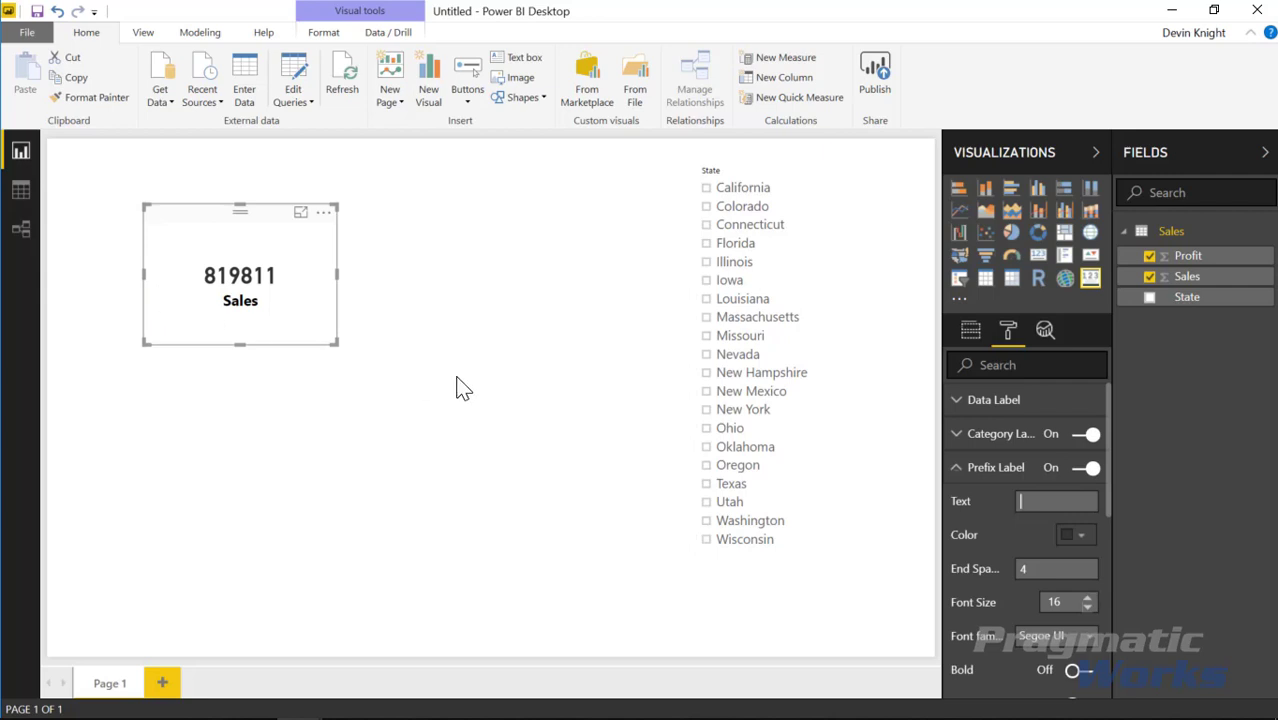
{"action": "type", "text": "Whateve"}
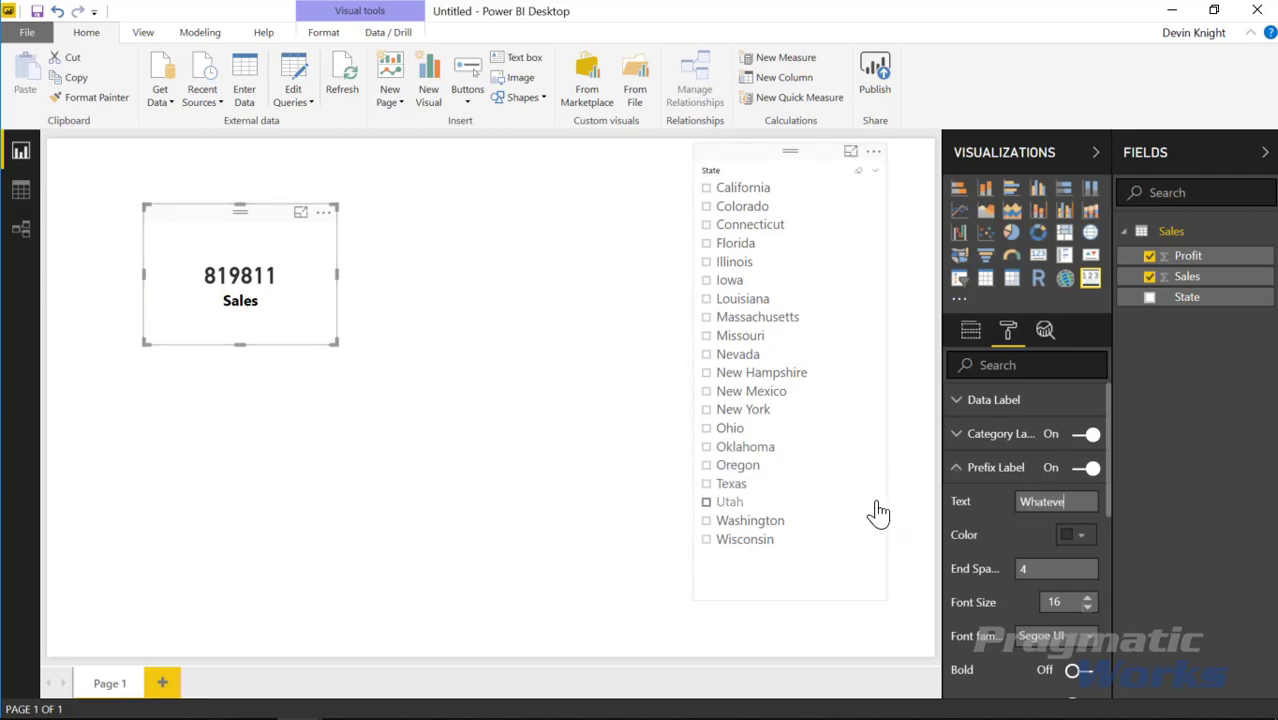
{"action": "type", "text": "r"}
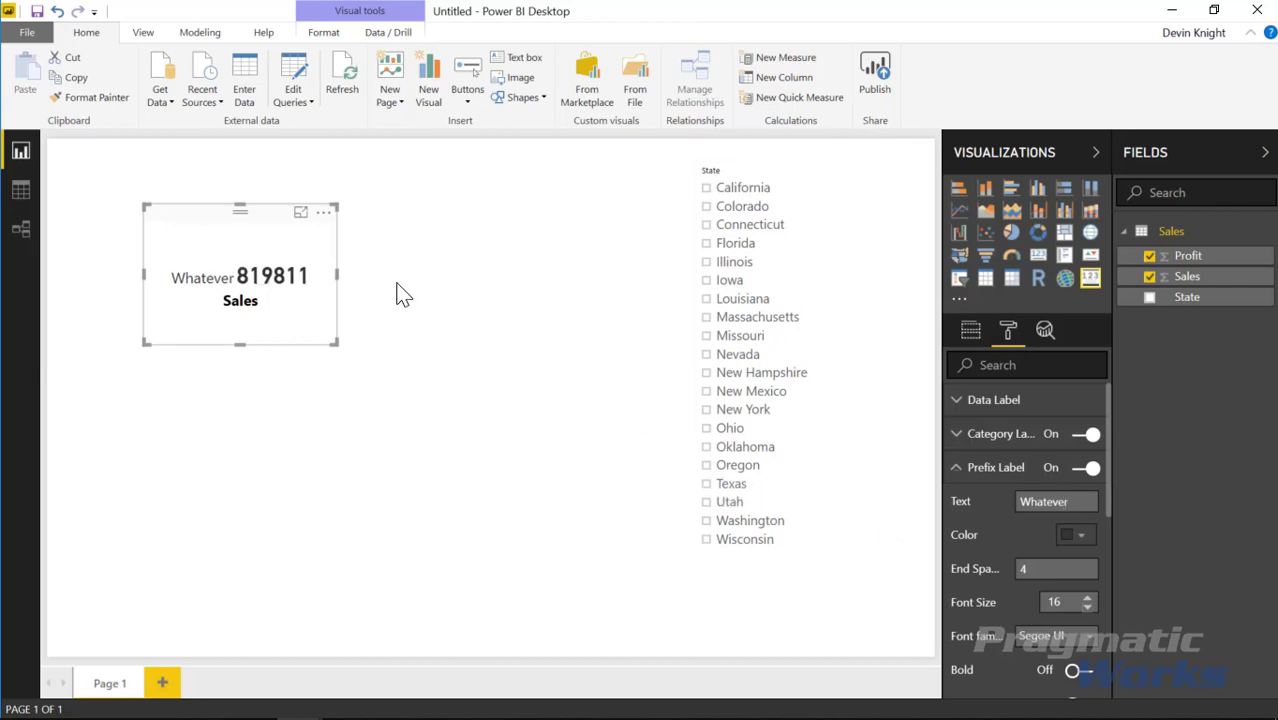
{"action": "left_click", "coordinate": [230, 298]}
{"action": "type", "text": "6"}
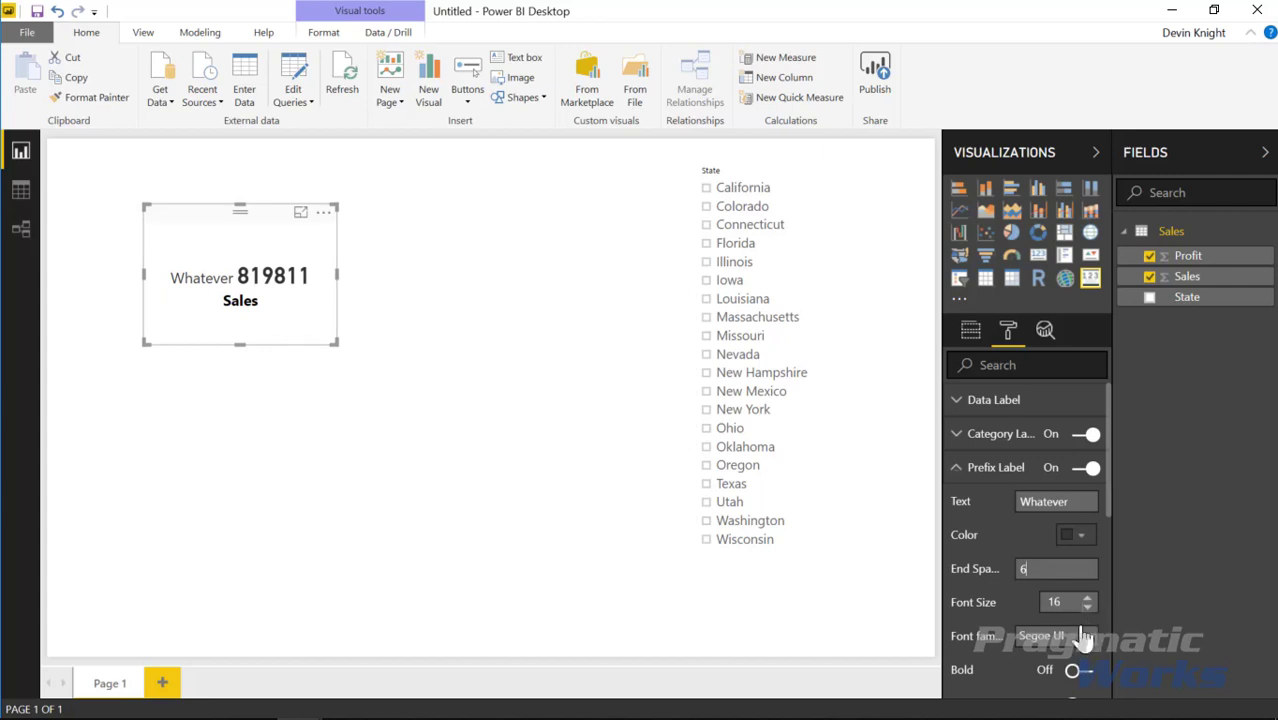
{"action": "scroll", "coordinate": [1077, 620], "scroll_direction": "down", "scroll_amount": 3}
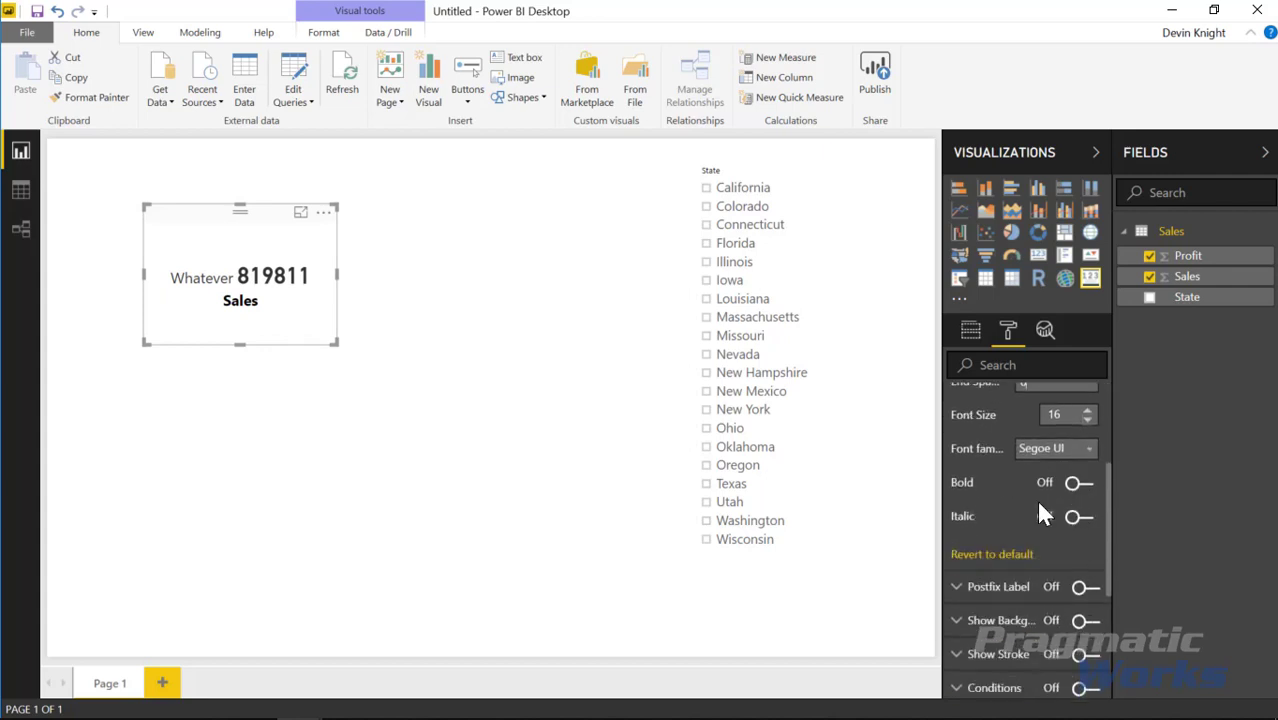
{"action": "left_click", "coordinate": [986, 557]}
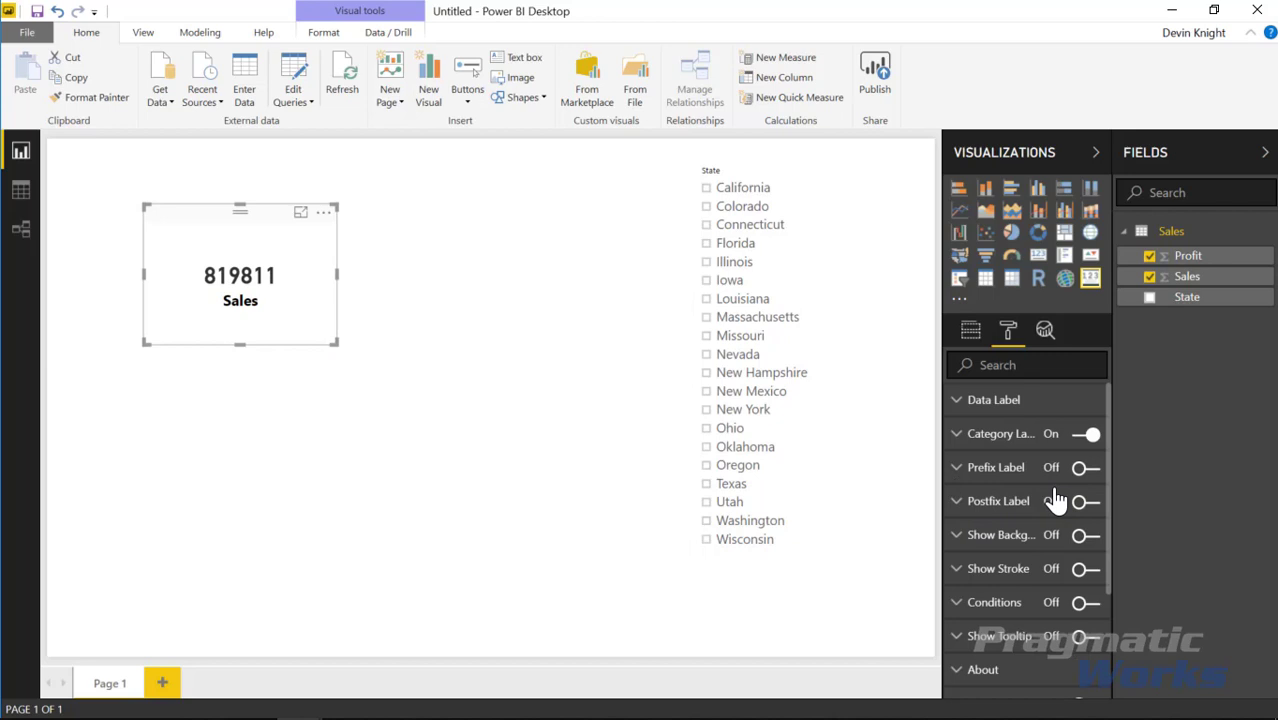
Step: Try a postfix label reading "Whatever" on the card and revert it to default
{"action": "left_click", "coordinate": [1081, 500]}
{"action": "left_click", "coordinate": [957, 502]}
{"action": "left_click", "coordinate": [1047, 535]}
{"action": "type", "text": "W"}
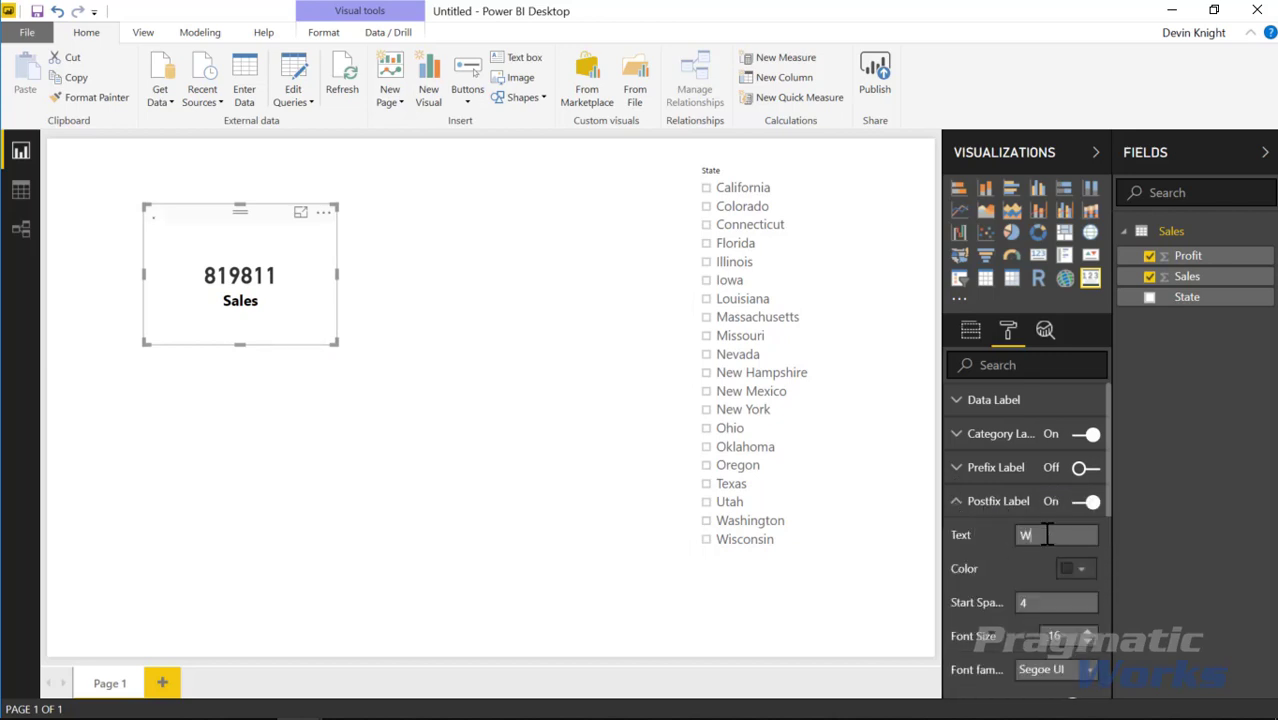
{"action": "type", "text": "hatever"}
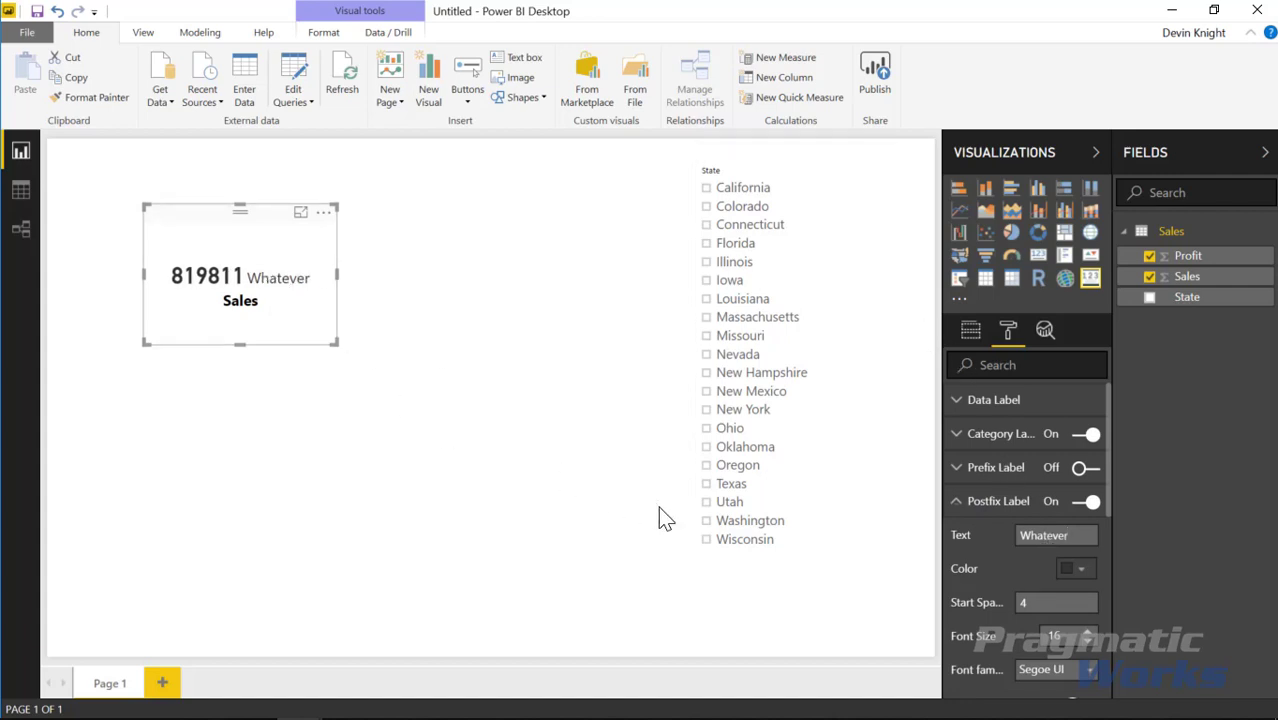
{"action": "left_click", "coordinate": [1086, 501]}
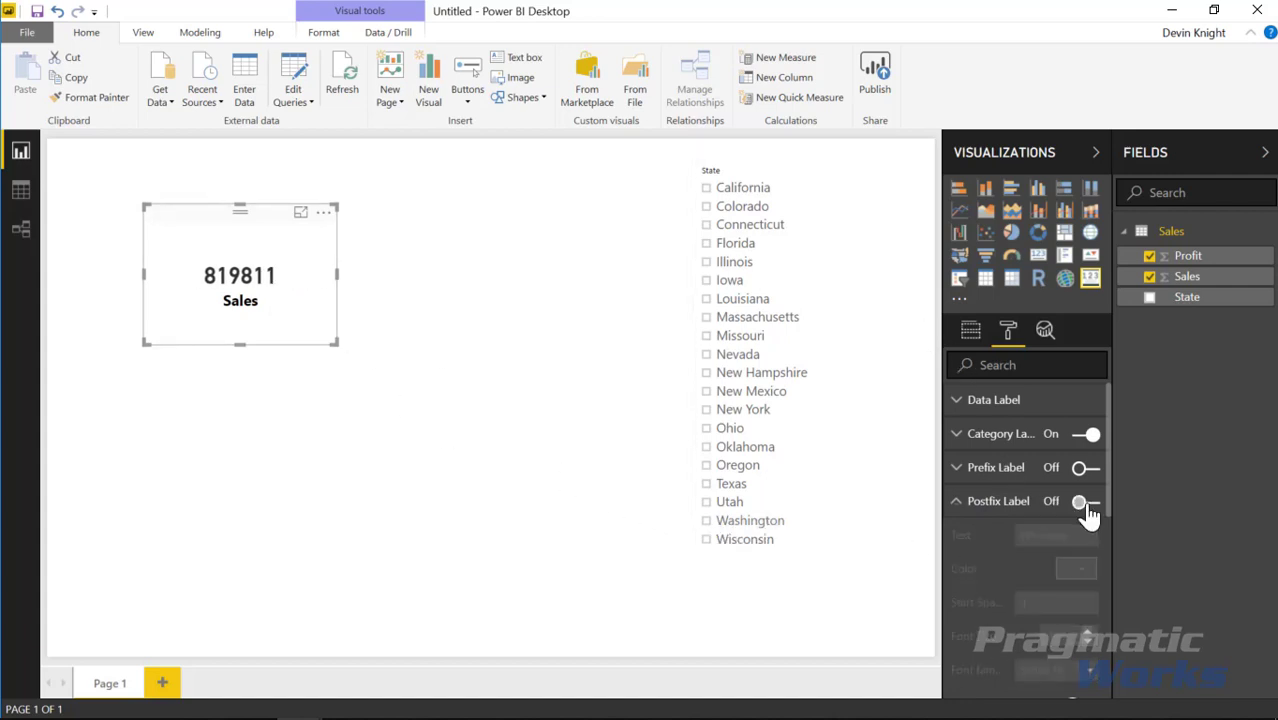
{"action": "left_click", "coordinate": [1084, 500]}
{"action": "scroll", "coordinate": [1069, 490], "scroll_direction": "down", "scroll_amount": 5}
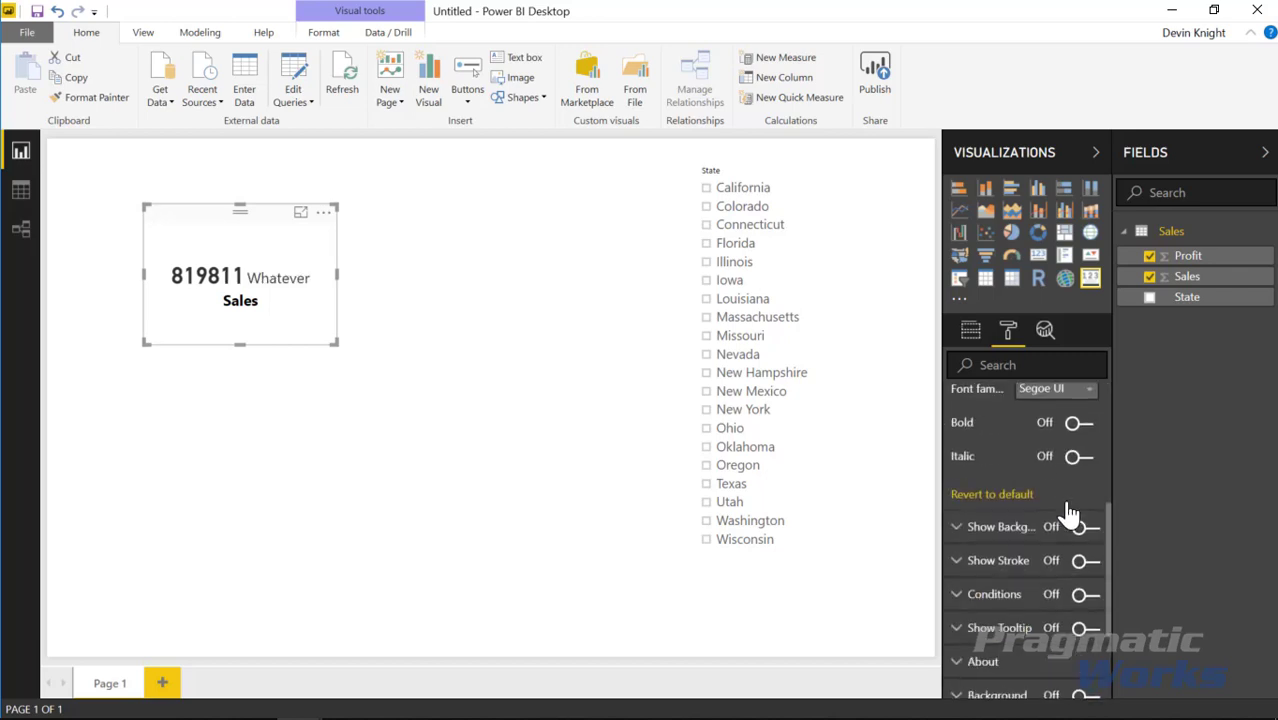
{"action": "left_click", "coordinate": [1015, 497]}
{"action": "scroll", "coordinate": [1017, 505], "scroll_direction": "up", "scroll_amount": 5}
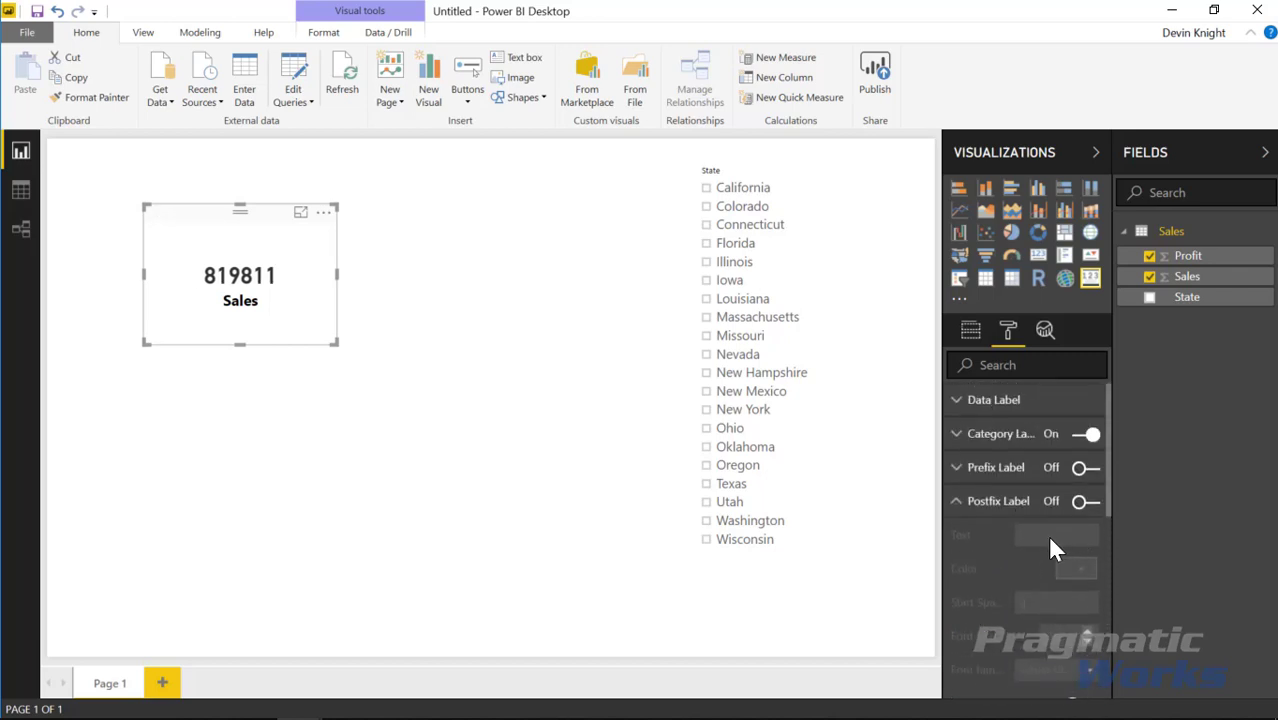
{"action": "left_click", "coordinate": [956, 503]}
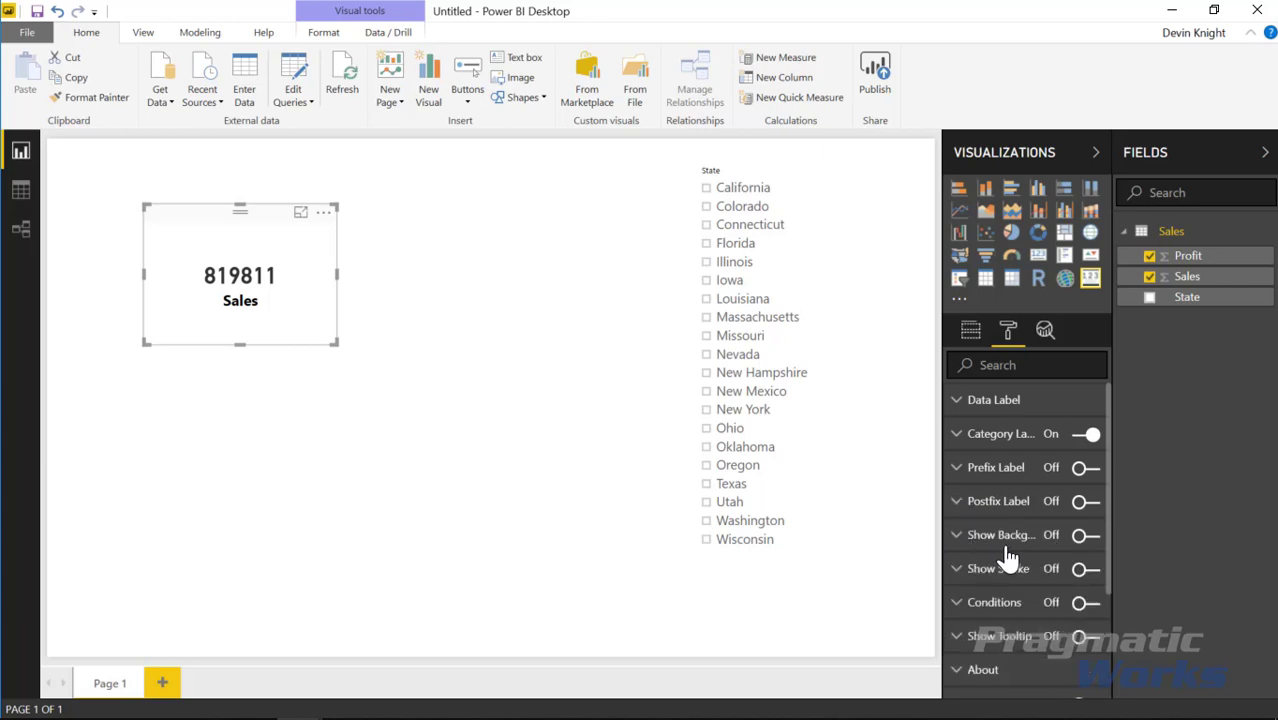
Step: Turn on the card's Show Background option and fill it with a light blue theme color
{"action": "left_click", "coordinate": [1086, 535]}
{"action": "scroll", "coordinate": [1020, 549], "scroll_direction": "down", "scroll_amount": 3}
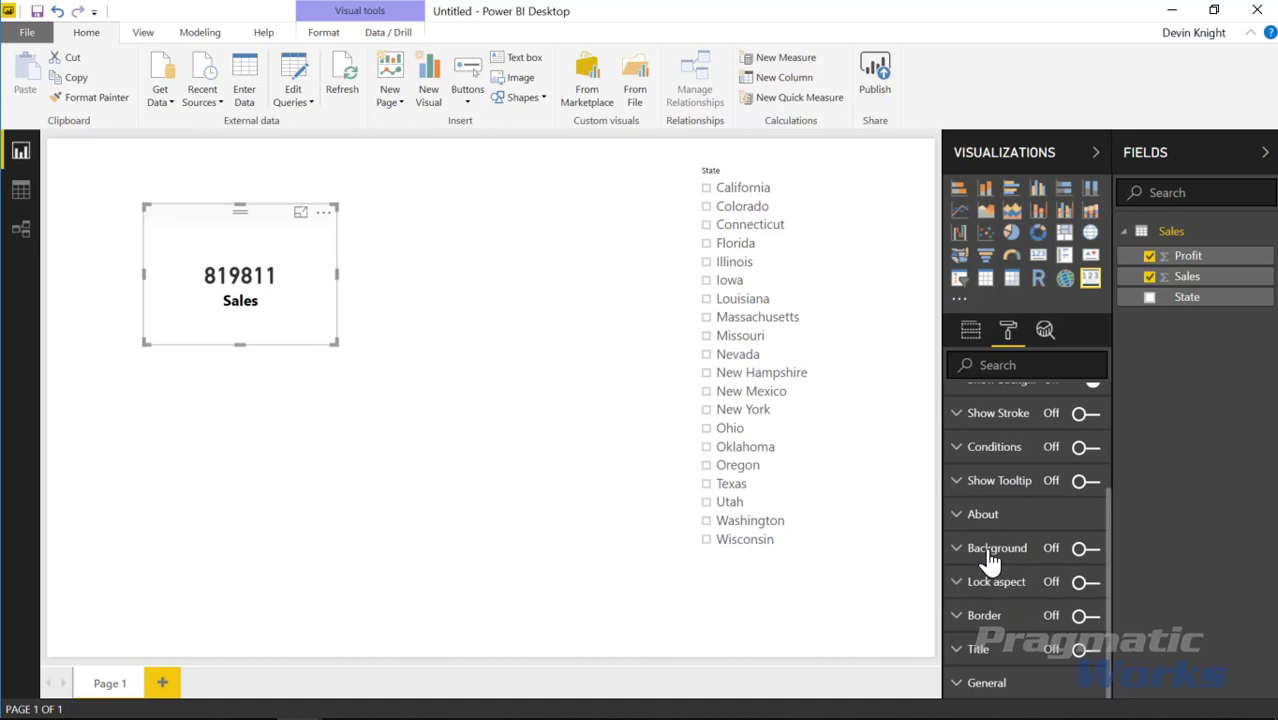
{"action": "scroll", "coordinate": [993, 555], "scroll_direction": "up", "scroll_amount": 3}
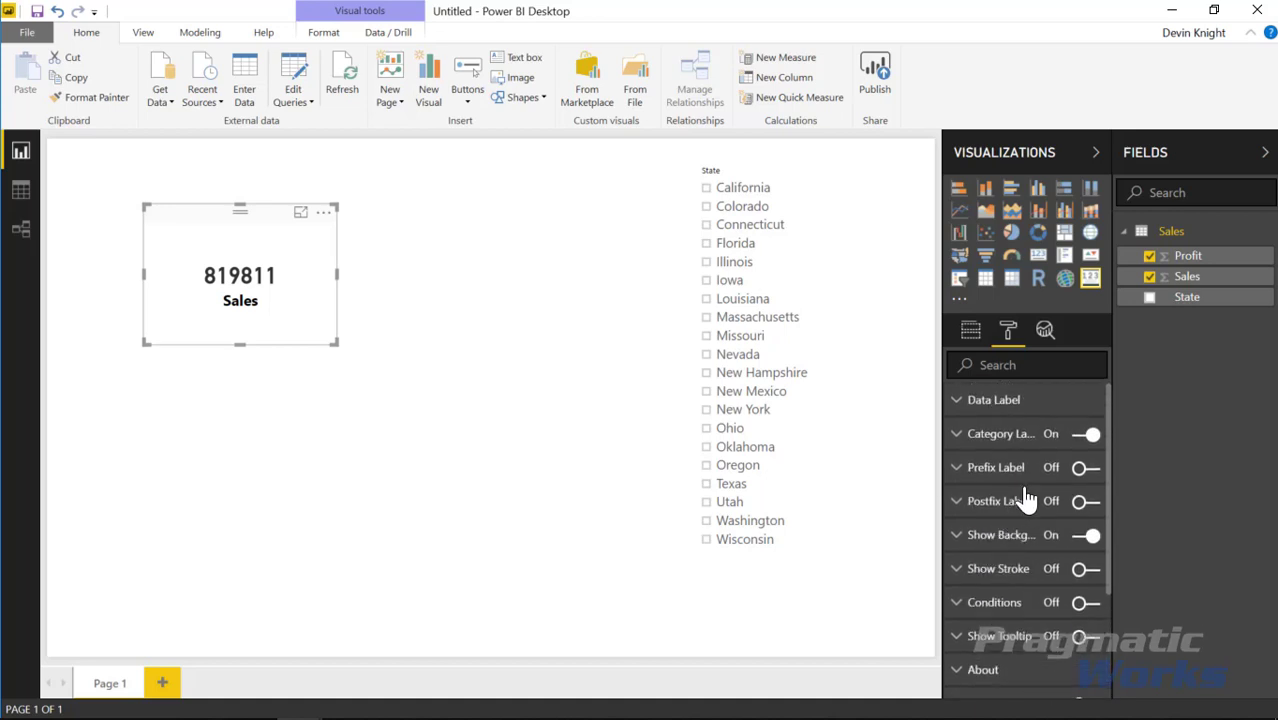
{"action": "left_click", "coordinate": [957, 537]}
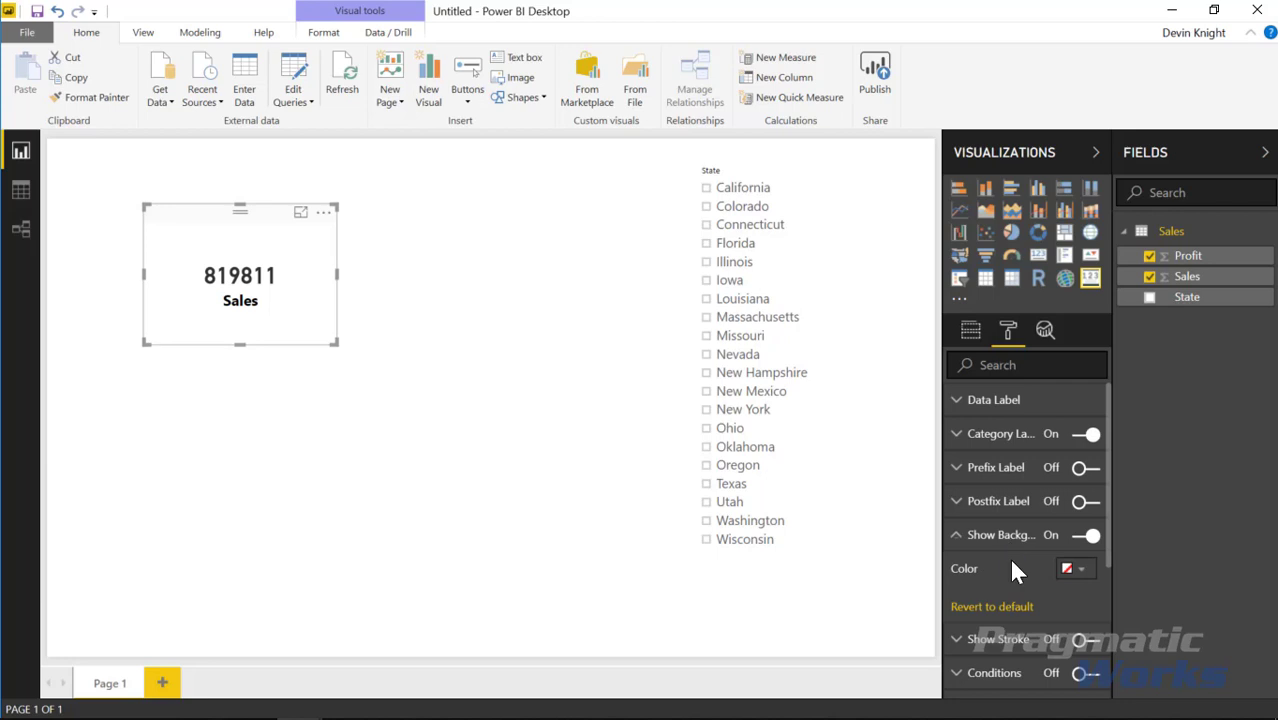
{"action": "left_click", "coordinate": [1090, 571]}
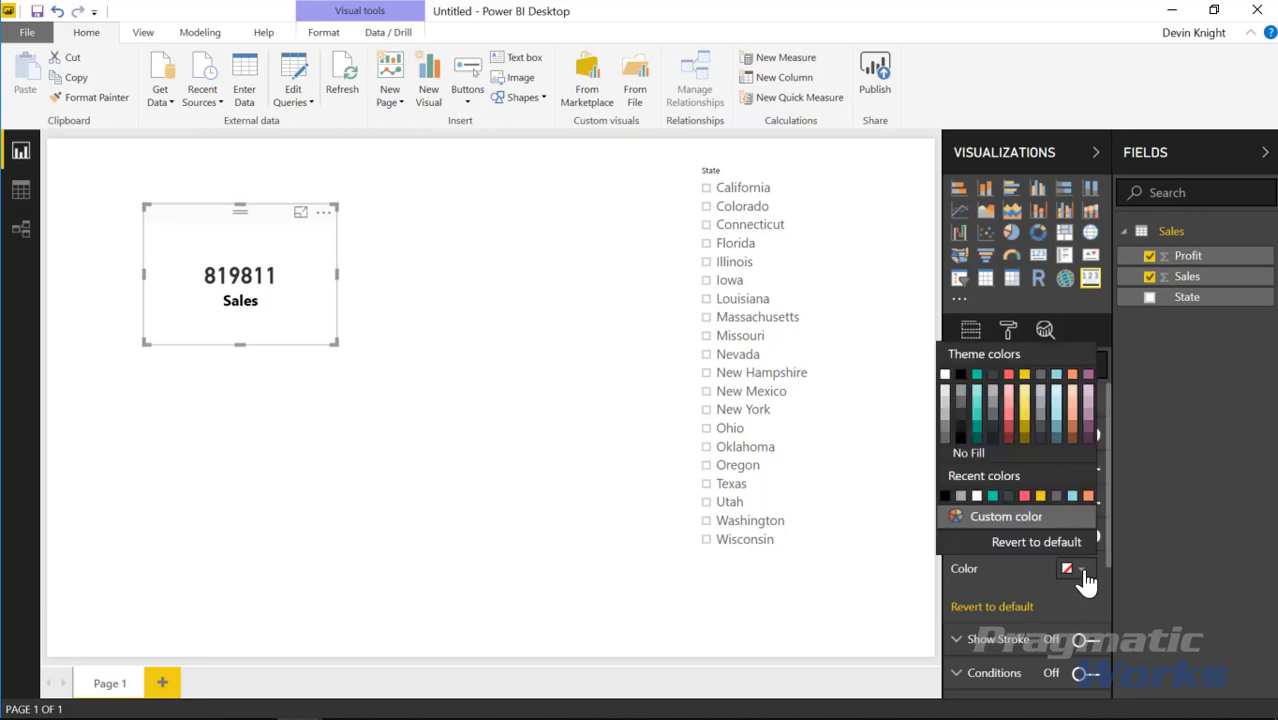
{"action": "left_click", "coordinate": [1057, 396]}
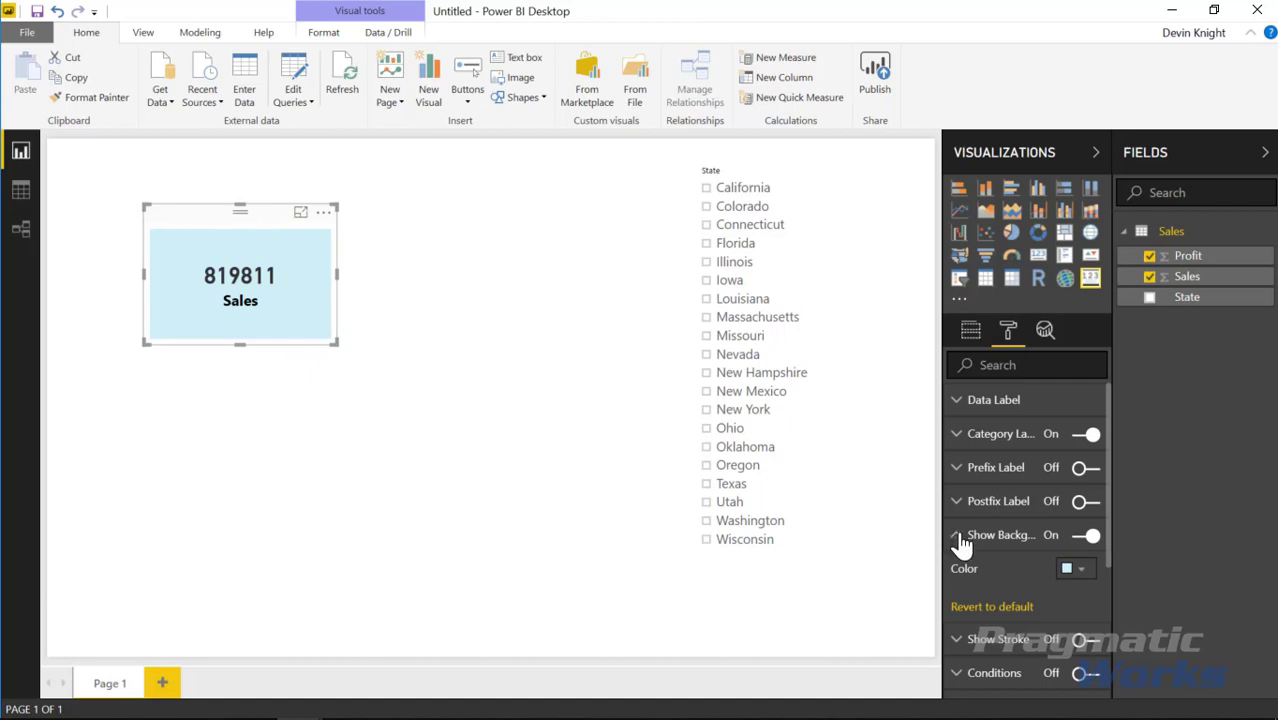
{"action": "left_click", "coordinate": [1075, 569]}
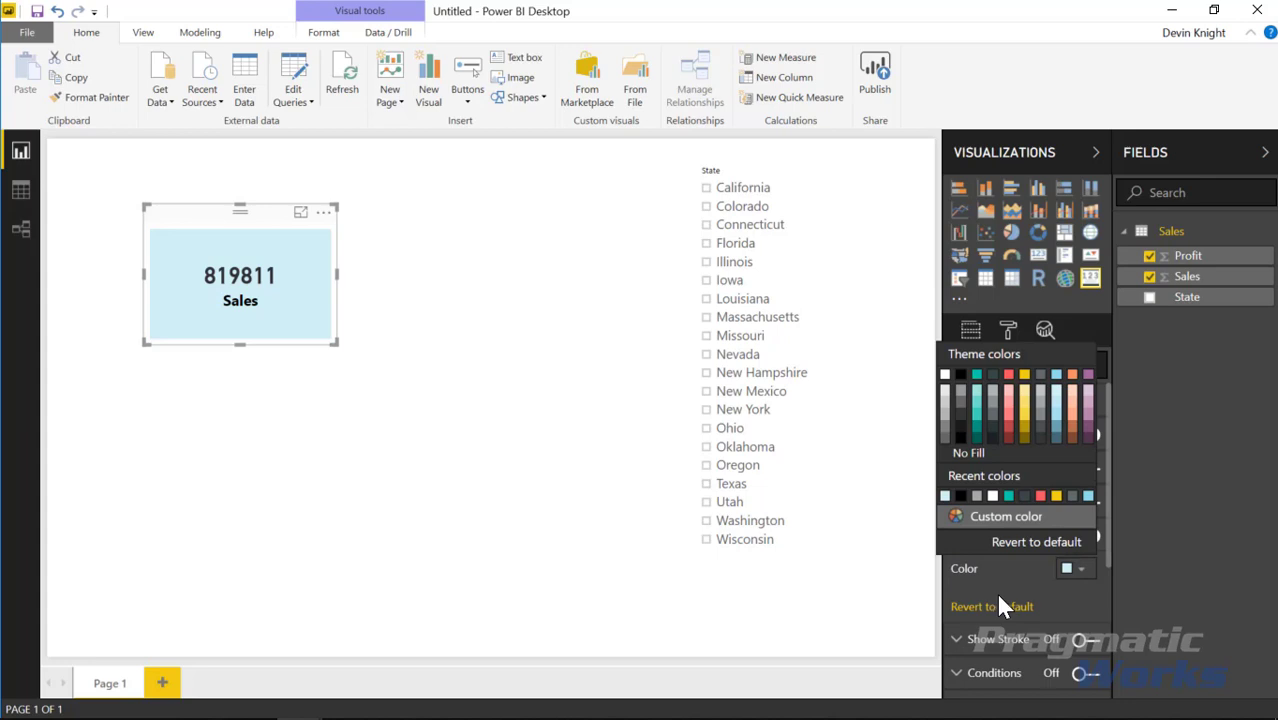
{"action": "left_click", "coordinate": [1170, 546]}
{"action": "left_click", "coordinate": [956, 536]}
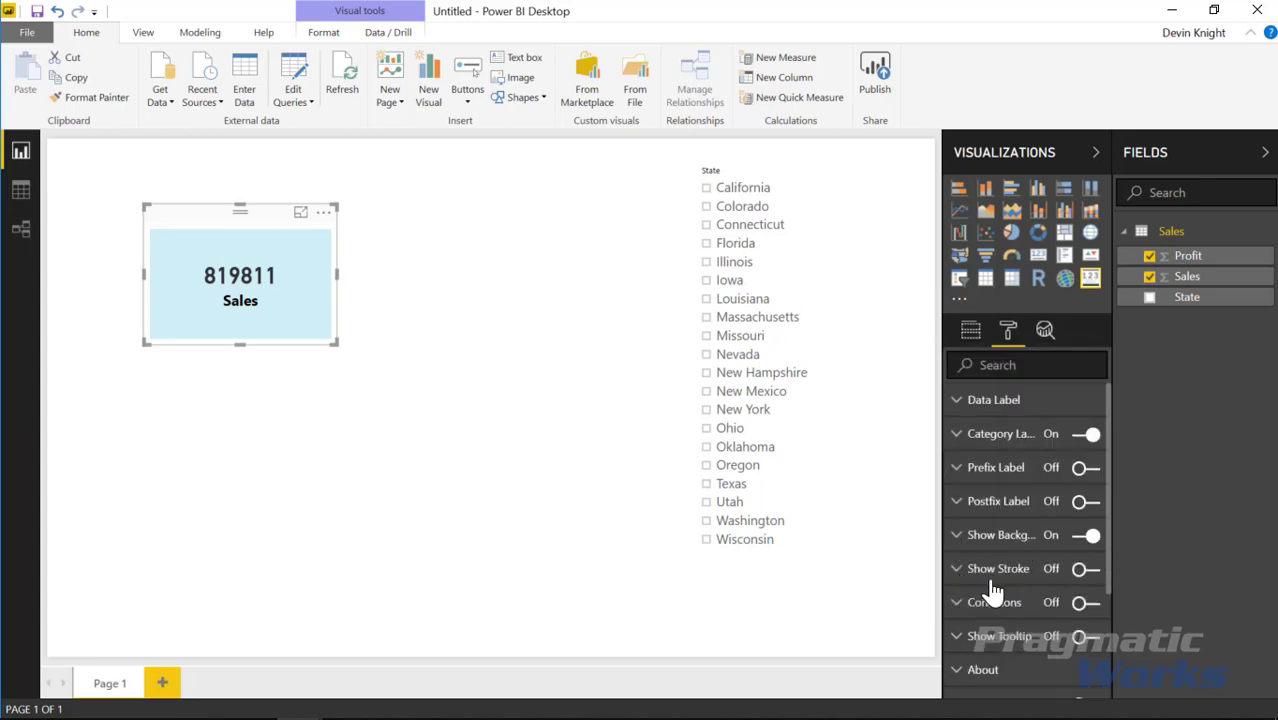
Step: Turn on the card's stroke and color it black
{"action": "left_click", "coordinate": [1083, 569]}
{"action": "left_click", "coordinate": [956, 568]}
{"action": "scroll", "coordinate": [1010, 560], "scroll_direction": "down", "scroll_amount": 3}
{"action": "scroll", "coordinate": [1031, 460], "scroll_direction": "up", "scroll_amount": 2}
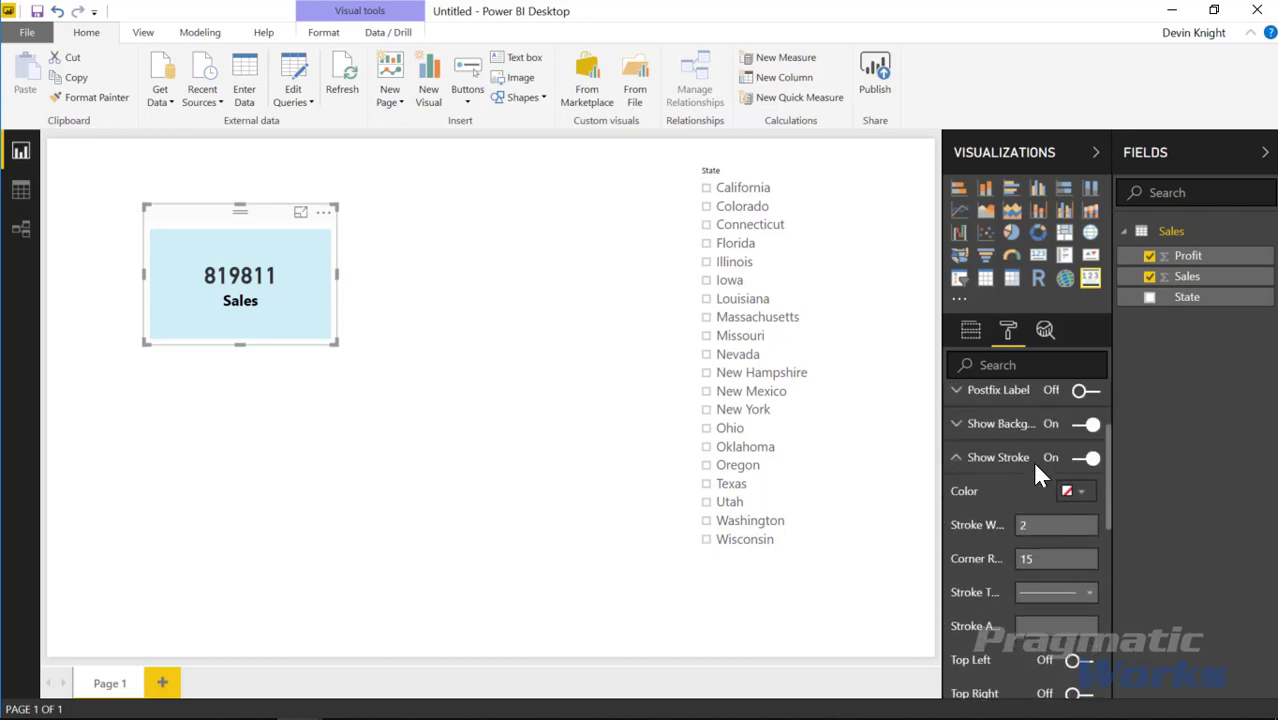
{"action": "left_click", "coordinate": [1071, 510]}
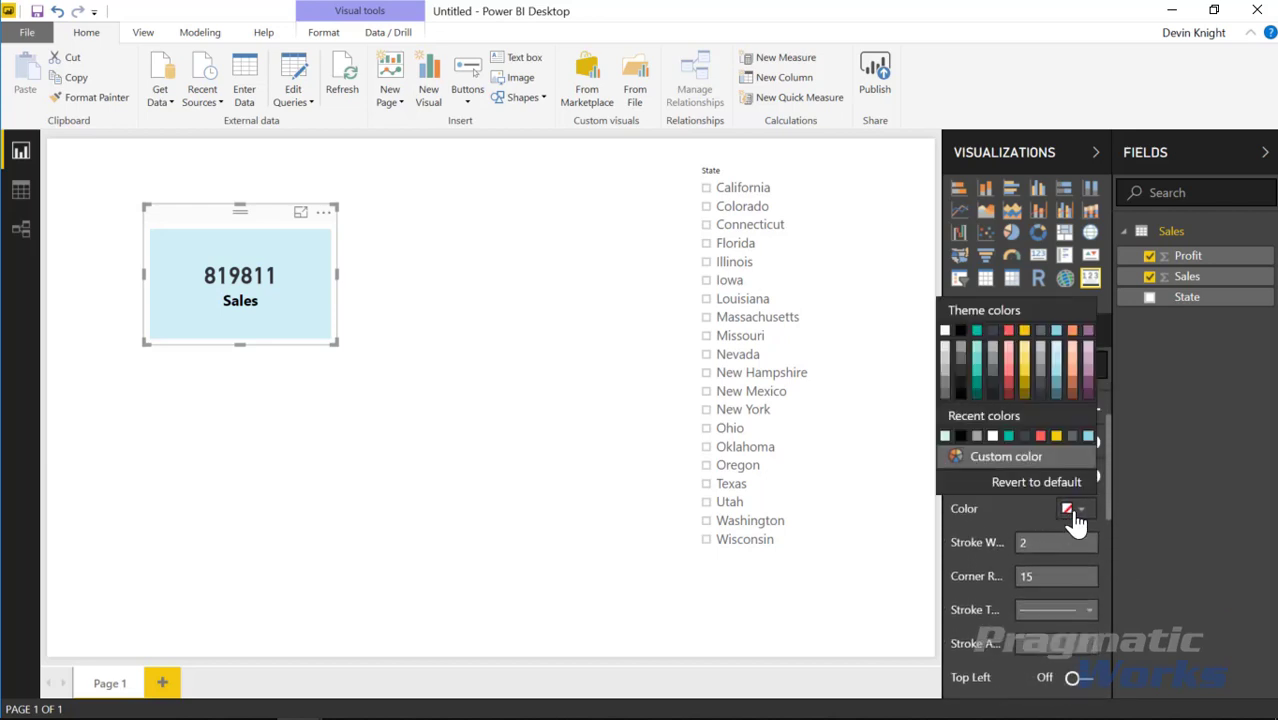
{"action": "left_click", "coordinate": [959, 437]}
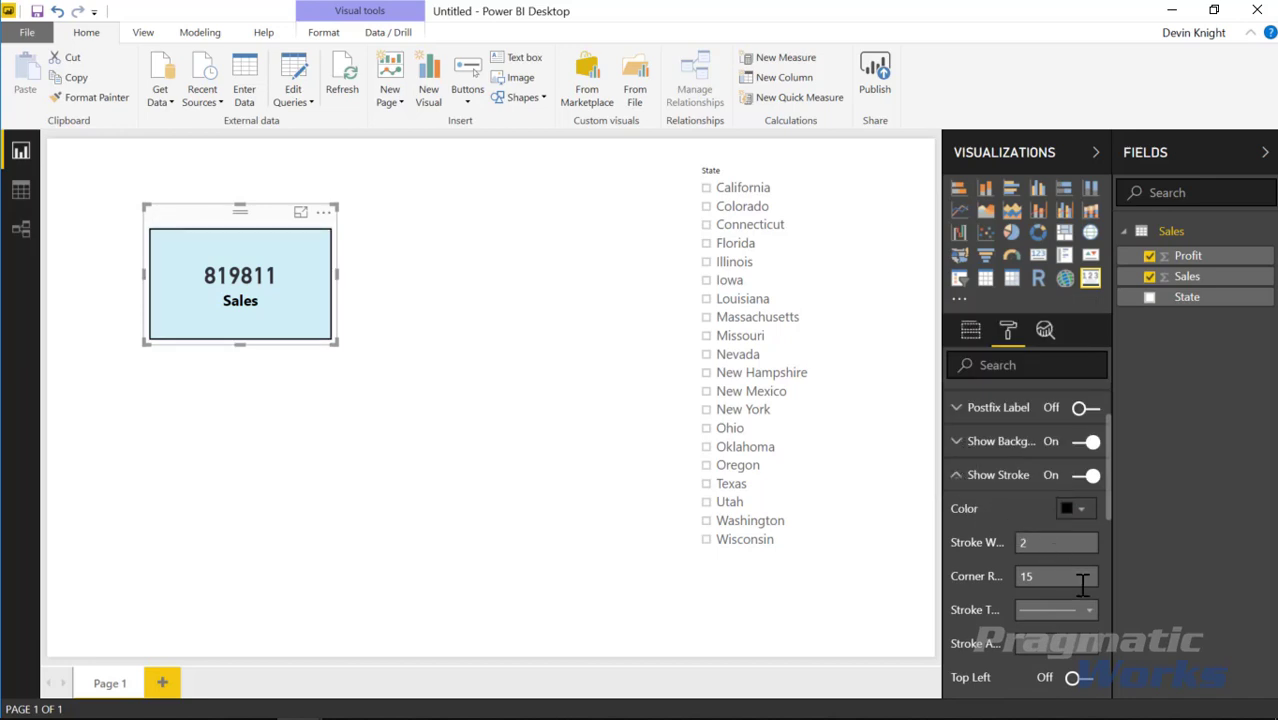
Step: Give the card's stroke a dashed type, a stroke width of 4 and a corner radius of 14
{"action": "scroll", "coordinate": [1069, 588], "scroll_direction": "down", "scroll_amount": 2}
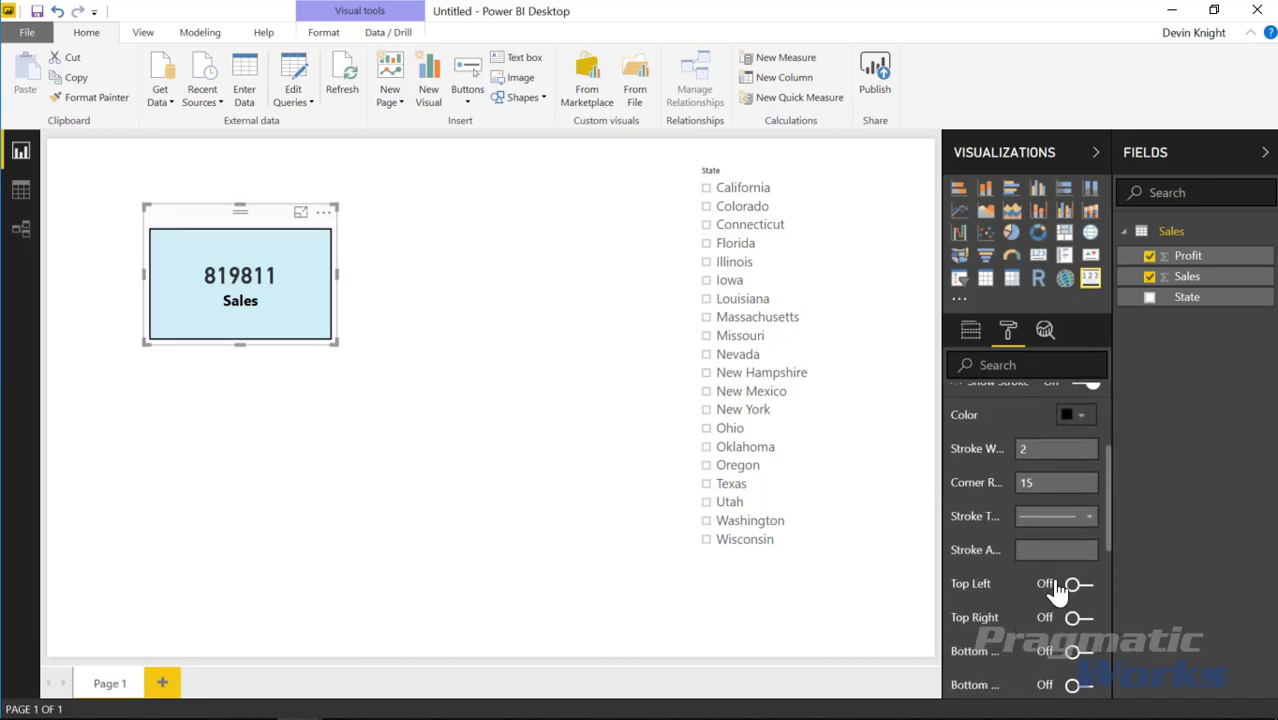
{"action": "left_click", "coordinate": [1070, 530]}
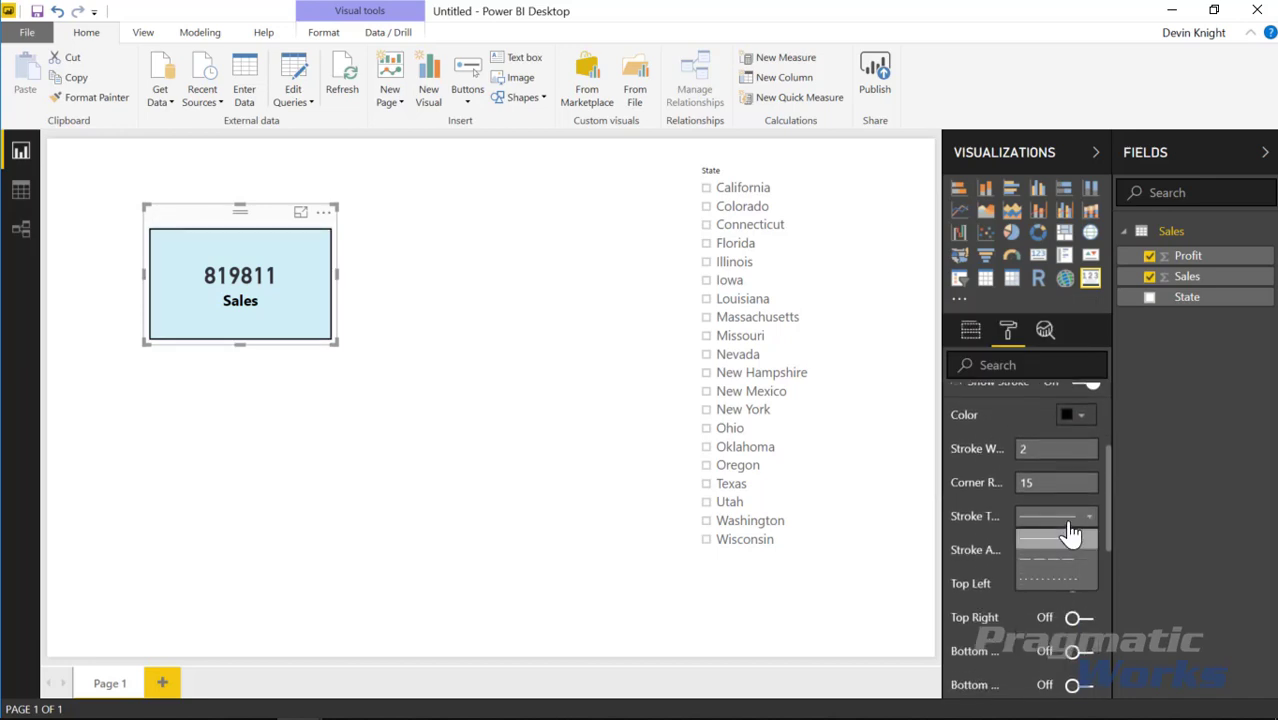
{"action": "left_click", "coordinate": [1046, 580]}
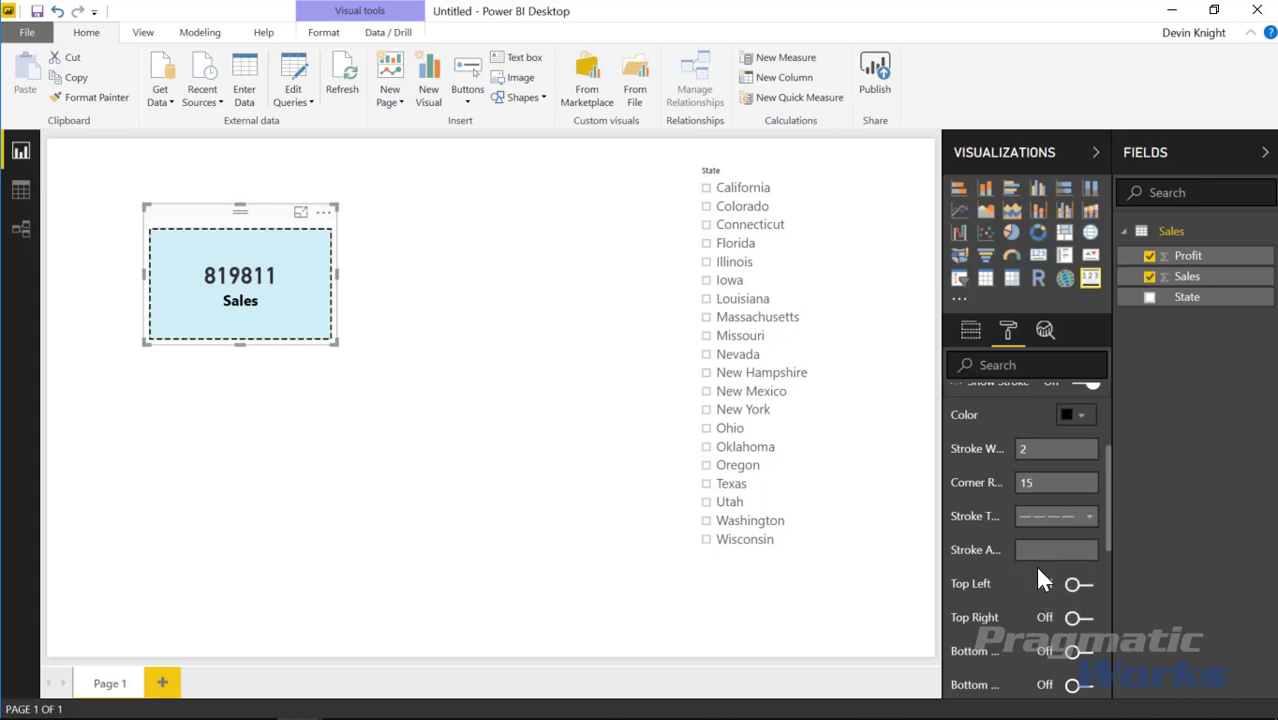
{"action": "double_click", "coordinate": [1040, 448]}
{"action": "type", "text": "4"}
{"action": "key", "text": "Return"}
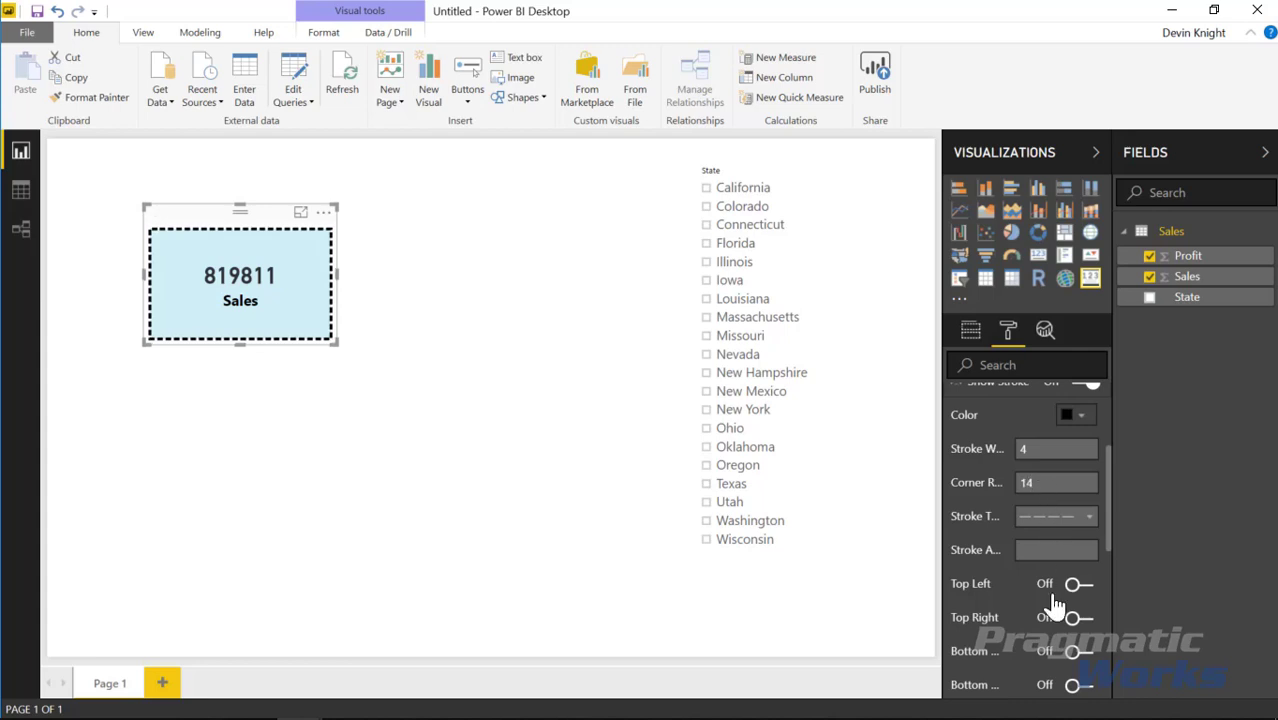
Step: Round all four corners of the card's stroke
{"action": "scroll", "coordinate": [1035, 580], "scroll_direction": "down", "scroll_amount": 2}
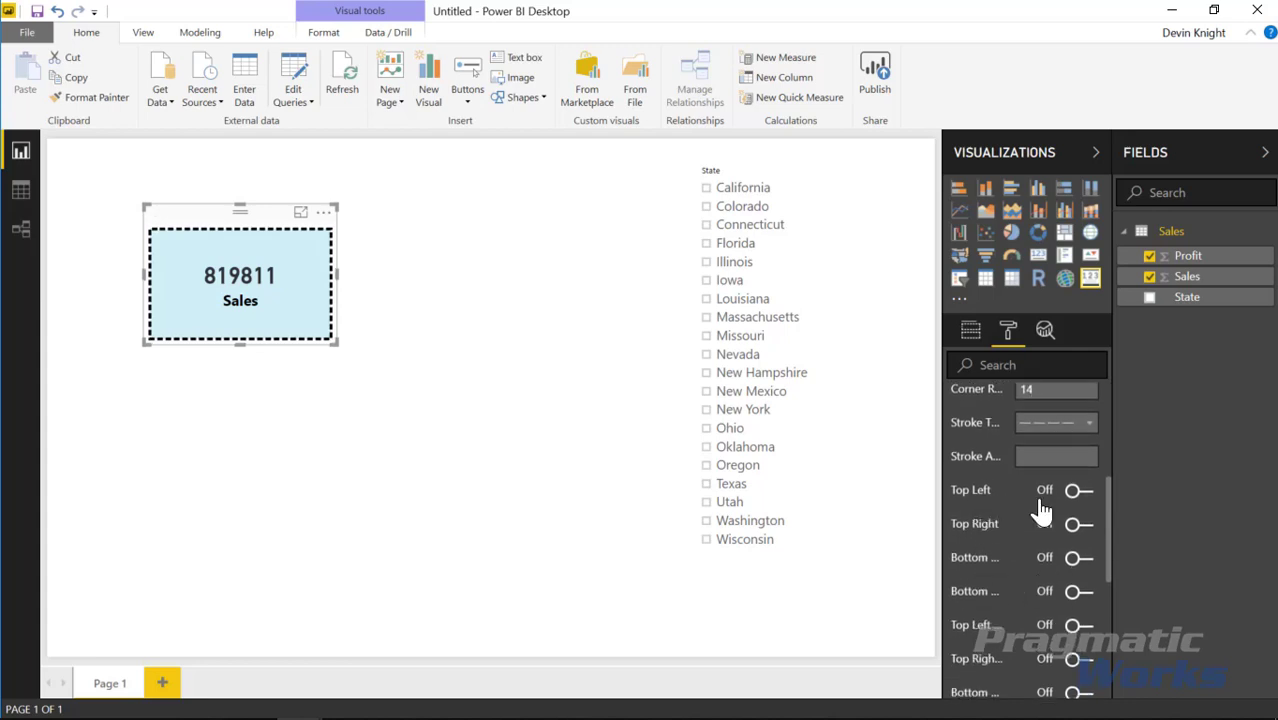
{"action": "left_click", "coordinate": [1078, 490]}
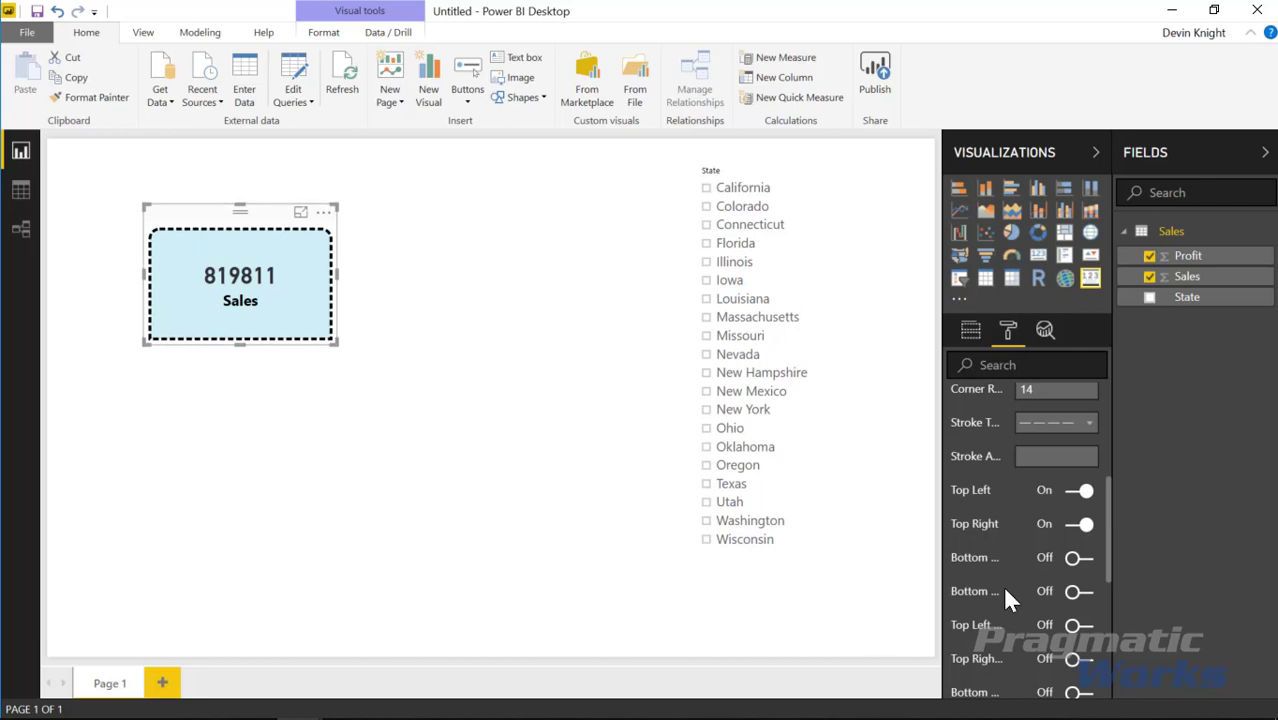
{"action": "left_click", "coordinate": [1079, 558]}
{"action": "left_click", "coordinate": [1077, 591]}
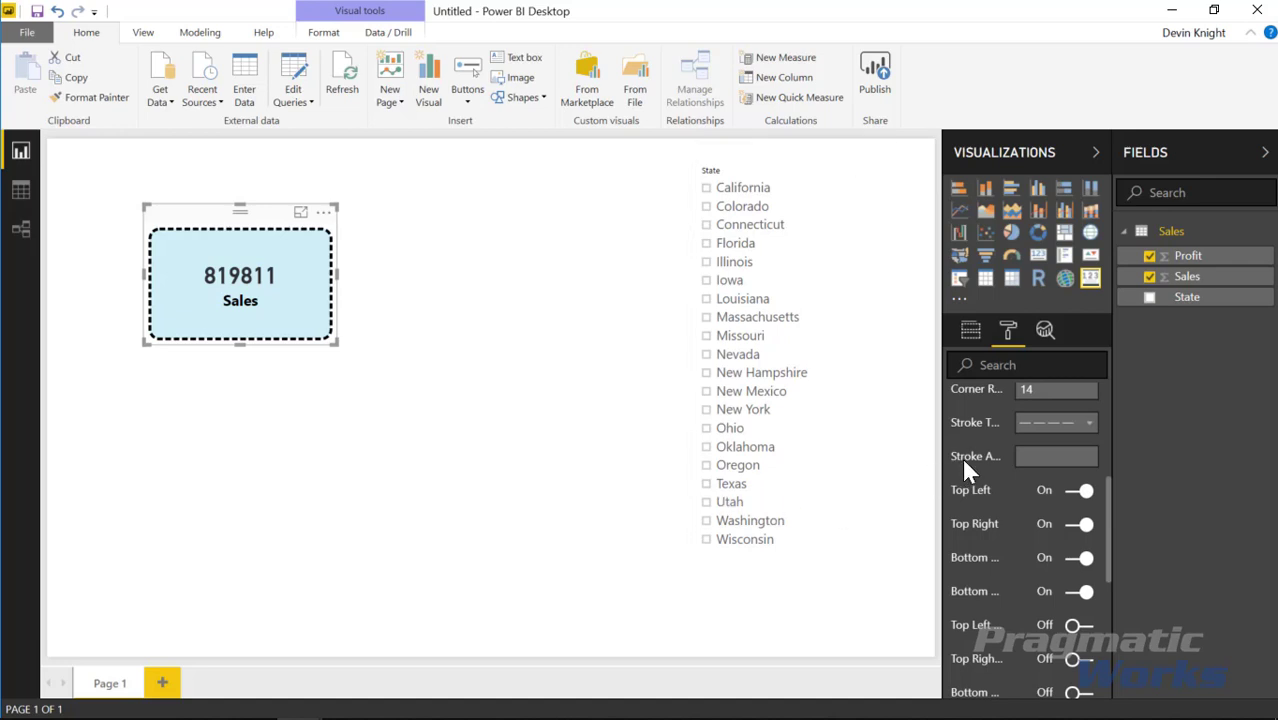
Step: Try corner radii of 25 and 50 on the card's stroke and settle on 25
{"action": "scroll", "coordinate": [1014, 439], "scroll_direction": "up", "scroll_amount": 4}
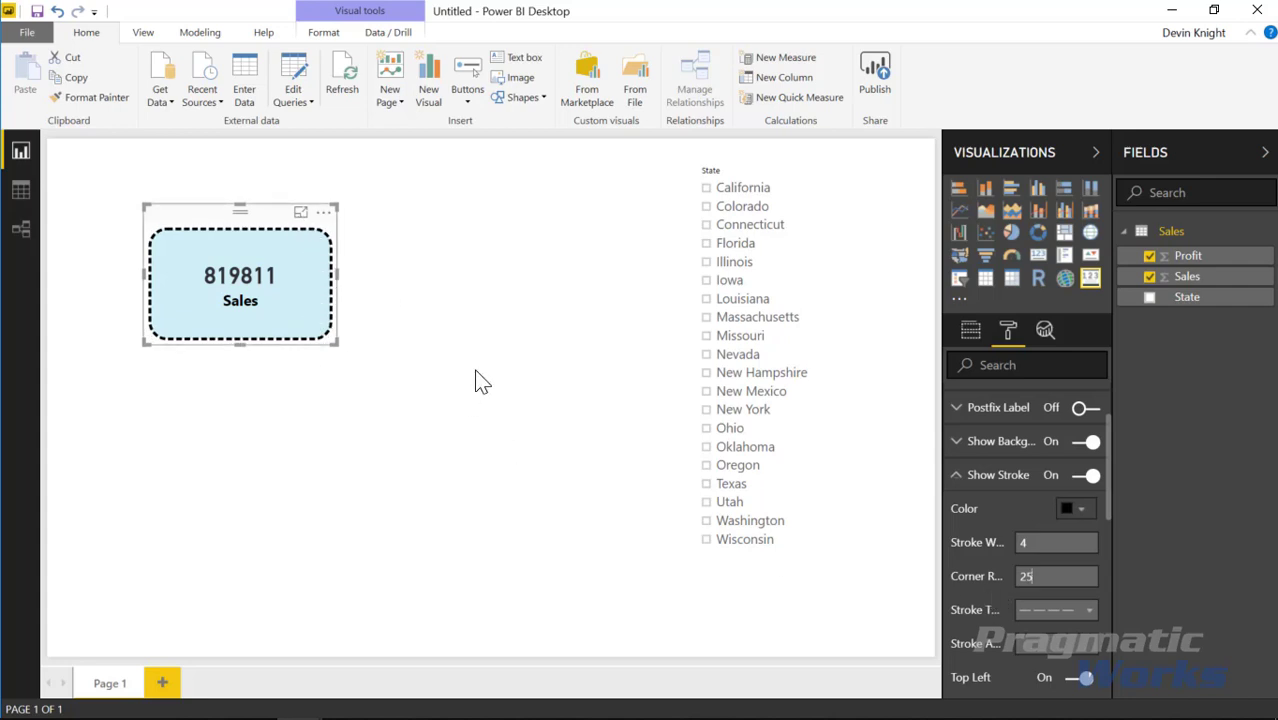
{"action": "key", "text": "ctrl+a"}
{"action": "type", "text": "50"}
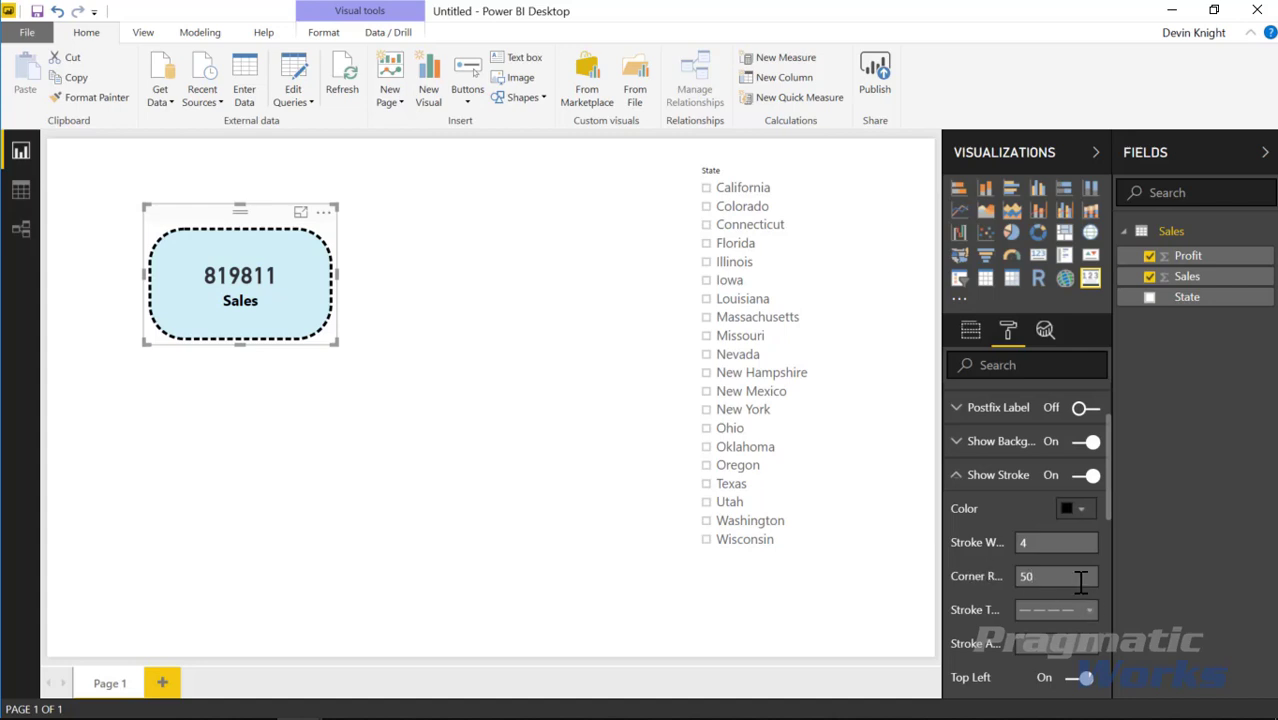
{"action": "type", "text": "25"}
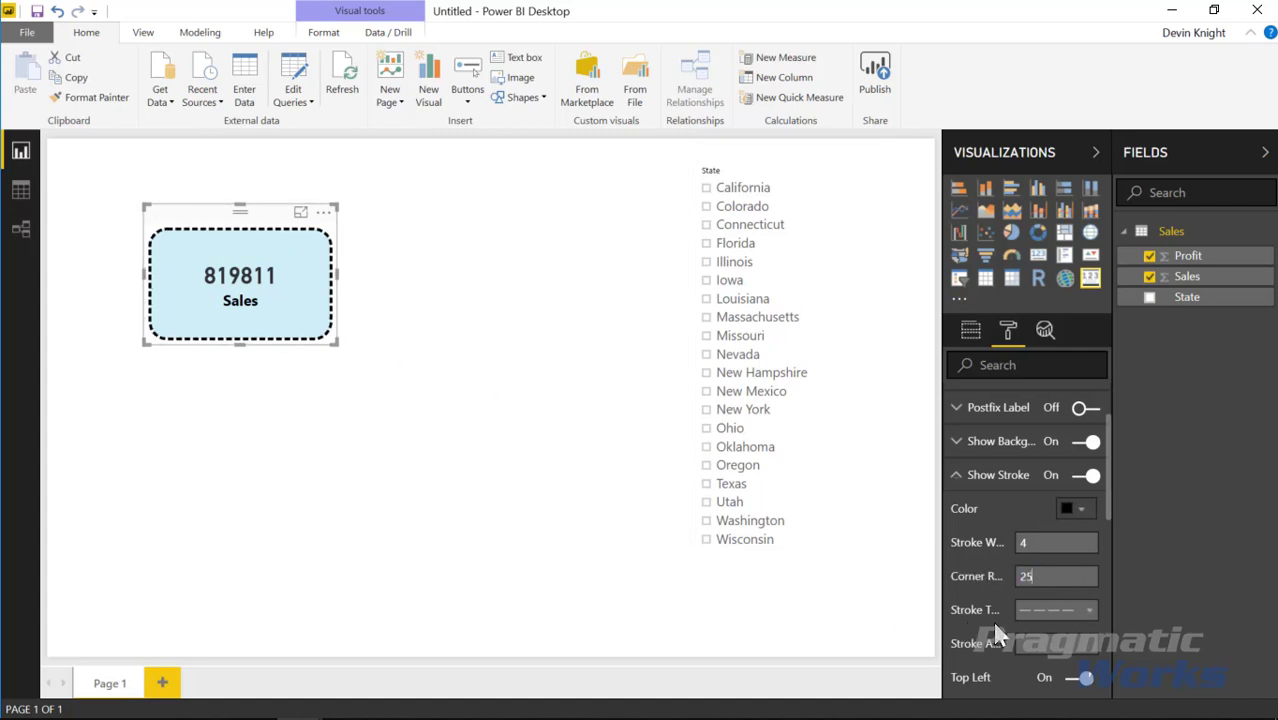
Step: Turn on the inward option for all four corners of the card's stroke
{"action": "scroll", "coordinate": [994, 620], "scroll_direction": "down", "scroll_amount": 5}
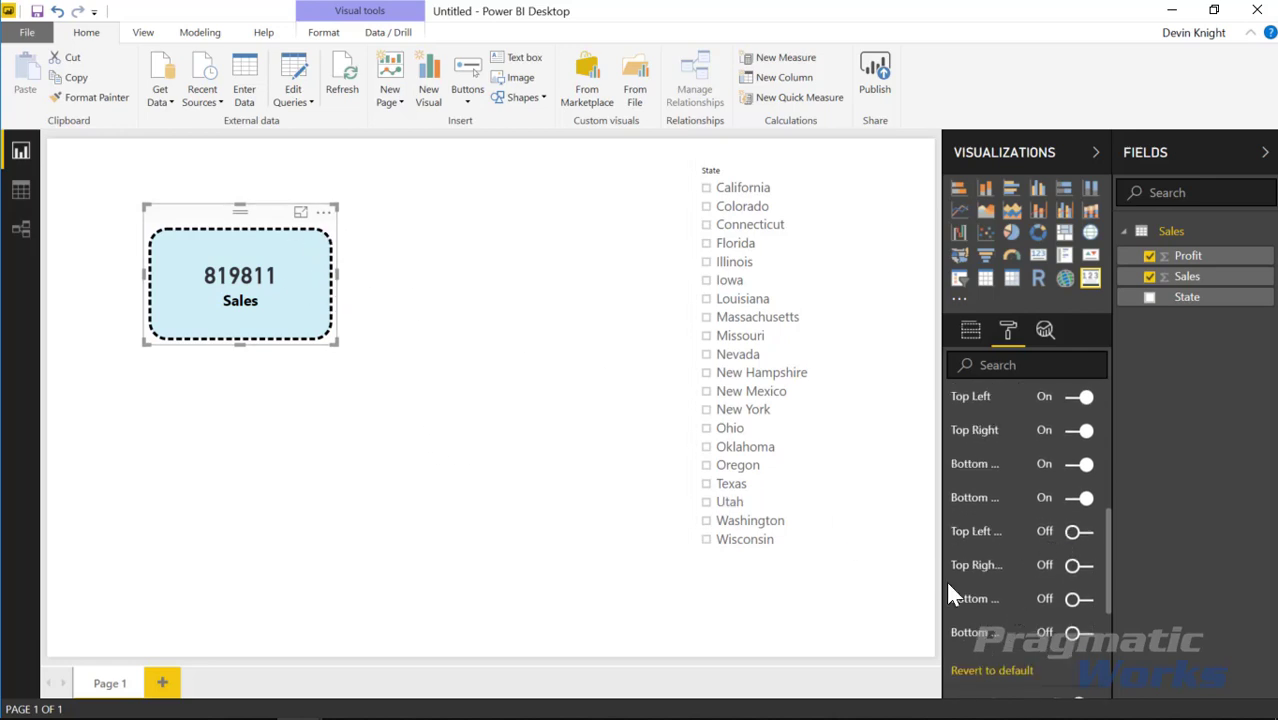
{"action": "left_click", "coordinate": [1078, 534]}
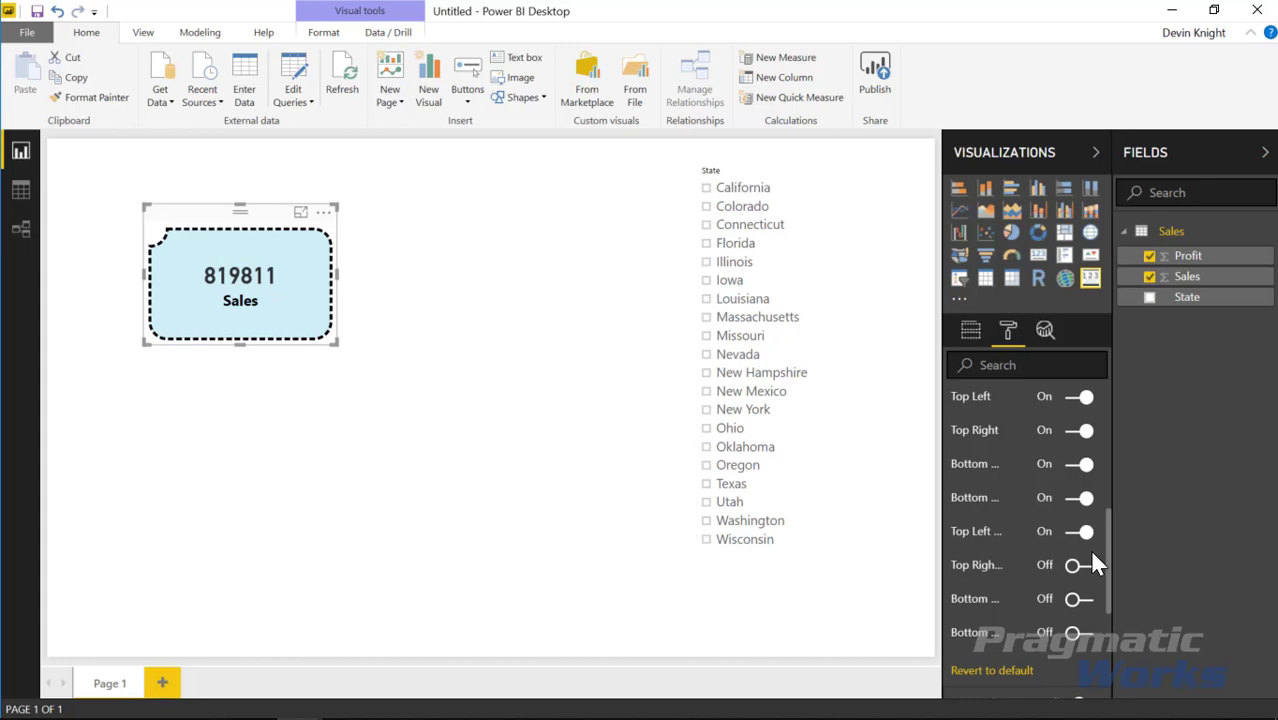
{"action": "left_click", "coordinate": [1078, 564]}
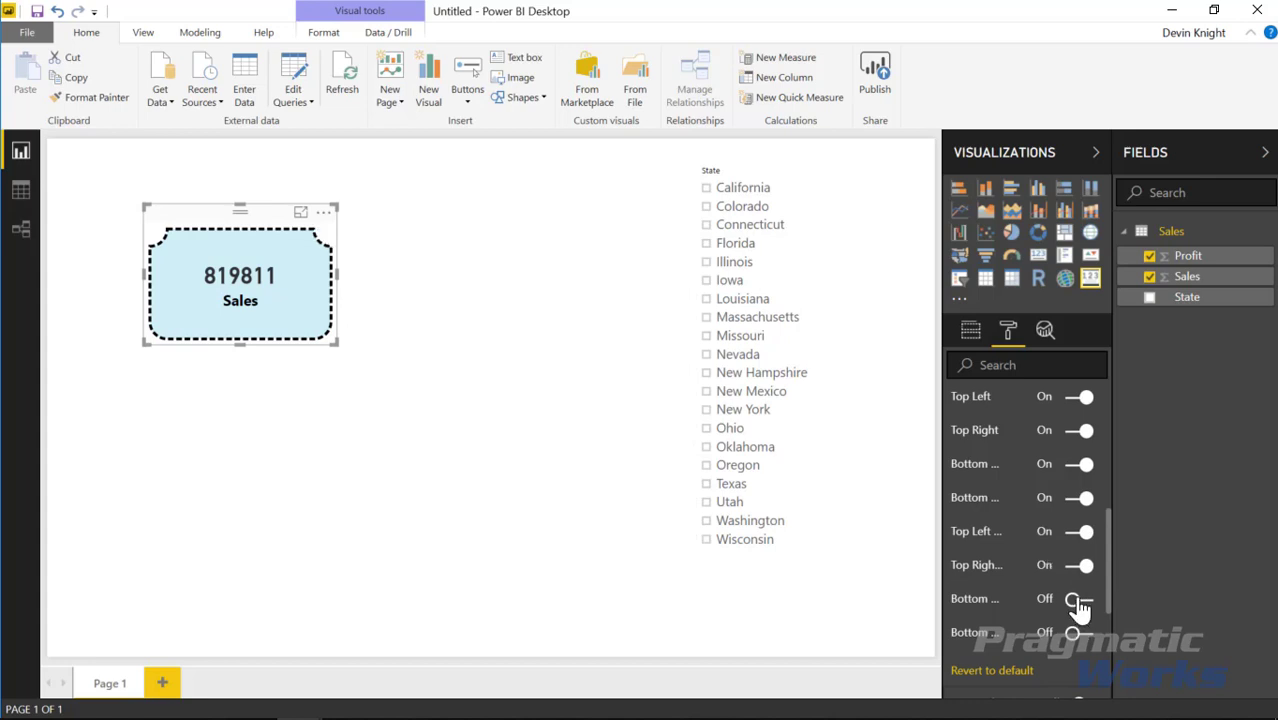
{"action": "left_click", "coordinate": [1077, 598]}
{"action": "left_click", "coordinate": [1077, 634]}
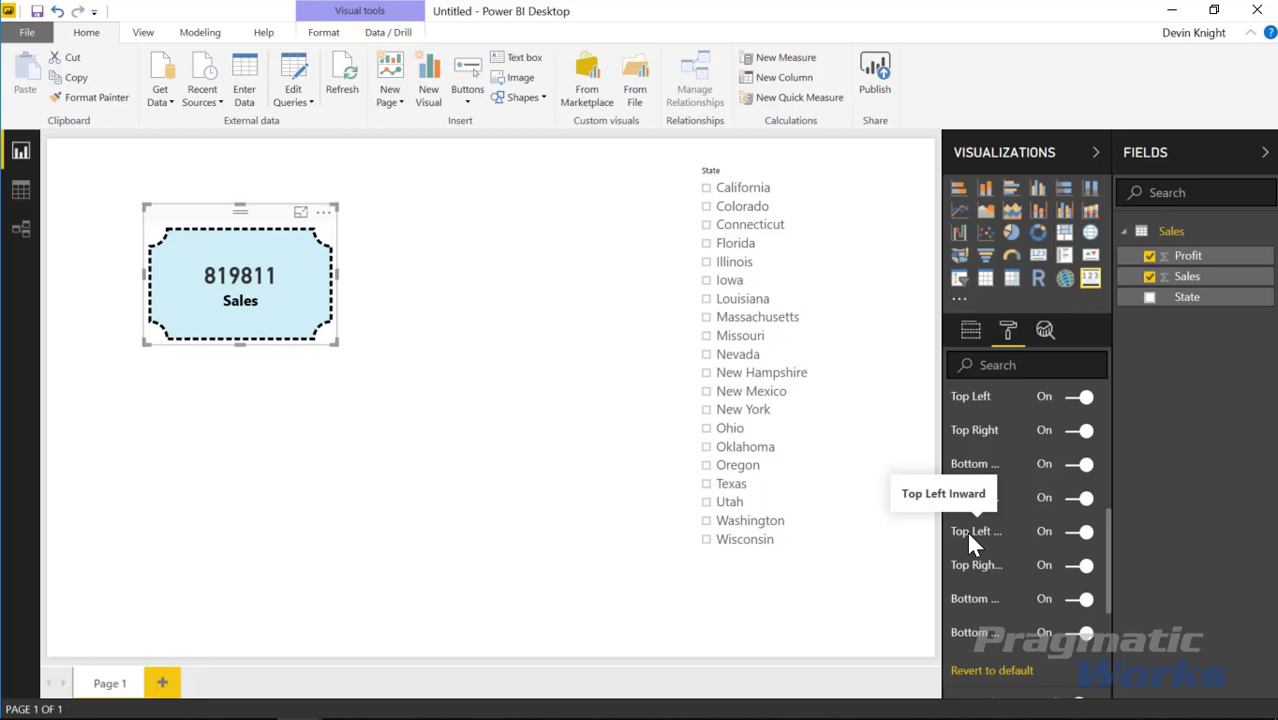
Step: Switch the top-left corner option of the card's stroke off and back on
{"action": "scroll", "coordinate": [968, 536], "scroll_direction": "up", "scroll_amount": 3}
{"action": "scroll", "coordinate": [1004, 529], "scroll_direction": "down", "scroll_amount": 3}
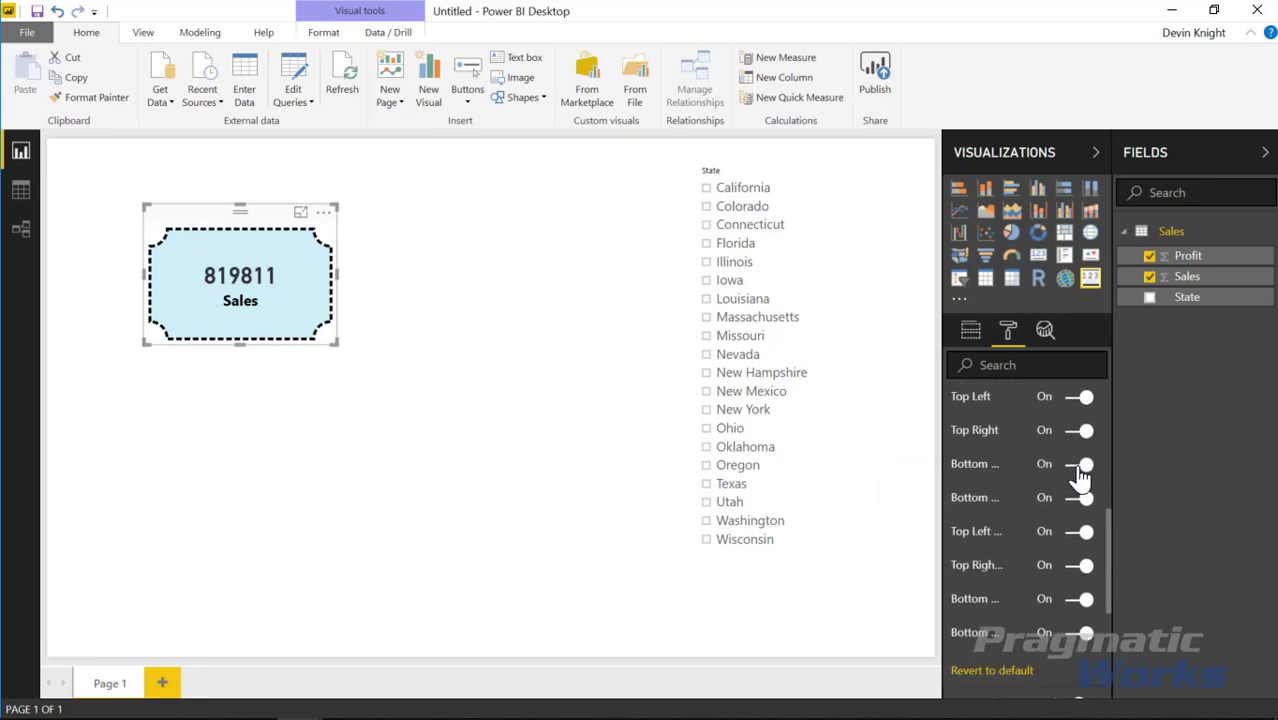
{"action": "left_click", "coordinate": [1075, 398]}
{"action": "left_click", "coordinate": [1075, 397]}
Step: Turn on the card's conditions and set the number of conditions to 3
{"action": "left_click_drag", "start_coordinate": [1112, 528], "coordinate": [1109, 445]}
{"action": "left_click", "coordinate": [959, 415]}
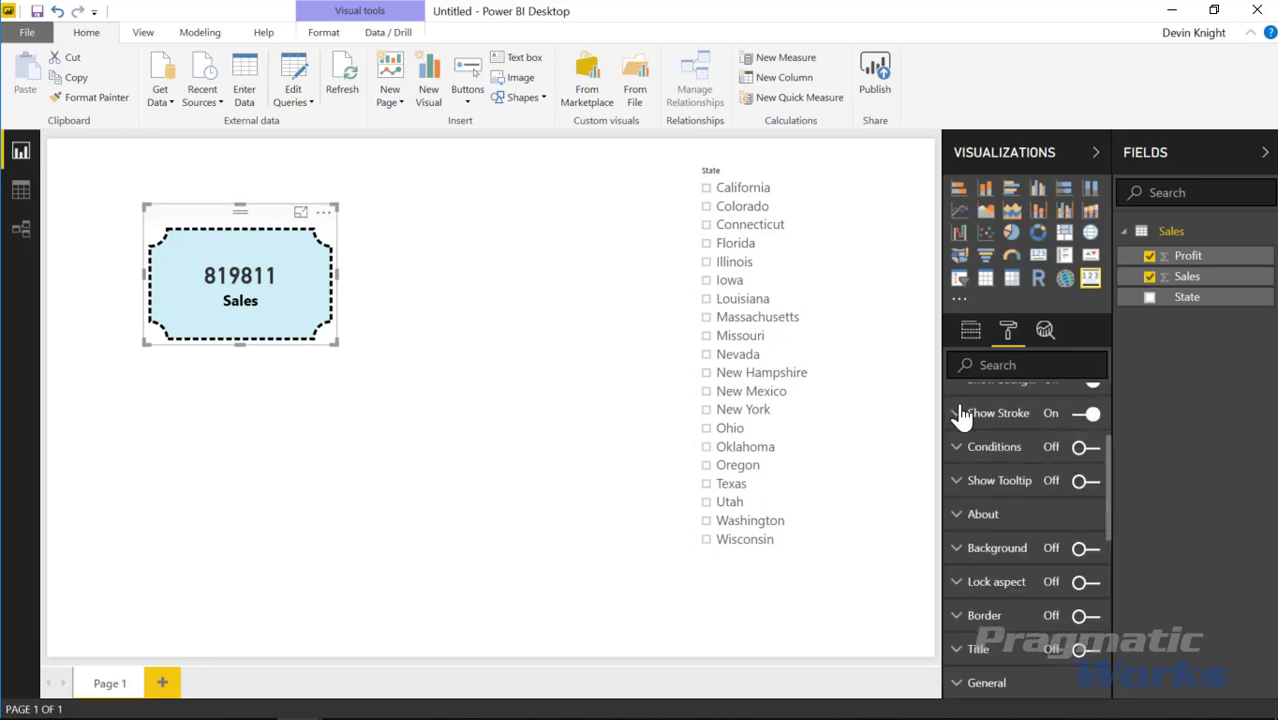
{"action": "scroll", "coordinate": [983, 459], "scroll_direction": "up", "scroll_amount": 1}
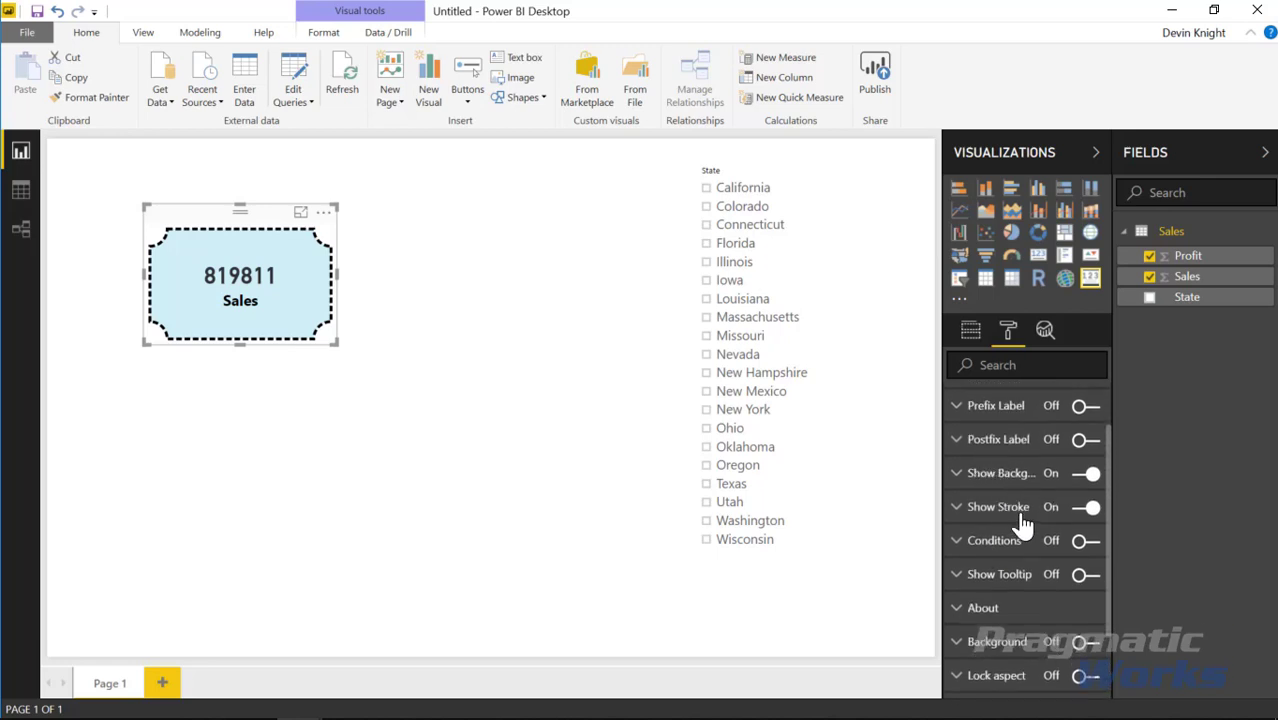
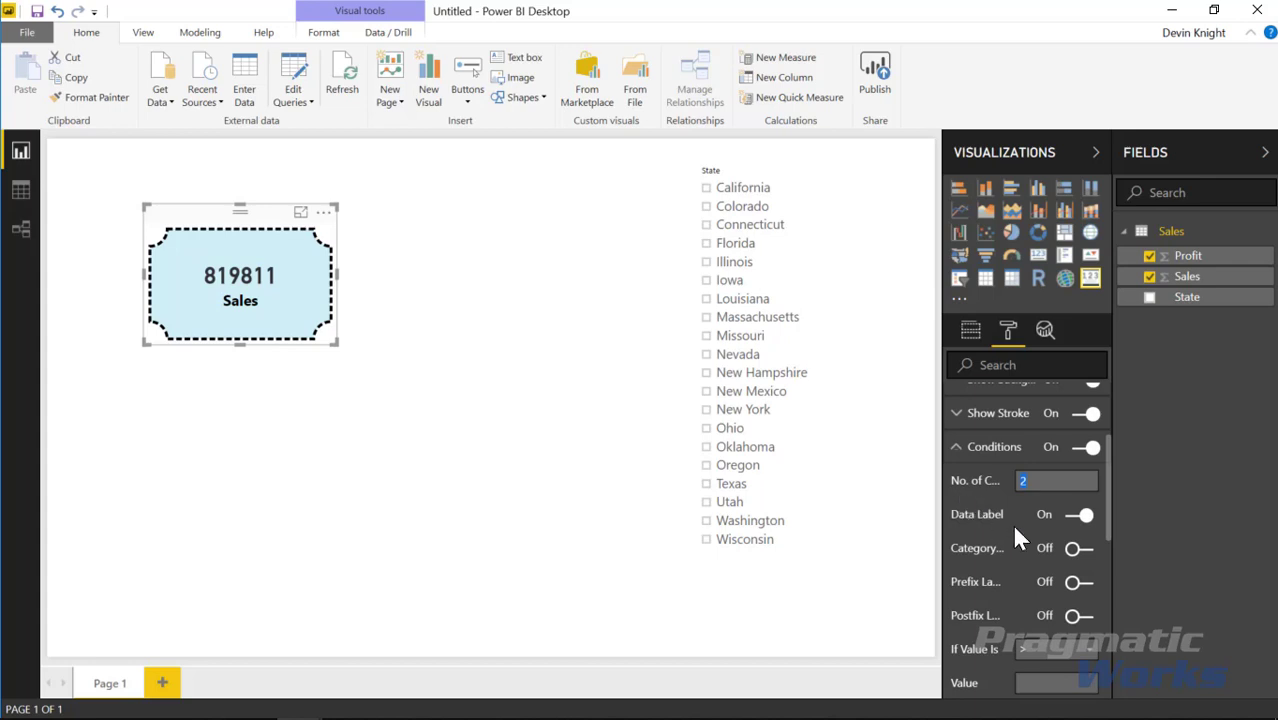
{"action": "type", "text": "3"}
{"action": "scroll", "coordinate": [1029, 487], "scroll_direction": "down", "scroll_amount": 3}
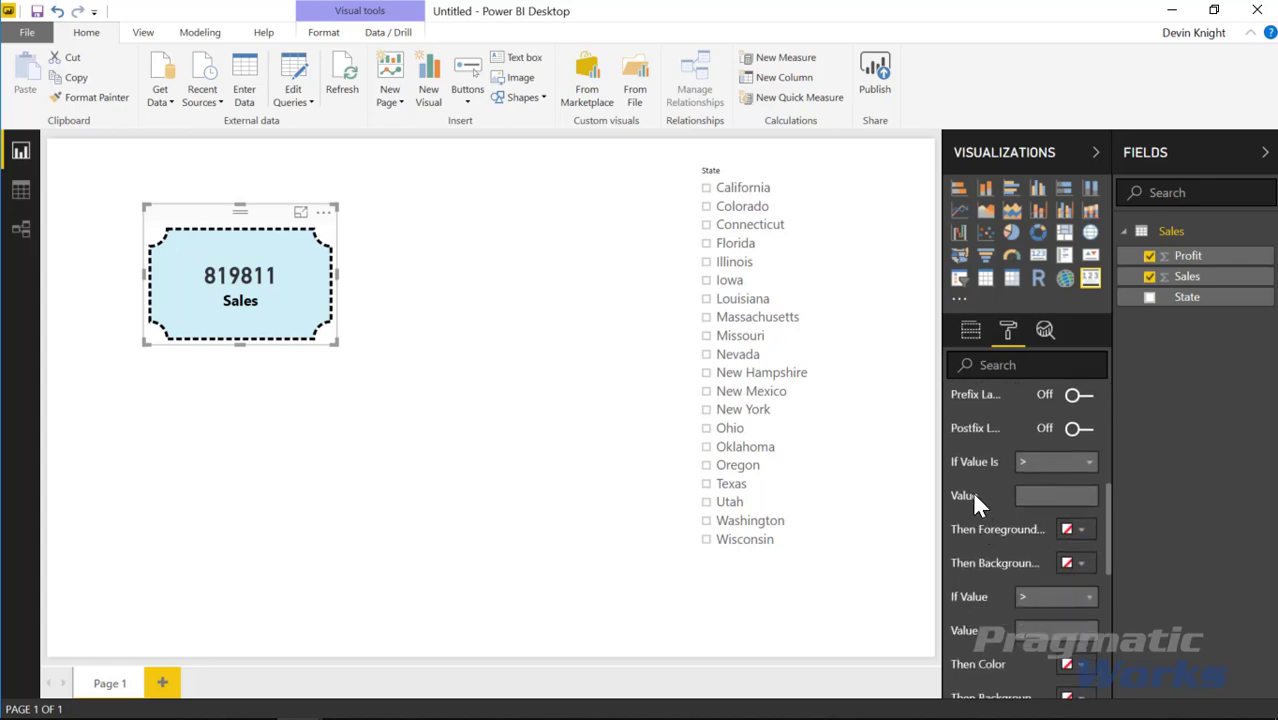
{"action": "scroll", "coordinate": [991, 481], "scroll_direction": "down", "scroll_amount": 2}
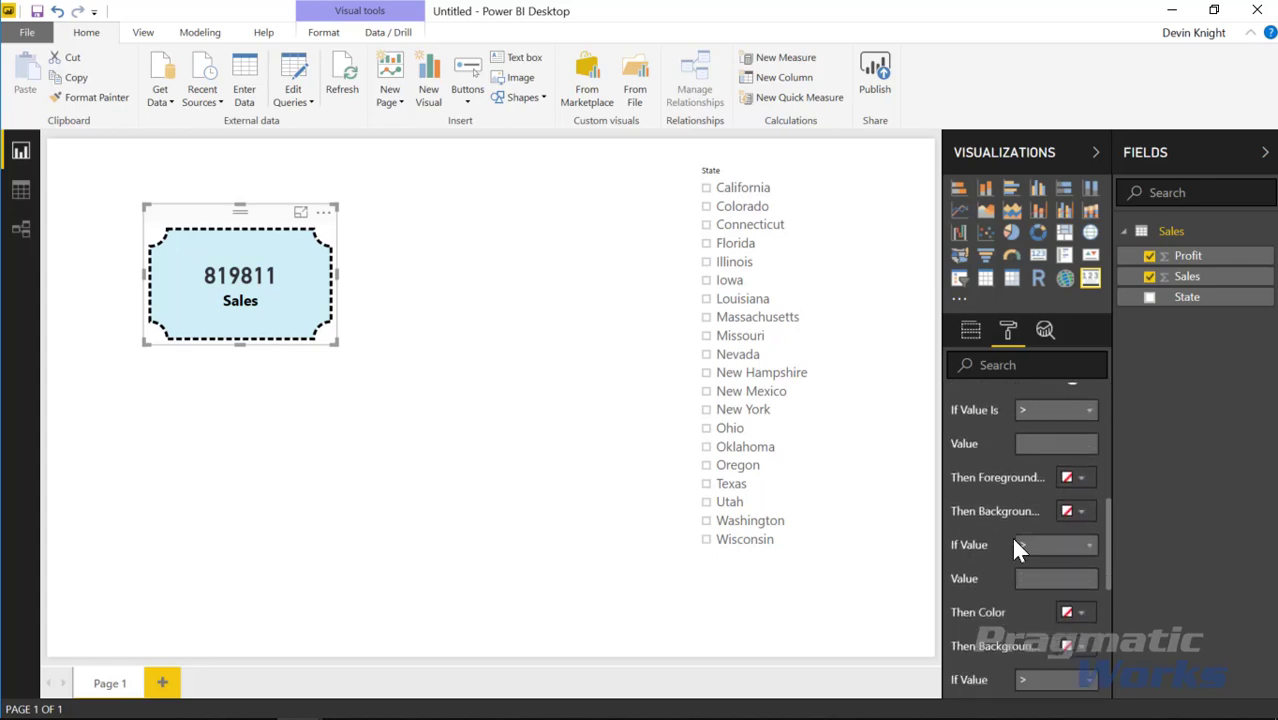
{"action": "scroll", "coordinate": [1005, 537], "scroll_direction": "up", "scroll_amount": 2}
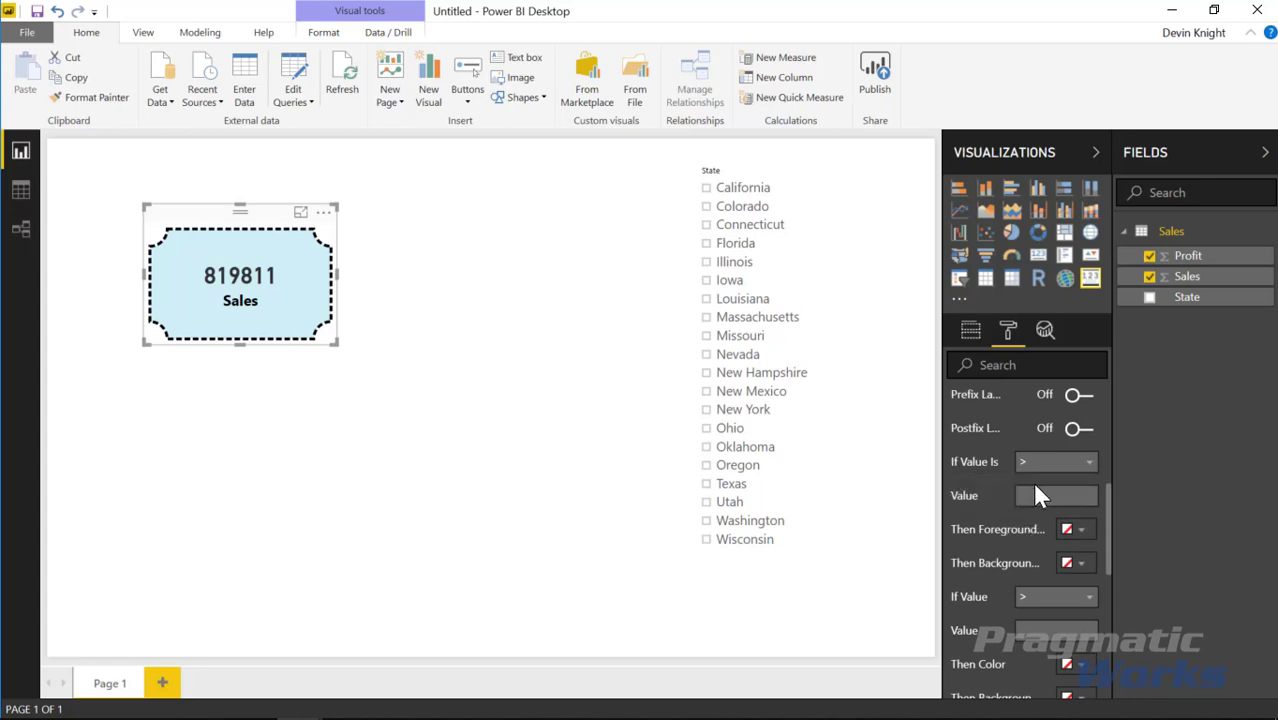
Step: Check which field is assigned as the card's condition field
{"action": "left_click", "coordinate": [1040, 491]}
{"action": "left_click", "coordinate": [969, 330]}
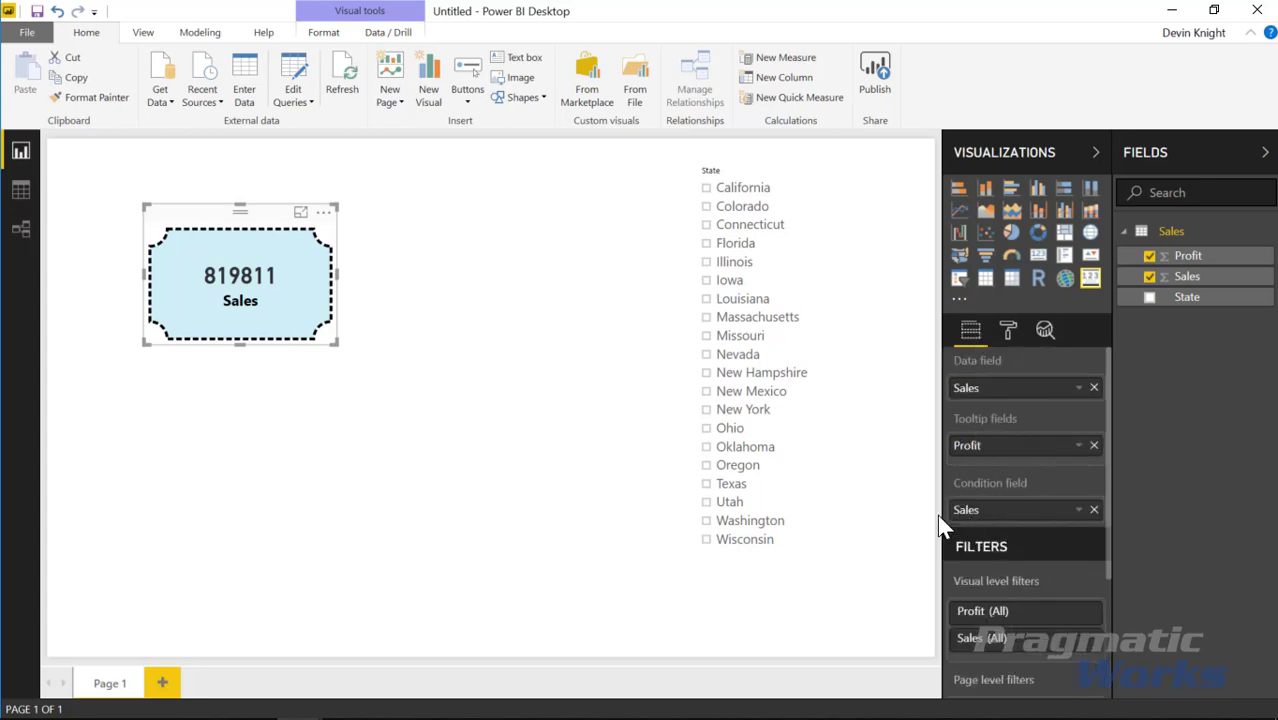
{"action": "left_click", "coordinate": [1007, 330]}
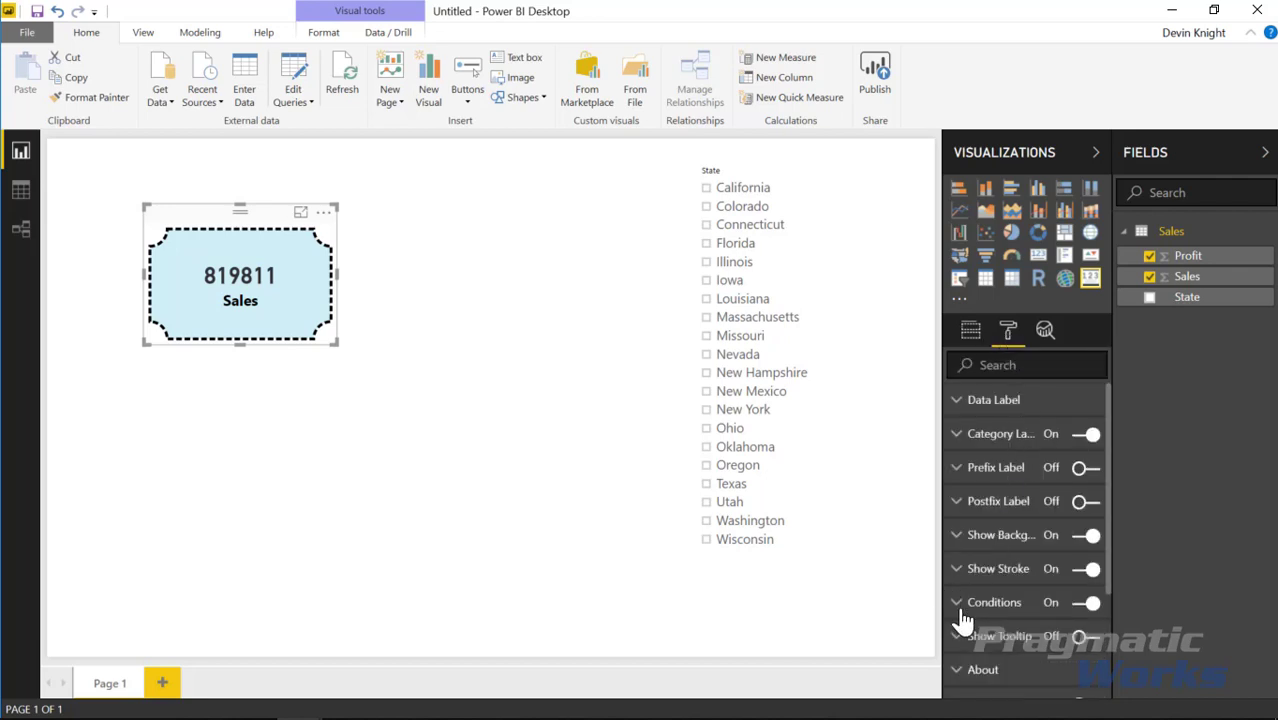
Step: Set the first condition to give the data label a bright green foreground when the value is greater than 45000
{"action": "left_click", "coordinate": [956, 601]}
{"action": "scroll", "coordinate": [988, 604], "scroll_direction": "down", "scroll_amount": 3}
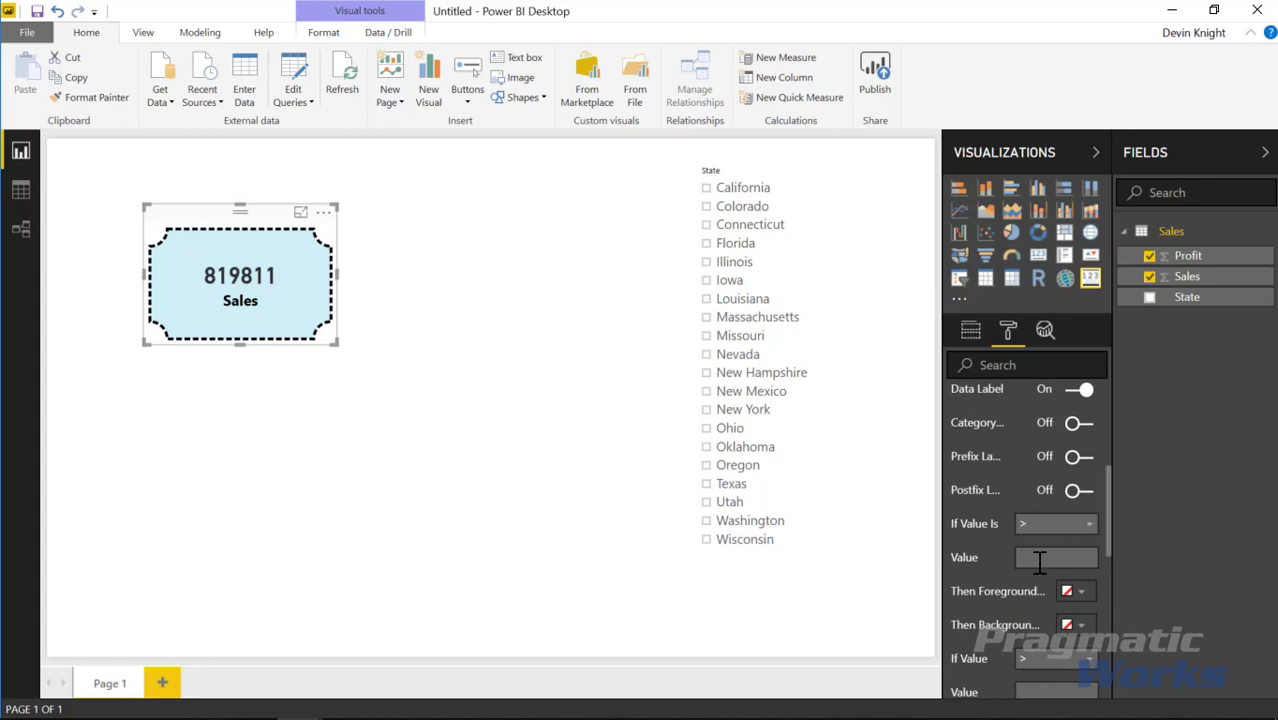
{"action": "left_click", "coordinate": [1038, 563]}
{"action": "type", "text": "45000"}
{"action": "left_click", "coordinate": [1073, 594]}
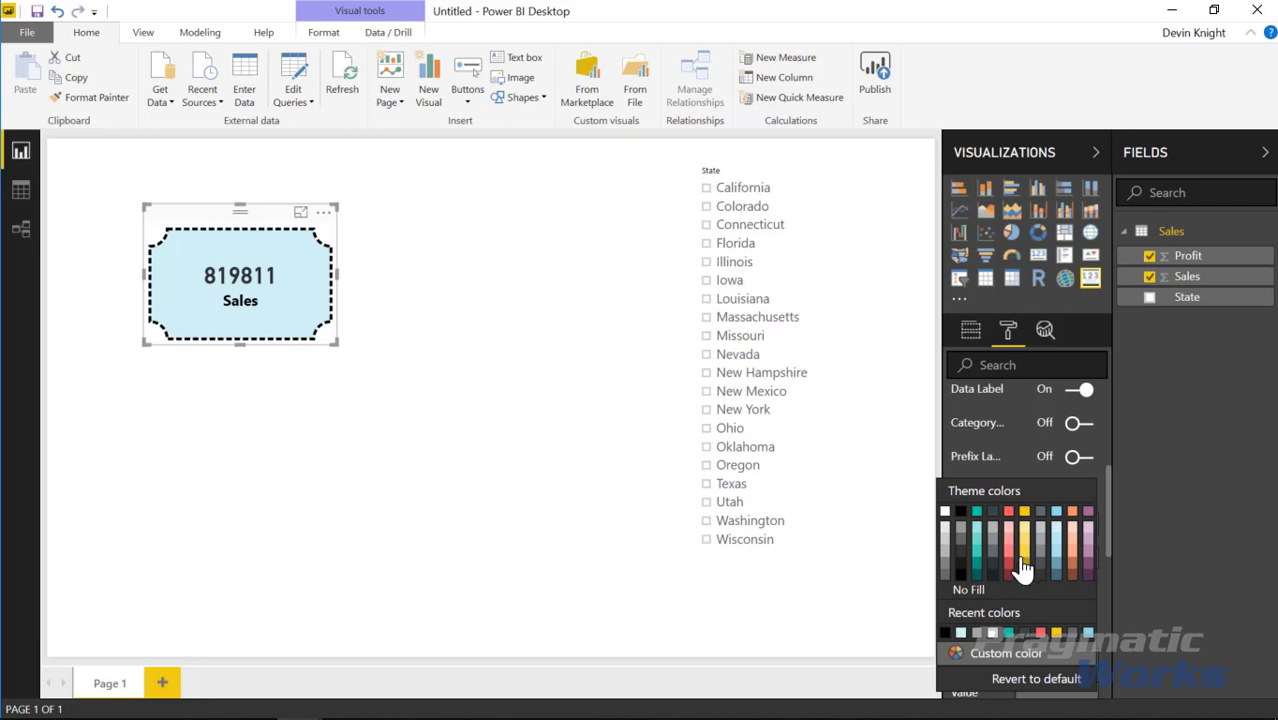
{"action": "left_click", "coordinate": [971, 654]}
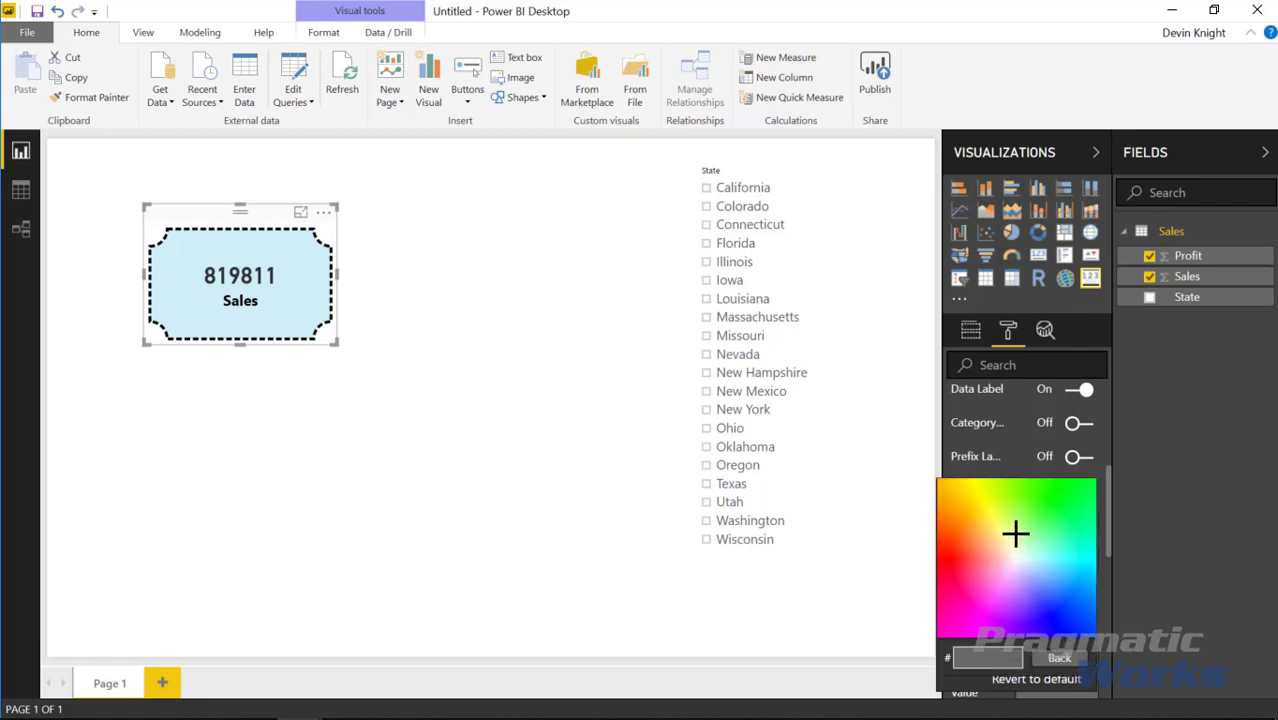
{"action": "left_click", "coordinate": [1084, 486]}
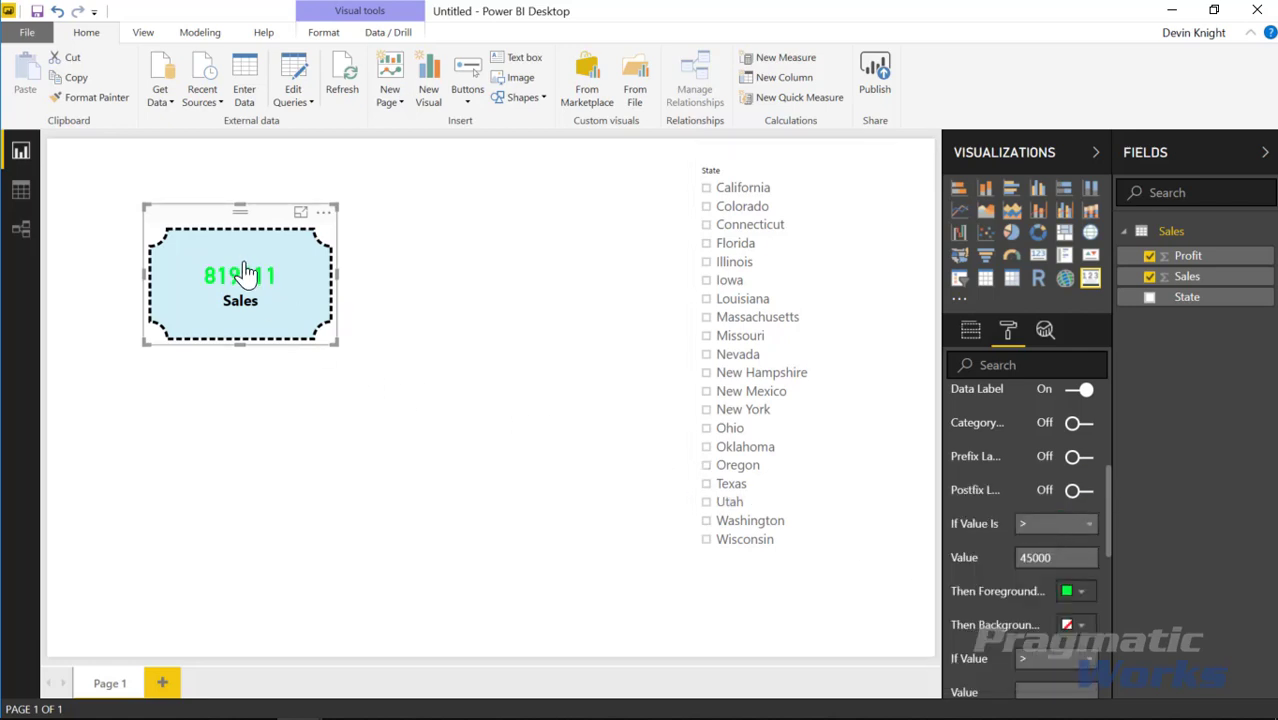
Step: Set the second condition to color the data label bright yellow when the value is greater than 30000
{"action": "scroll", "coordinate": [1020, 630], "scroll_direction": "down", "scroll_amount": 3}
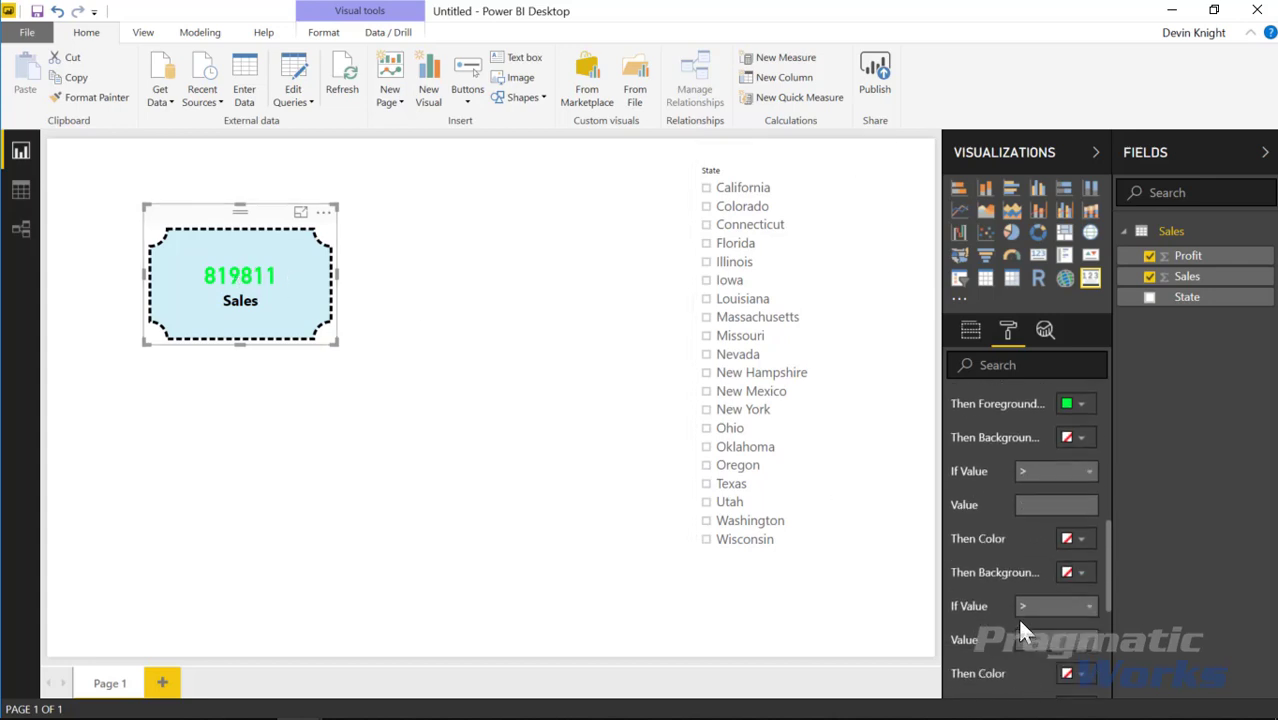
{"action": "left_click", "coordinate": [1021, 507]}
{"action": "left_click", "coordinate": [1082, 542]}
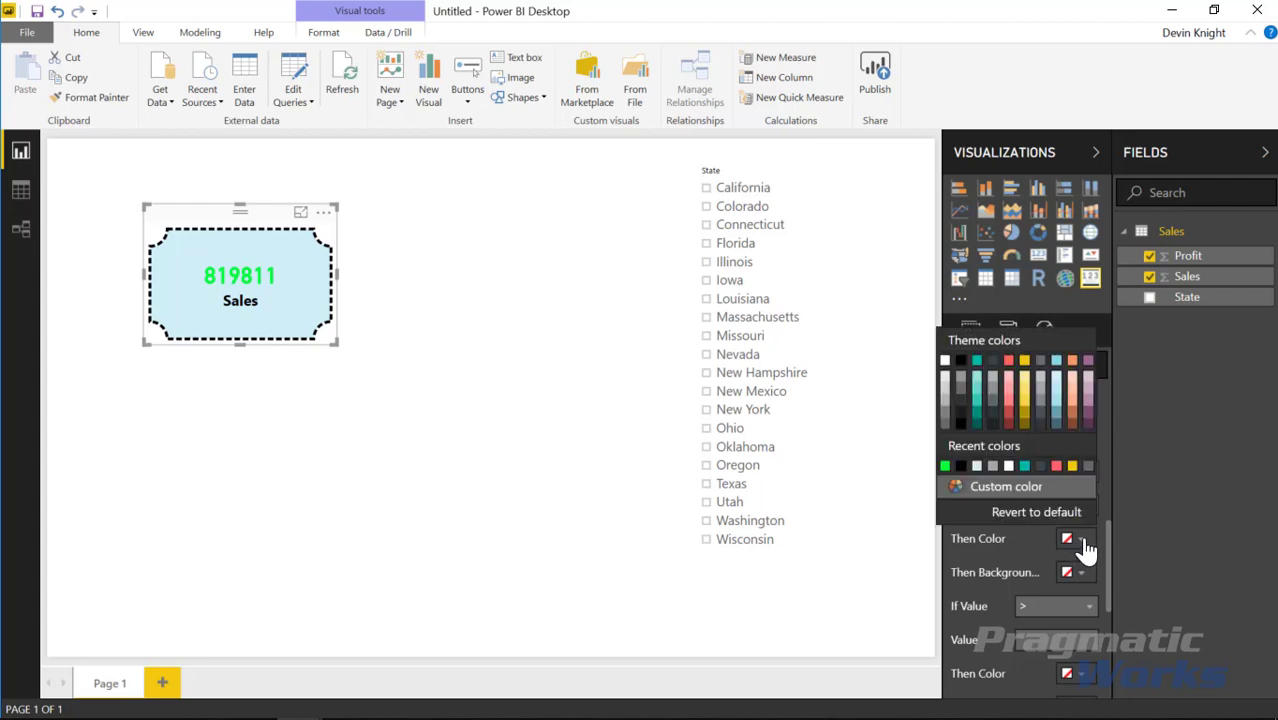
{"action": "left_click", "coordinate": [1024, 390]}
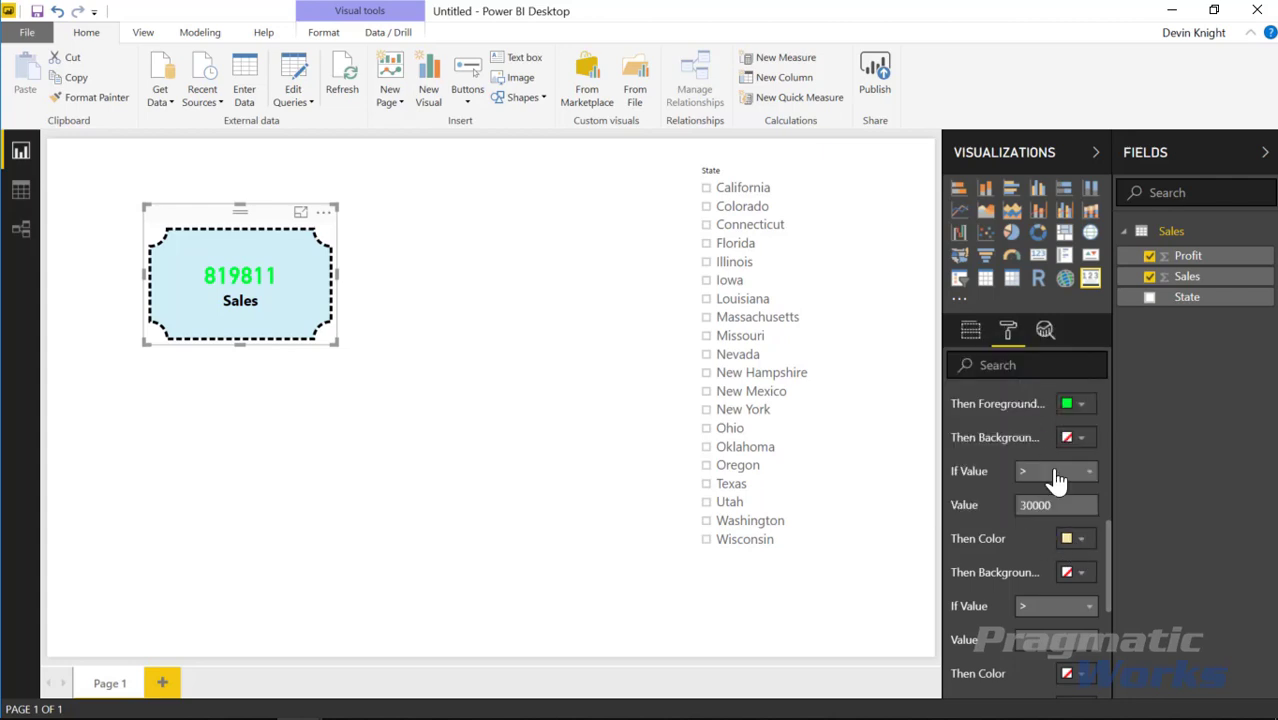
{"action": "left_click", "coordinate": [1082, 542]}
{"action": "left_click", "coordinate": [1003, 489]}
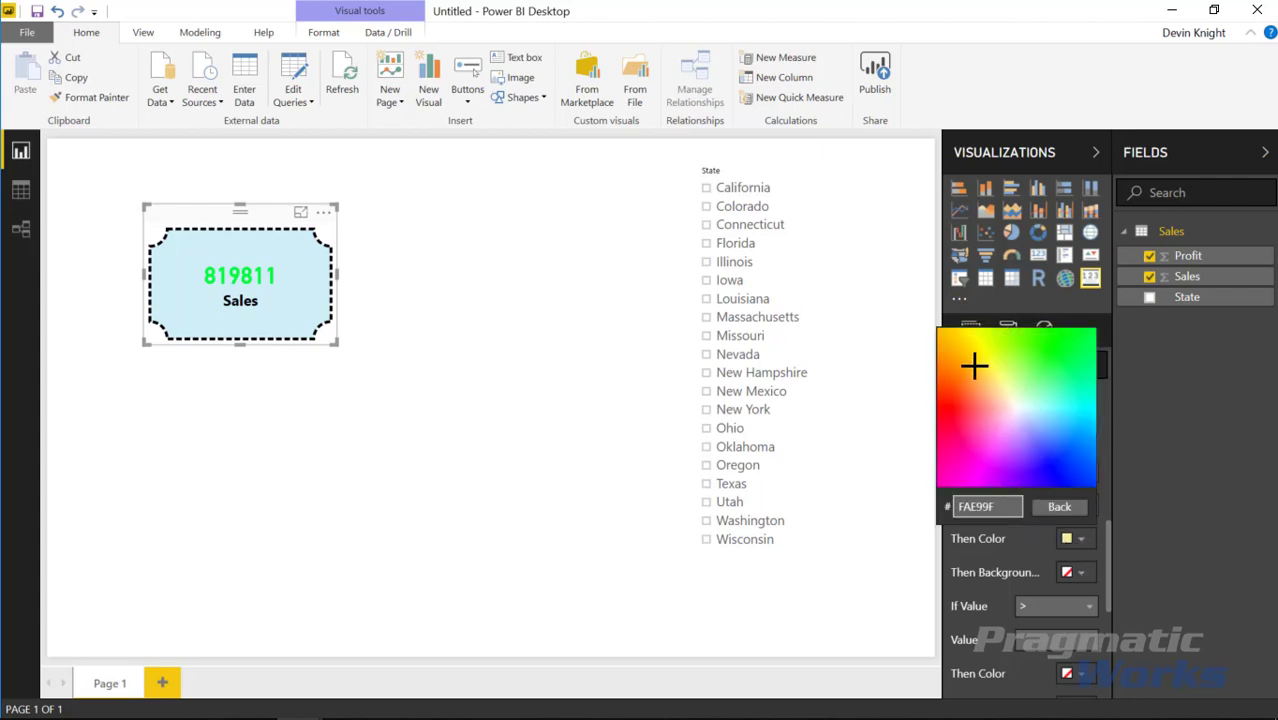
{"action": "left_click", "coordinate": [976, 338]}
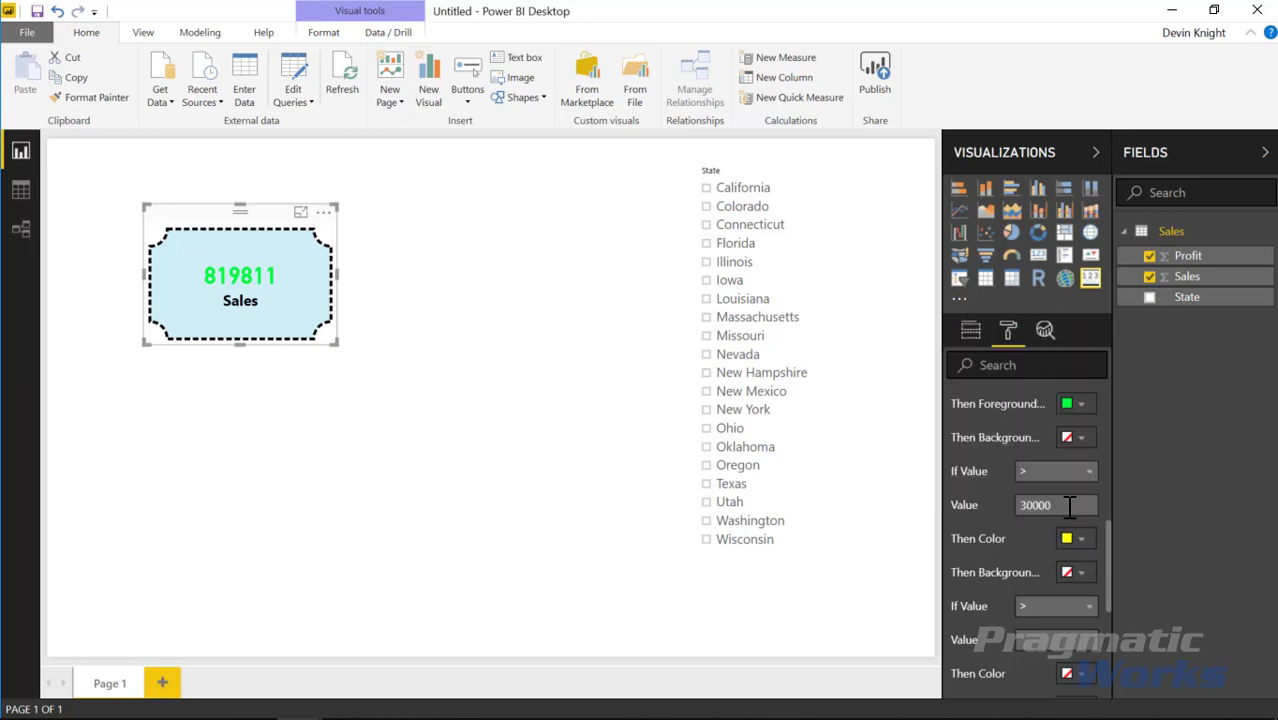
Step: Set the third condition to color the data label red when the value is less than or equal to 30000
{"action": "scroll", "coordinate": [1022, 584], "scroll_direction": "down", "scroll_amount": 2}
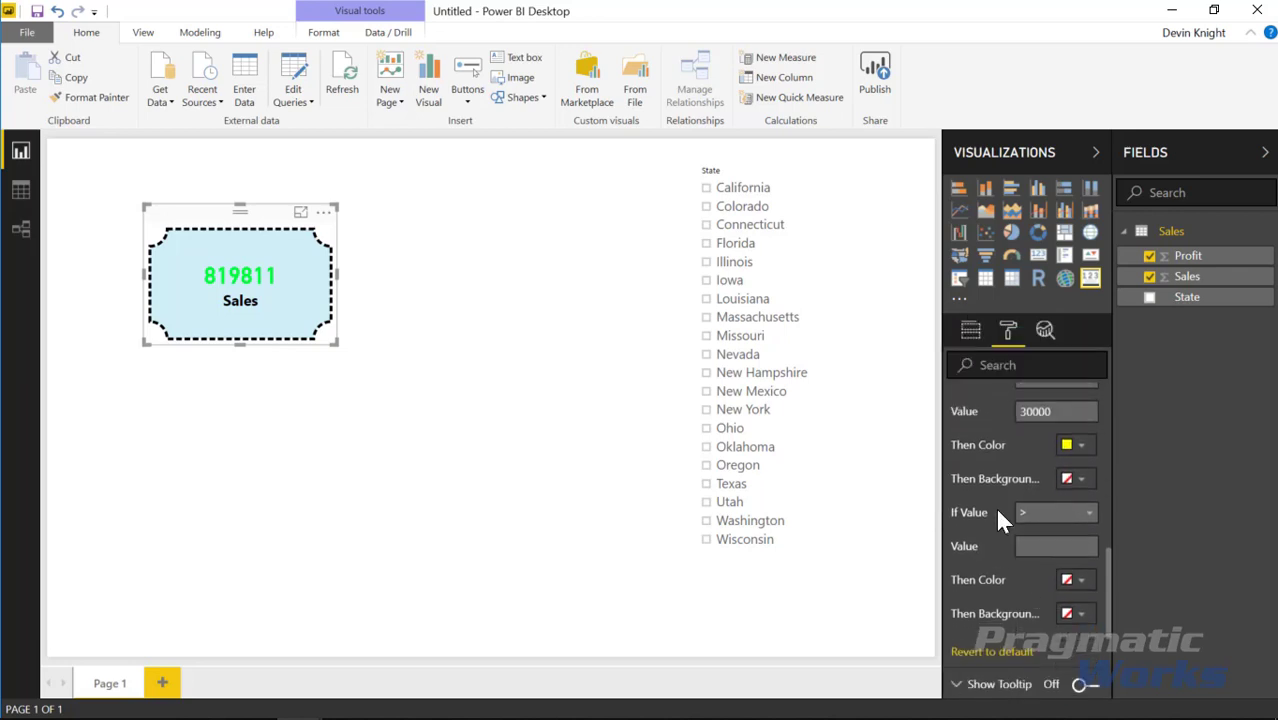
{"action": "left_click", "coordinate": [1079, 520]}
{"action": "left_click", "coordinate": [1054, 620]}
{"action": "left_click", "coordinate": [1035, 549]}
{"action": "type", "text": "30000"}
{"action": "left_click", "coordinate": [1070, 579]}
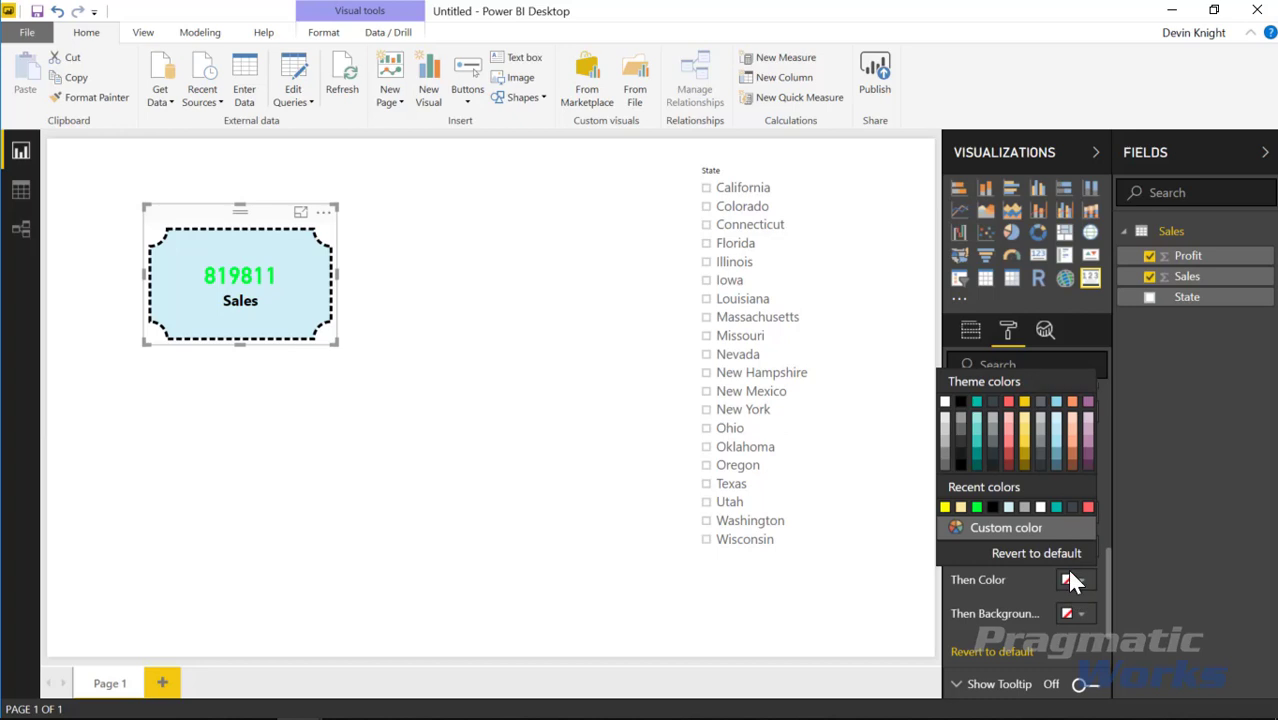
{"action": "left_click", "coordinate": [1088, 507]}
{"action": "scroll", "coordinate": [1060, 560], "scroll_direction": "down", "scroll_amount": 2}
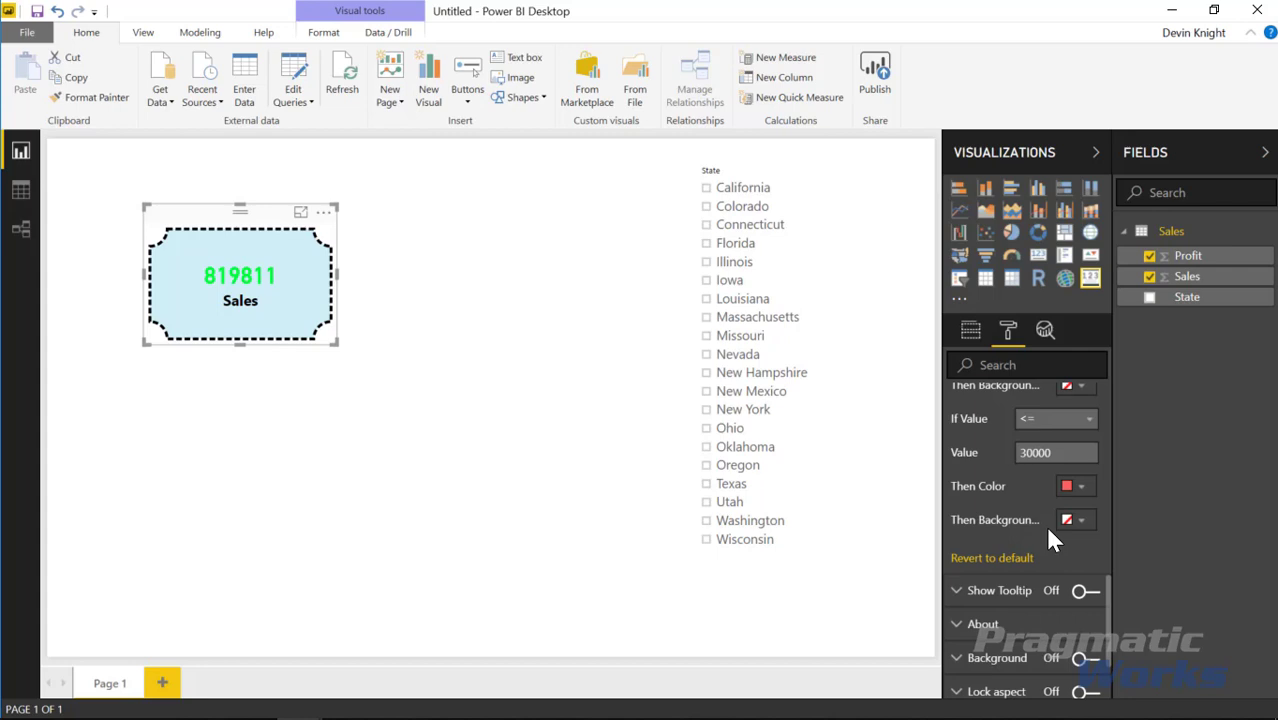
Step: Test the card's conditional colors by filtering through different states in the State slicer, ending on Missouri
{"action": "left_click", "coordinate": [709, 229]}
{"action": "left_click", "coordinate": [707, 244]}
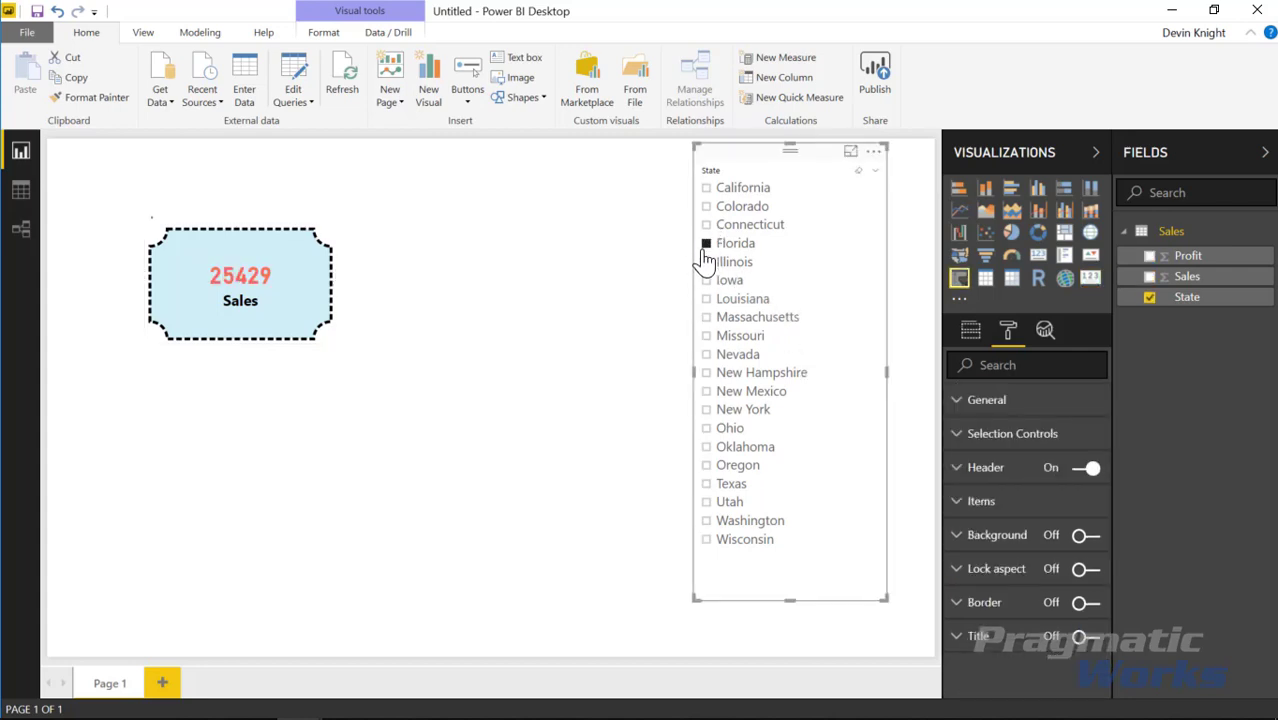
{"action": "left_click", "coordinate": [706, 263]}
{"action": "left_click", "coordinate": [707, 281]}
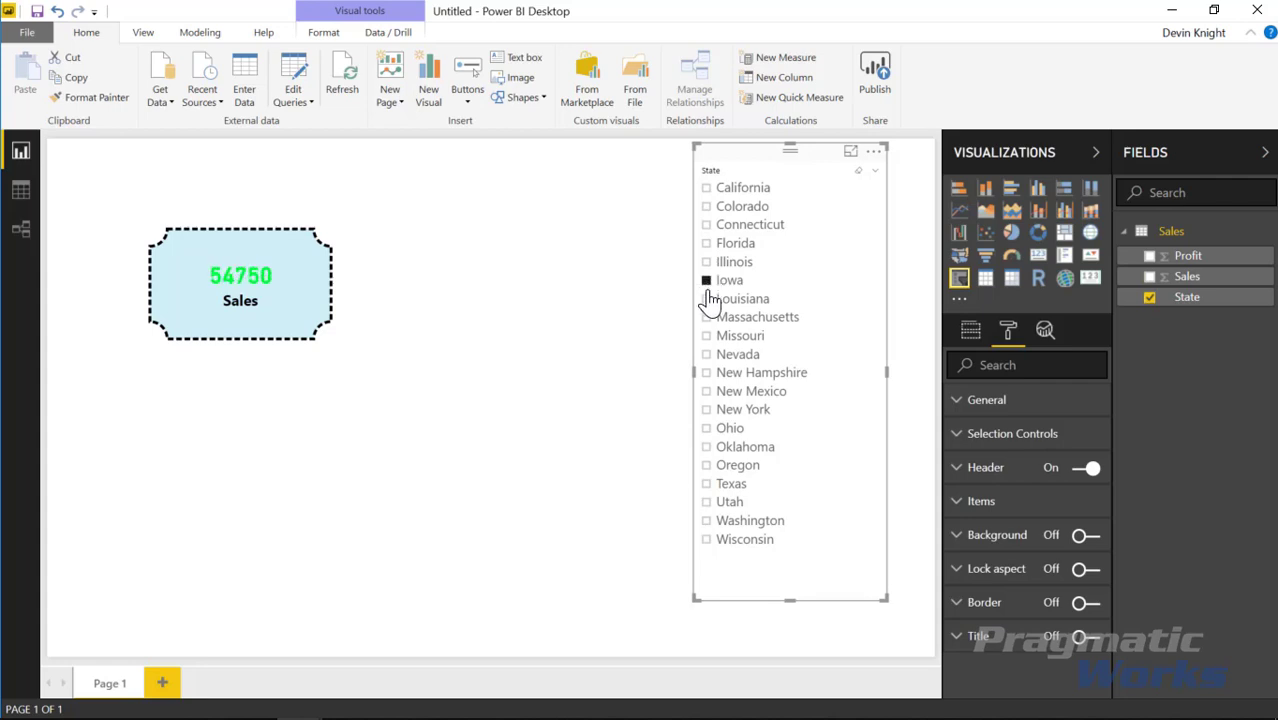
{"action": "left_click", "coordinate": [706, 299]}
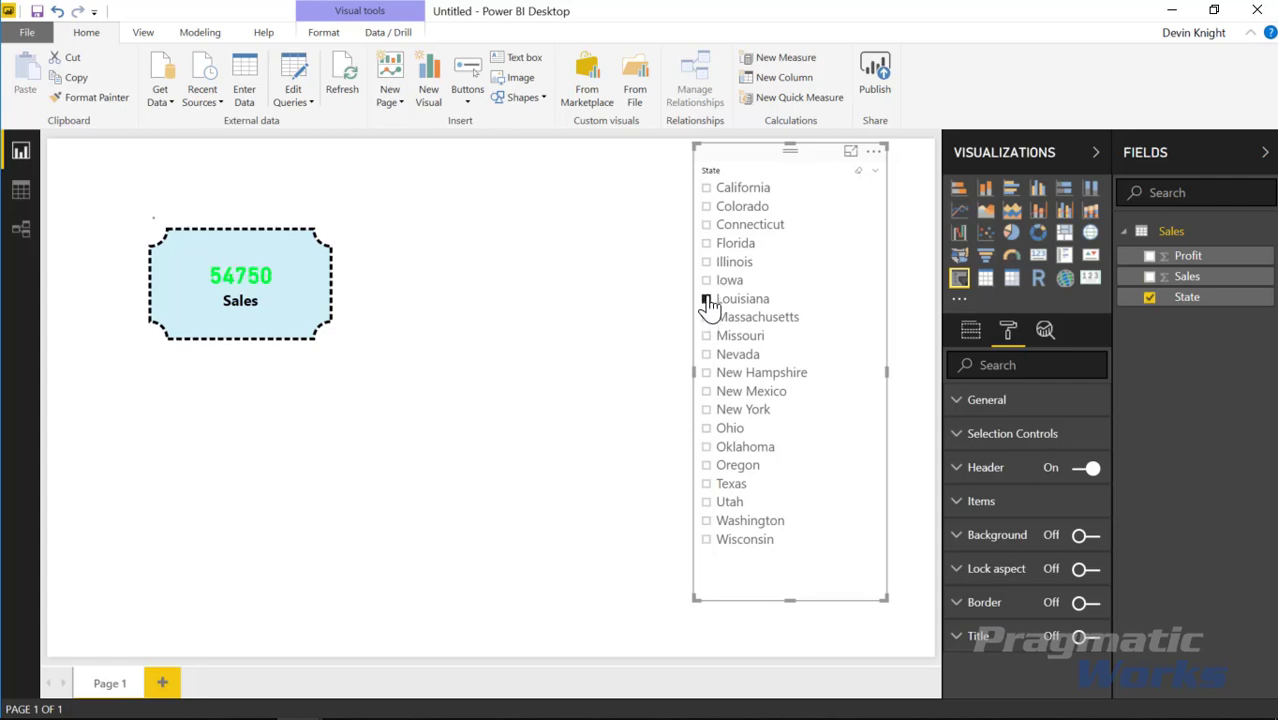
{"action": "left_click", "coordinate": [707, 226]}
{"action": "left_click", "coordinate": [707, 244]}
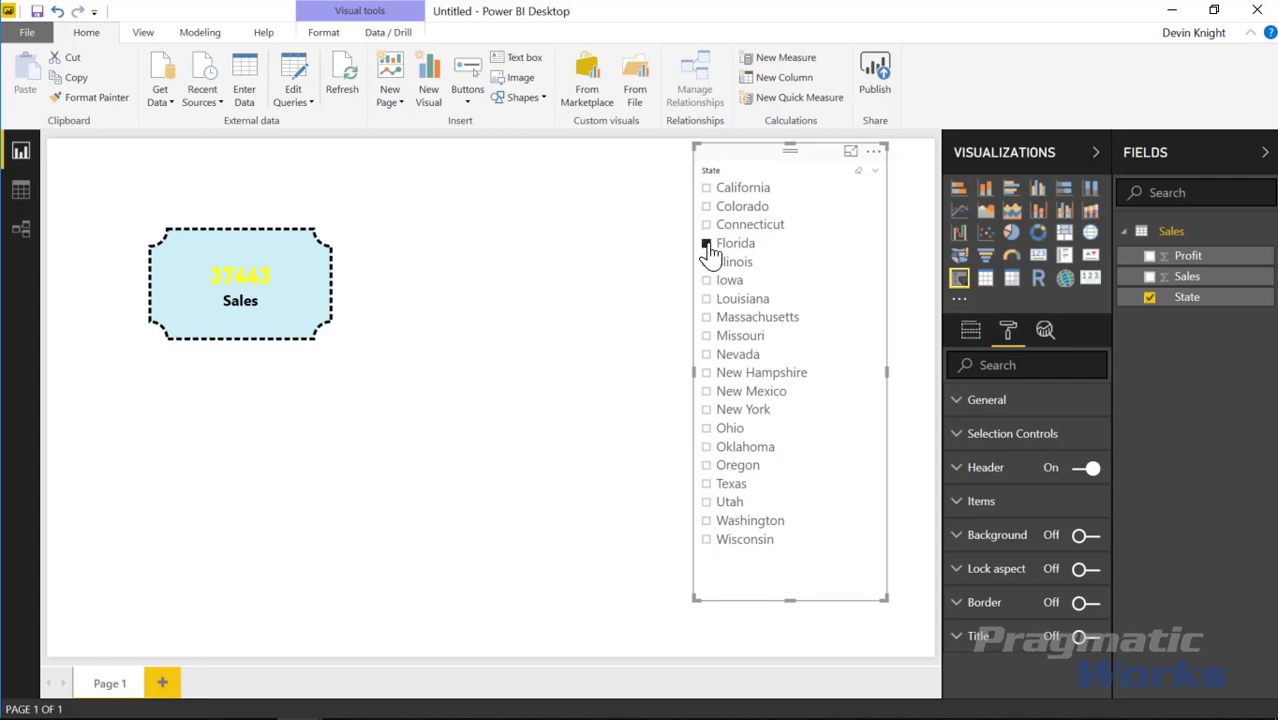
{"action": "left_click", "coordinate": [707, 262]}
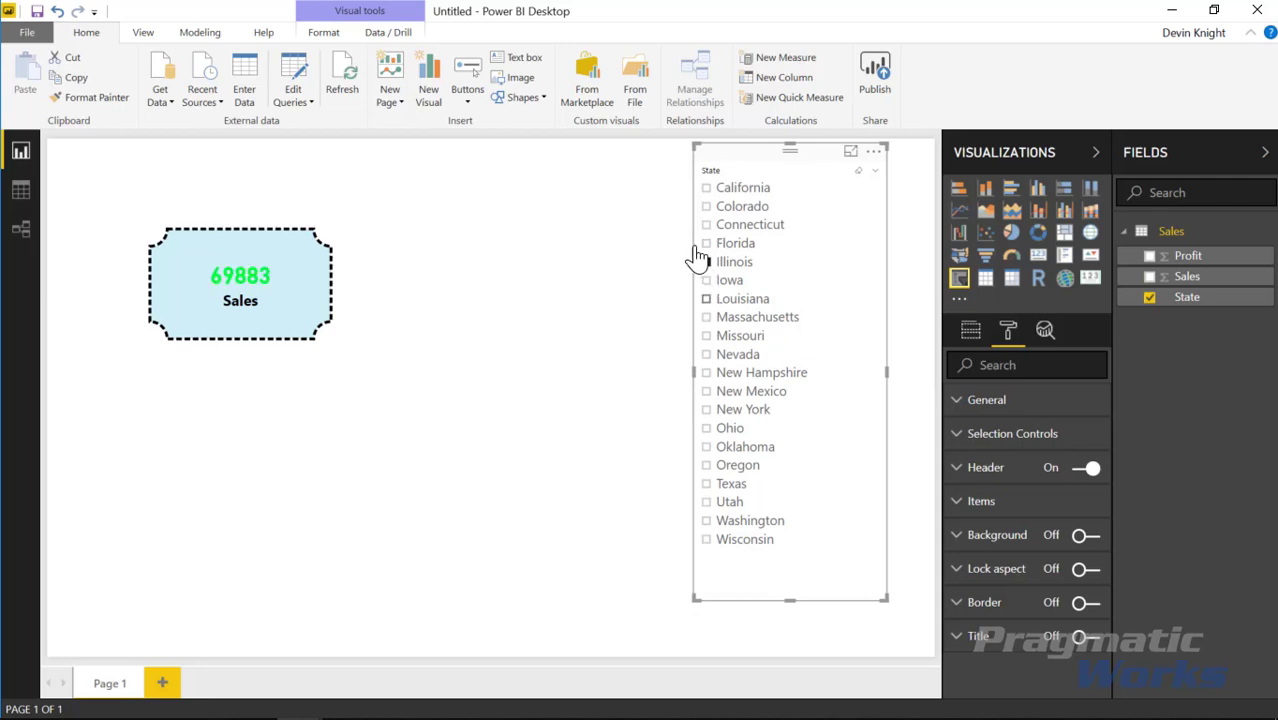
{"action": "left_click", "coordinate": [707, 188]}
{"action": "left_click", "coordinate": [707, 225]}
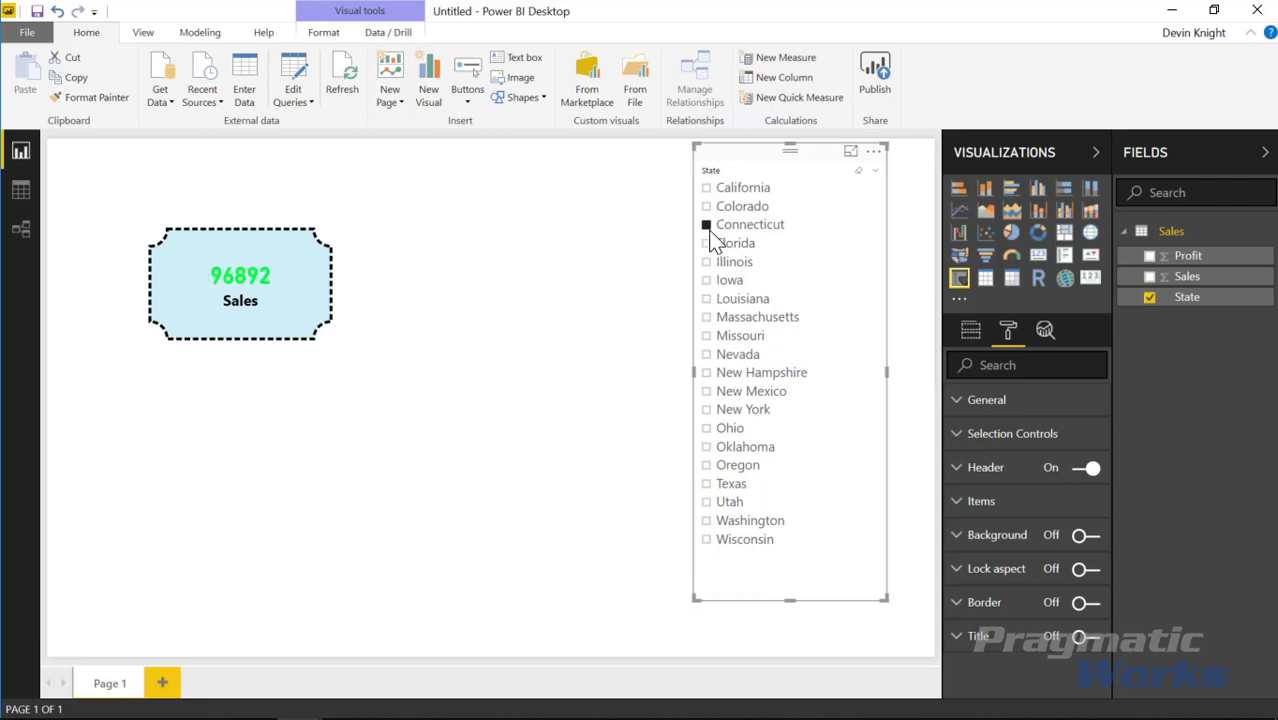
{"action": "left_click", "coordinate": [706, 262]}
{"action": "left_click", "coordinate": [707, 299]}
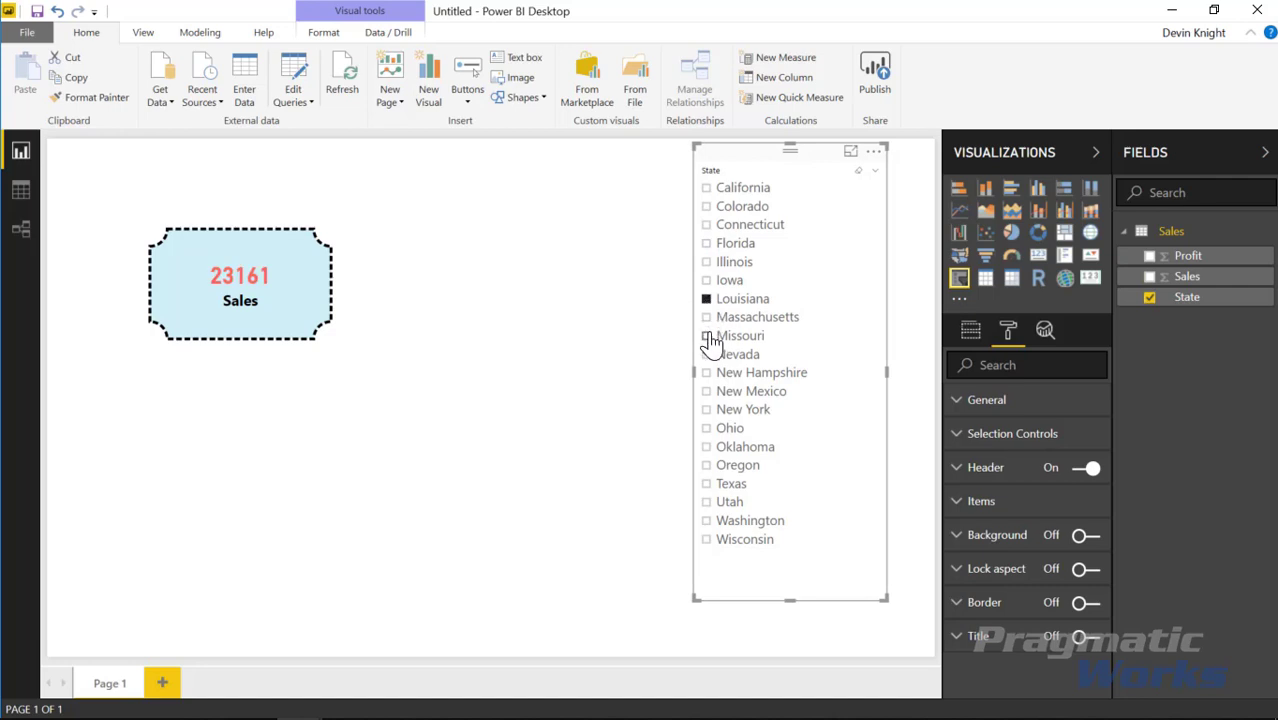
{"action": "left_click", "coordinate": [707, 336]}
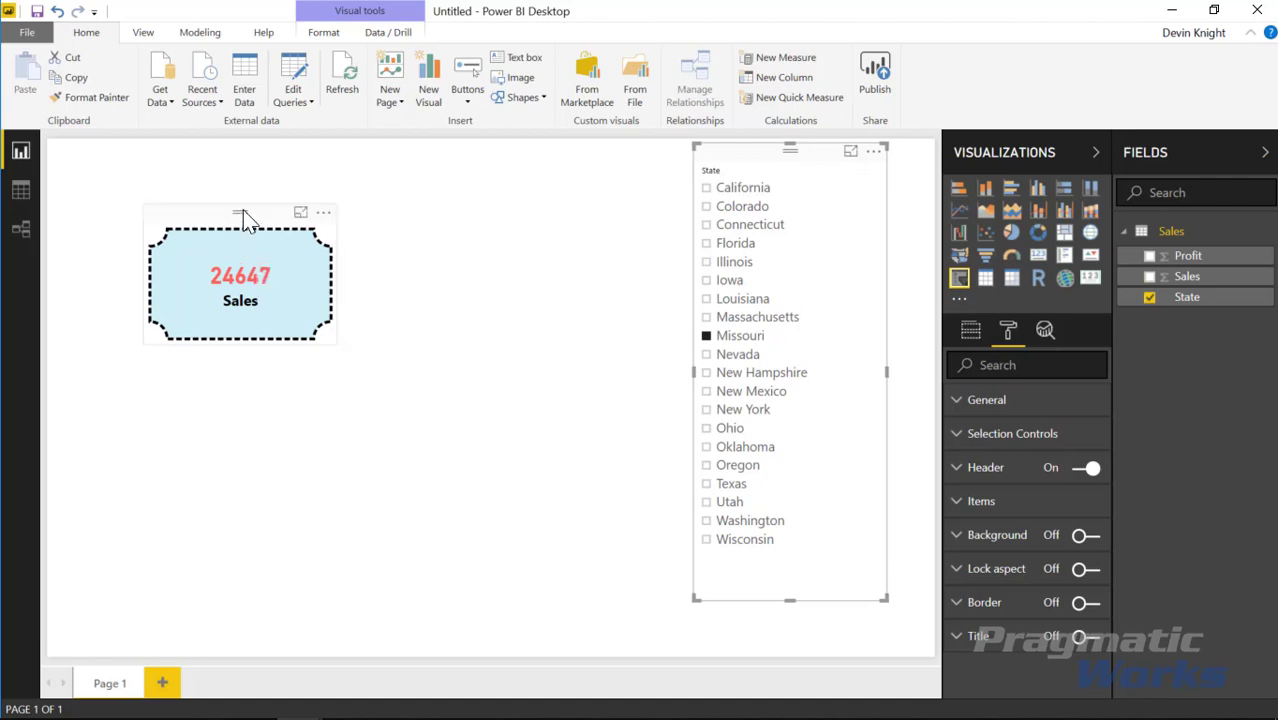
Step: Turn on Show Tooltip for the Sales card, expand its settings and preview the tooltip on the card
{"action": "left_click", "coordinate": [242, 216]}
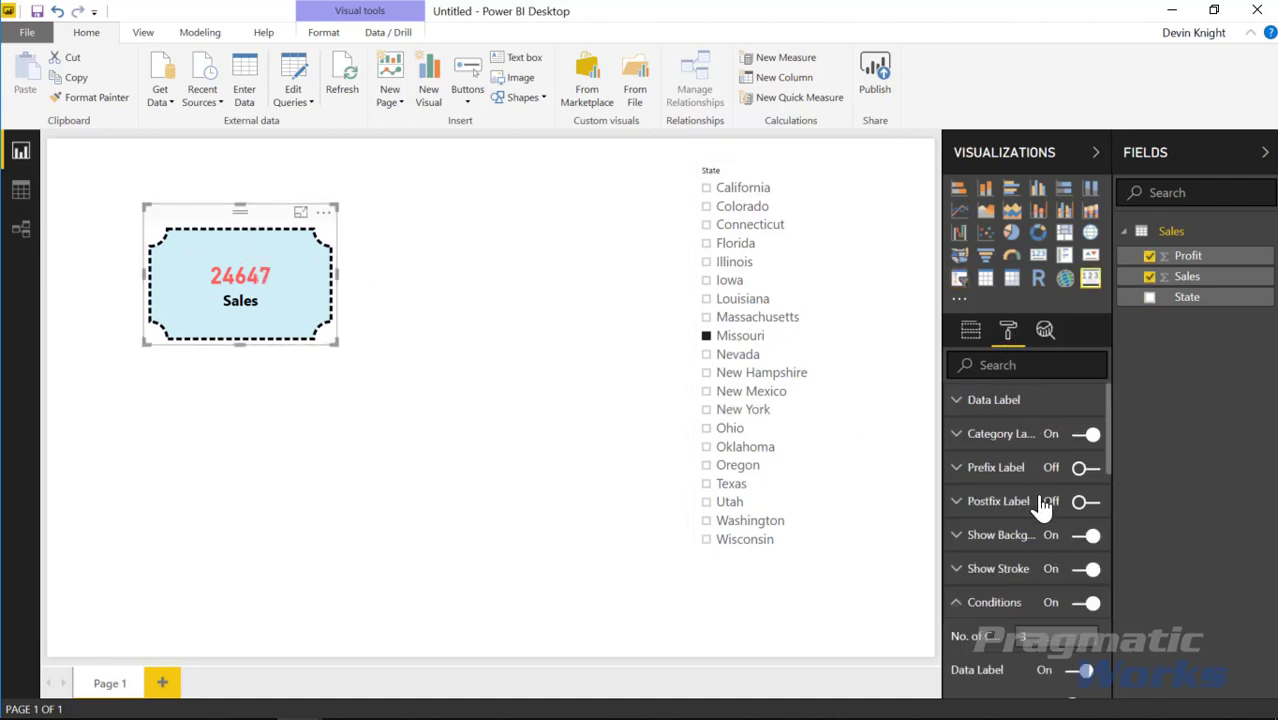
{"action": "left_click", "coordinate": [975, 605]}
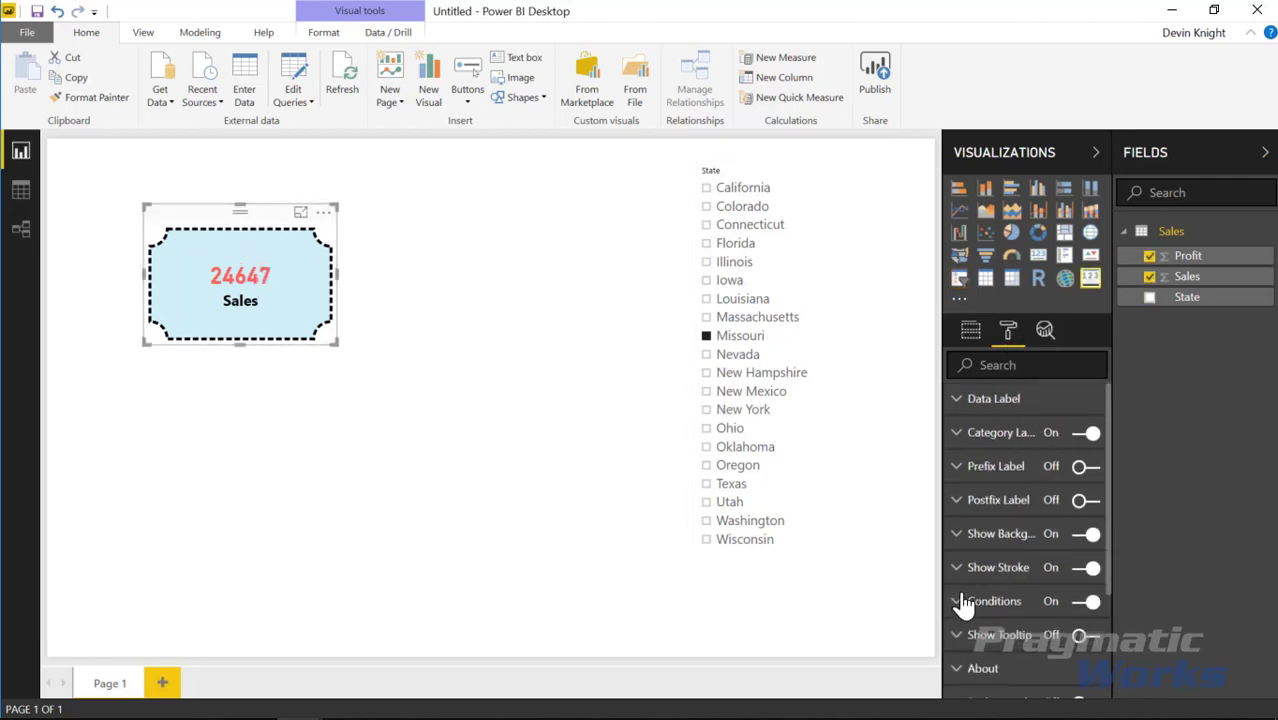
{"action": "scroll", "coordinate": [965, 595], "scroll_direction": "down", "scroll_amount": 2}
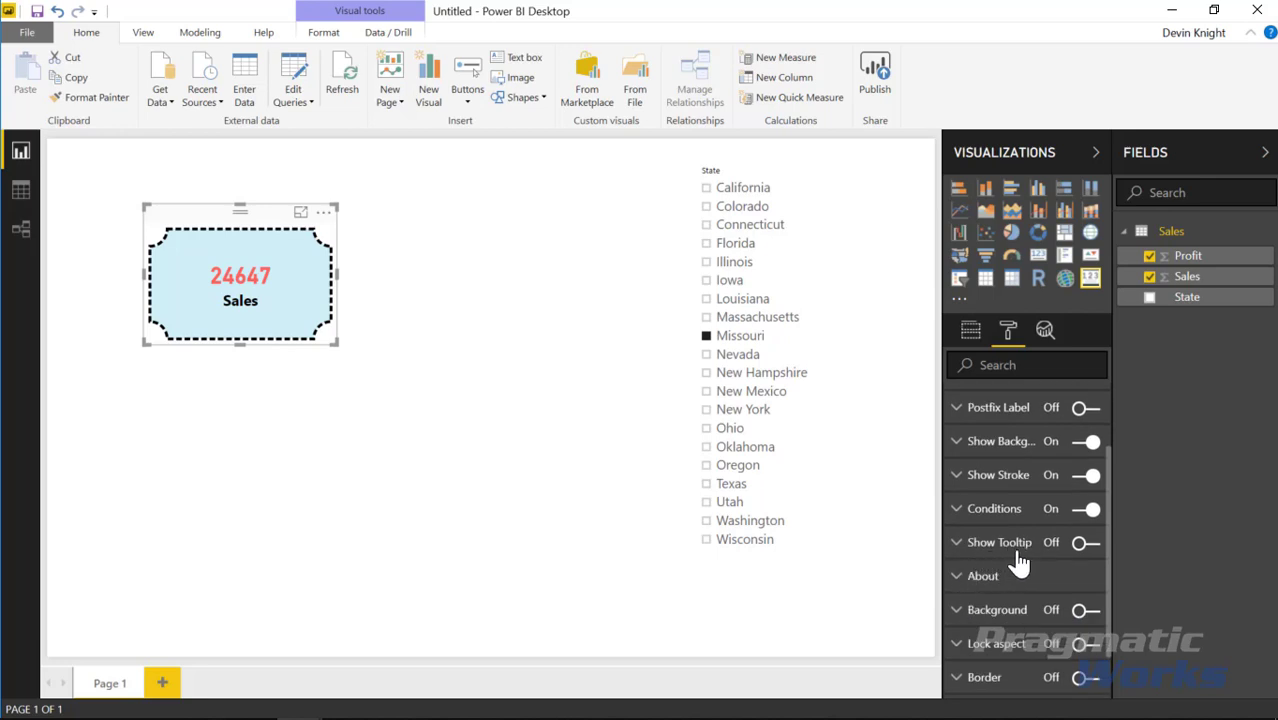
{"action": "mouse_move", "coordinate": [268, 287]}
{"action": "left_click", "coordinate": [1078, 552]}
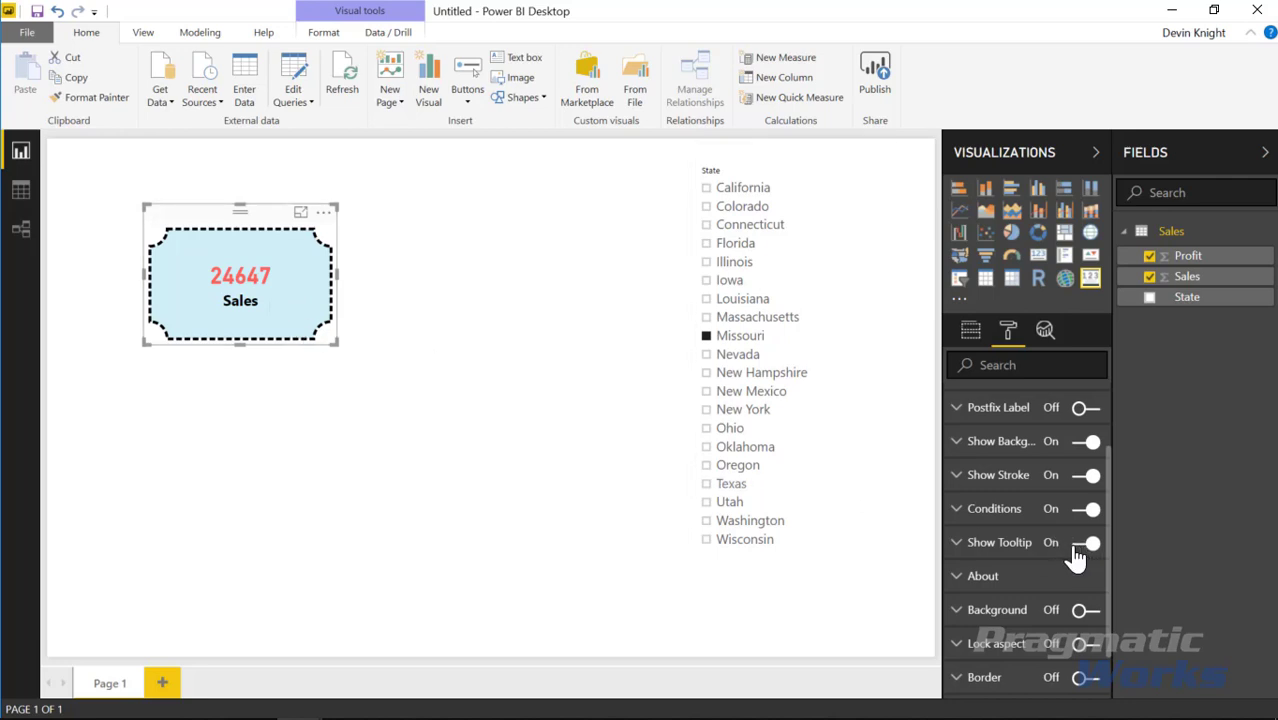
{"action": "left_click", "coordinate": [956, 541]}
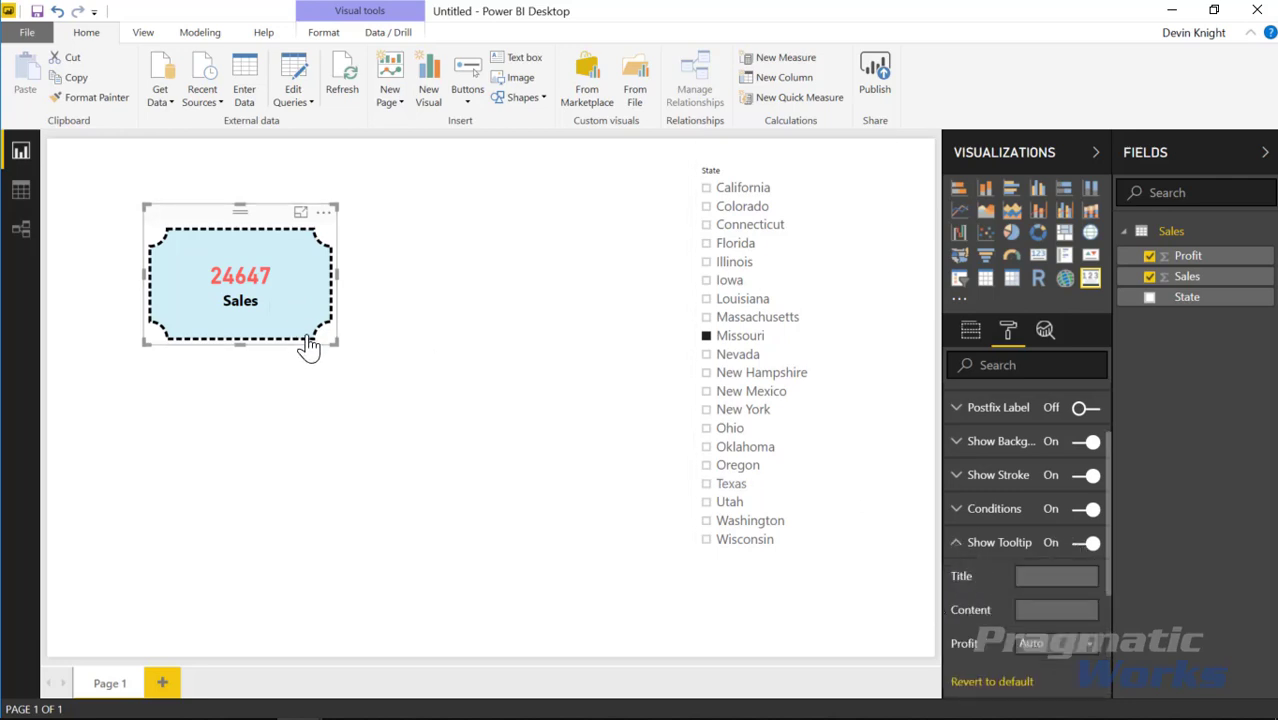
{"action": "mouse_move", "coordinate": [305, 340]}
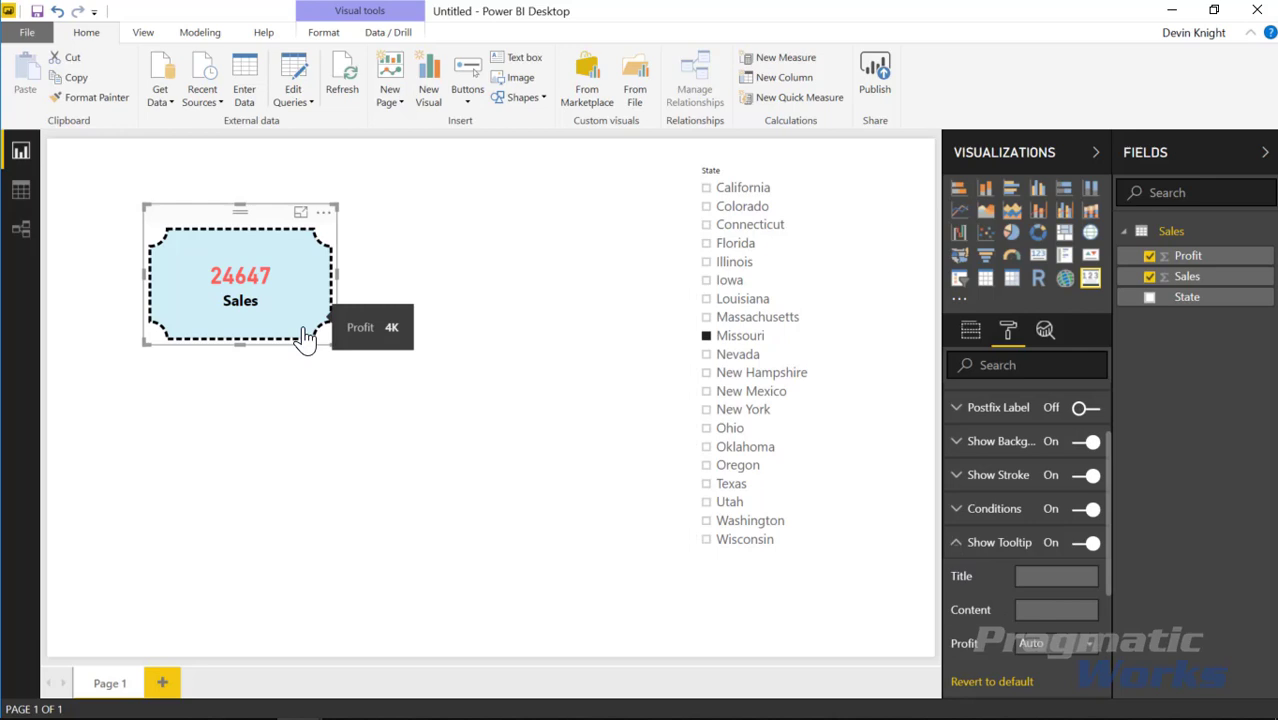
Step: Set the tooltip's Profit display units to None and preview the tooltip on the card
{"action": "left_click", "coordinate": [1088, 645]}
{"action": "left_click", "coordinate": [1035, 537]}
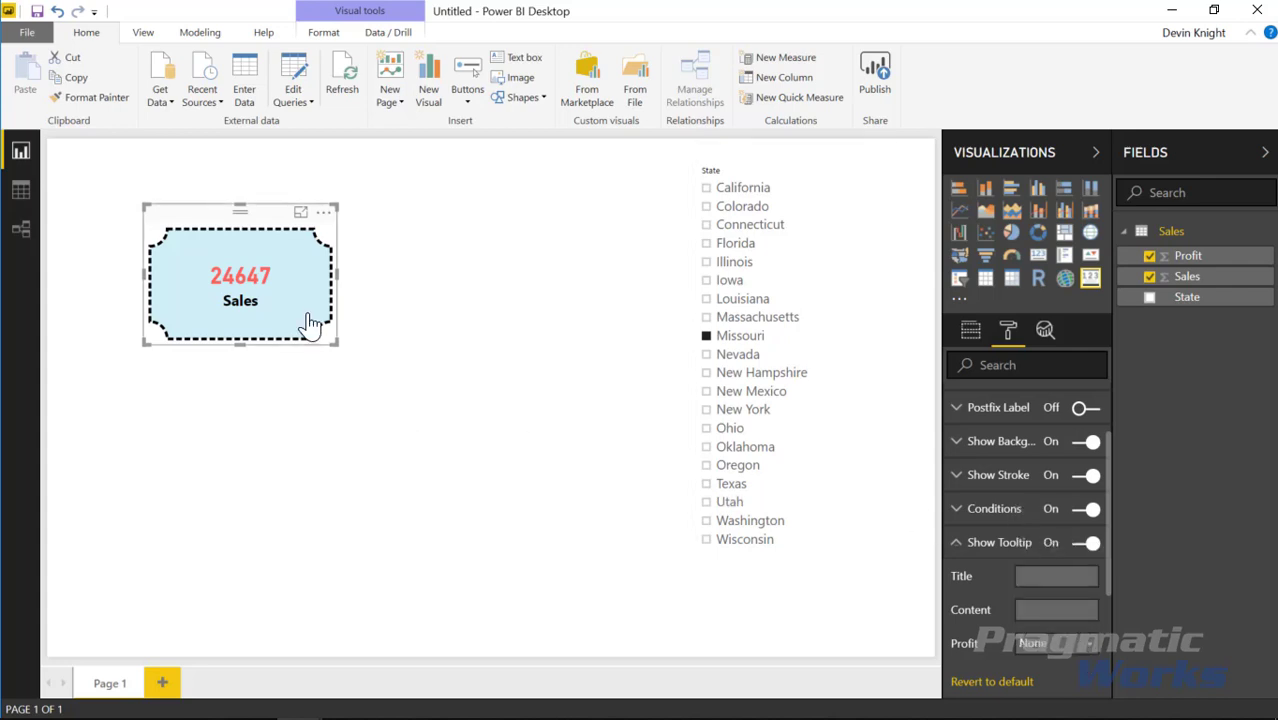
{"action": "mouse_move", "coordinate": [309, 320]}
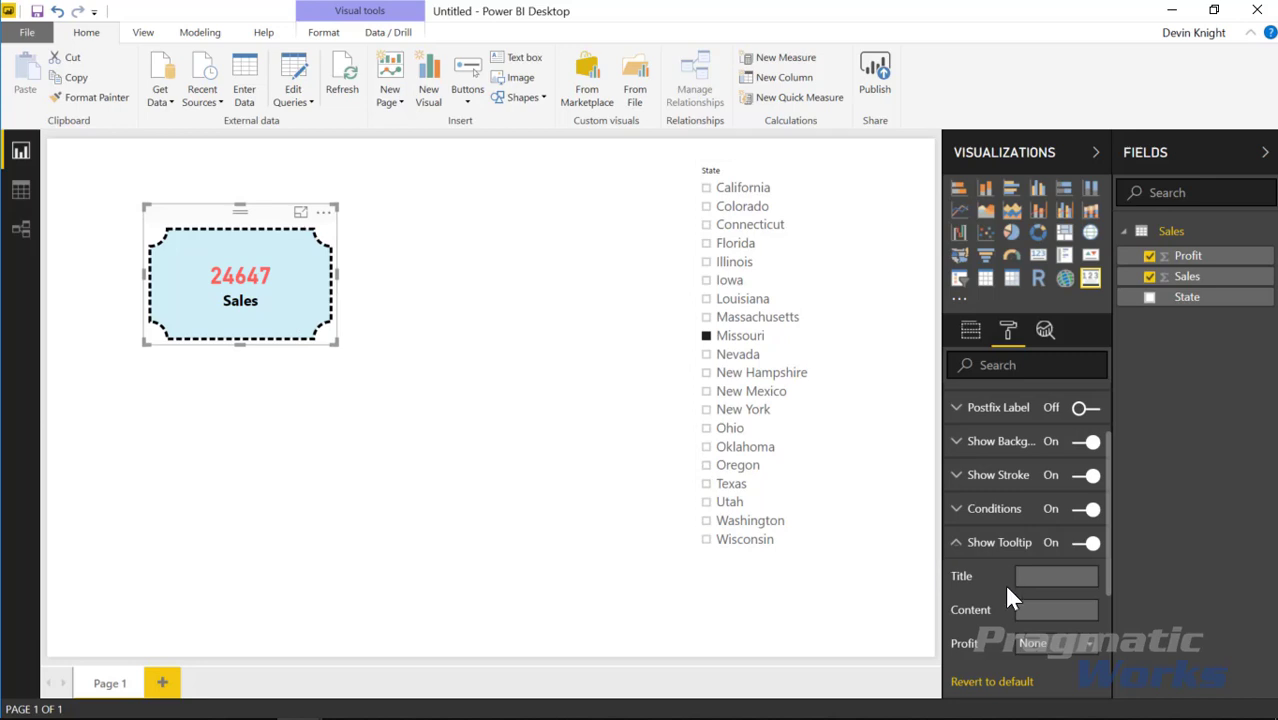
Step: Add a custom tooltip entry with the title Test and the content Value, and preview it on the card
{"action": "scroll", "coordinate": [1012, 570], "scroll_direction": "down", "scroll_amount": 2}
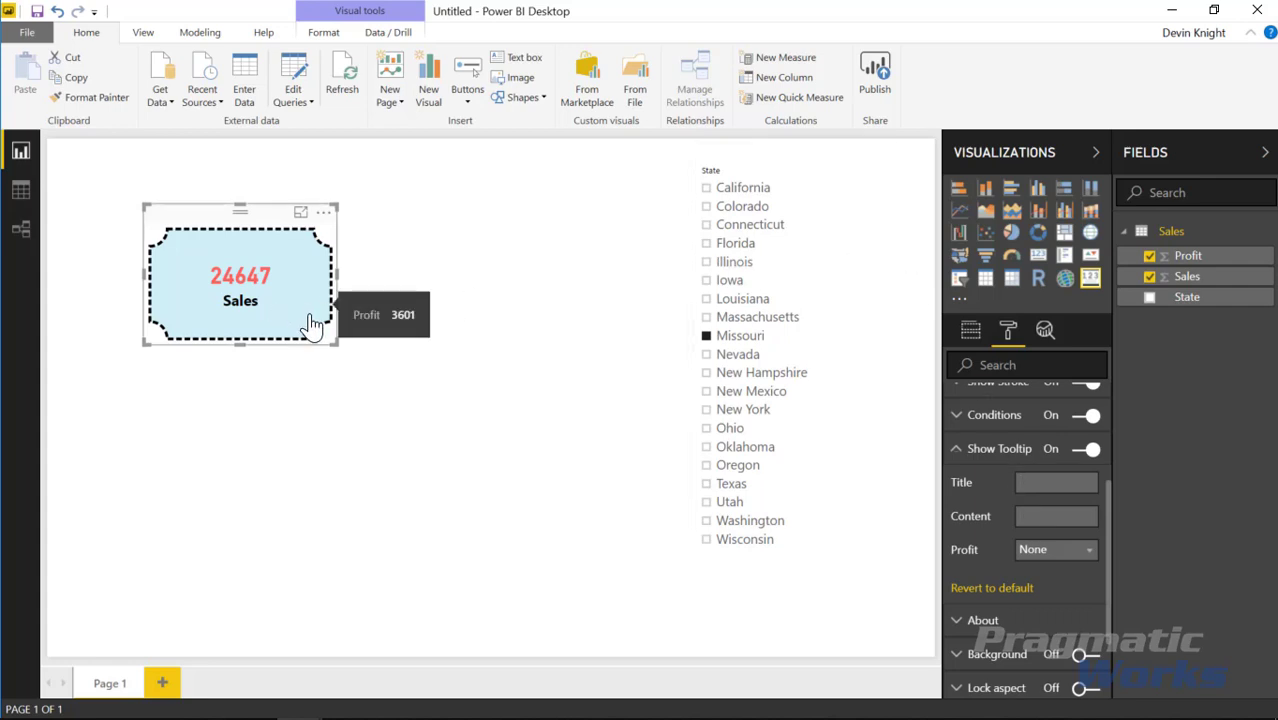
{"action": "left_click", "coordinate": [1057, 484]}
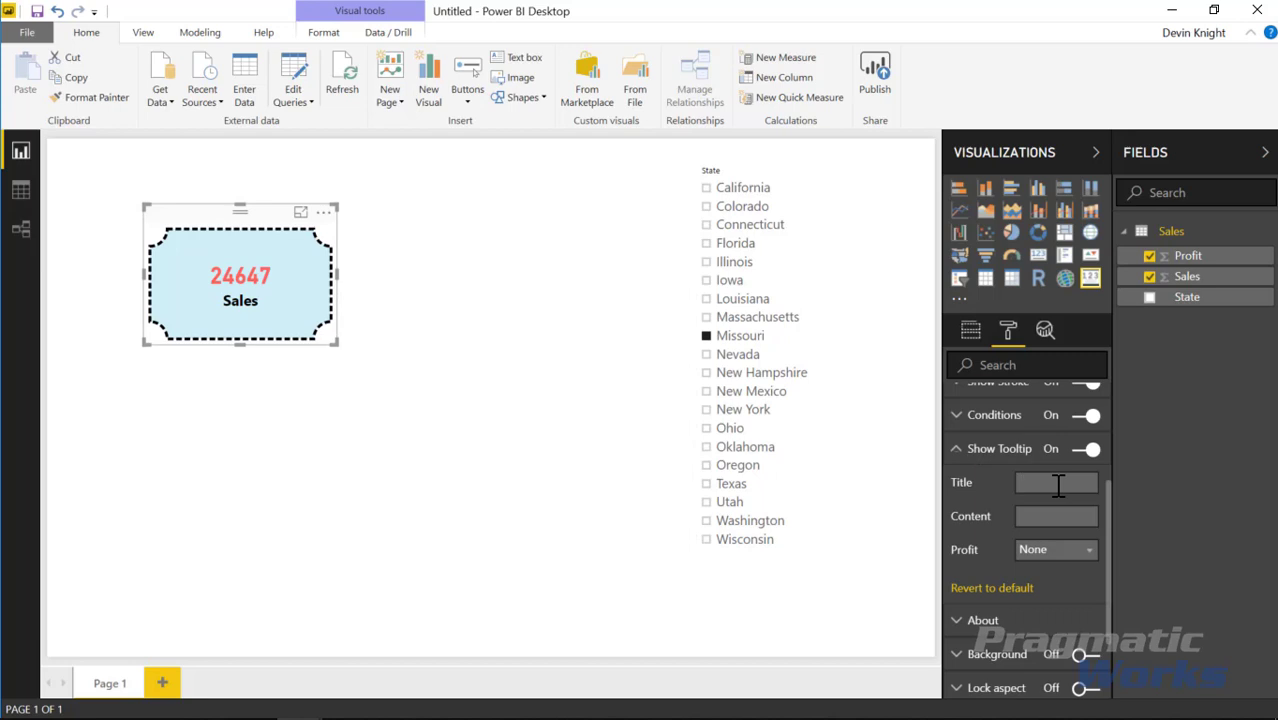
{"action": "type", "text": "Test"}
{"action": "type", "text": "Value"}
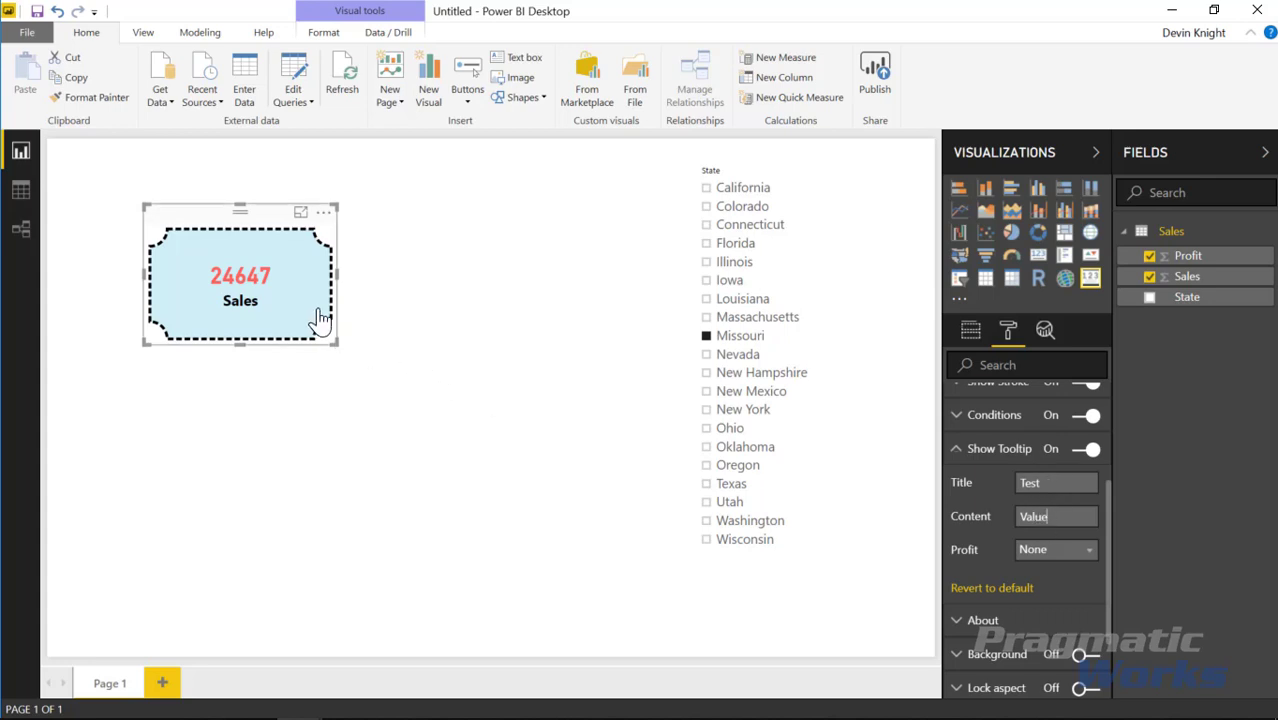
{"action": "mouse_move", "coordinate": [310, 313]}
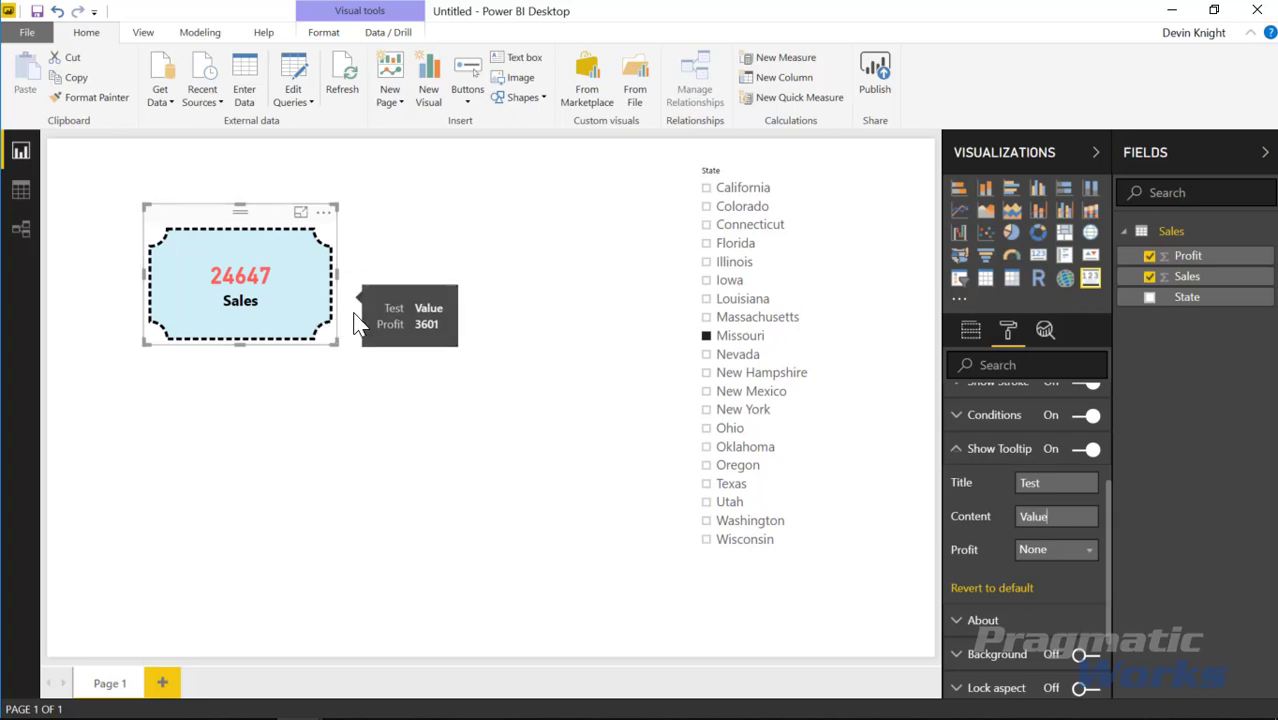
Step: Replace the tooltip's title with Measure and collapse the tooltip settings
{"action": "double_click", "coordinate": [1057, 484]}
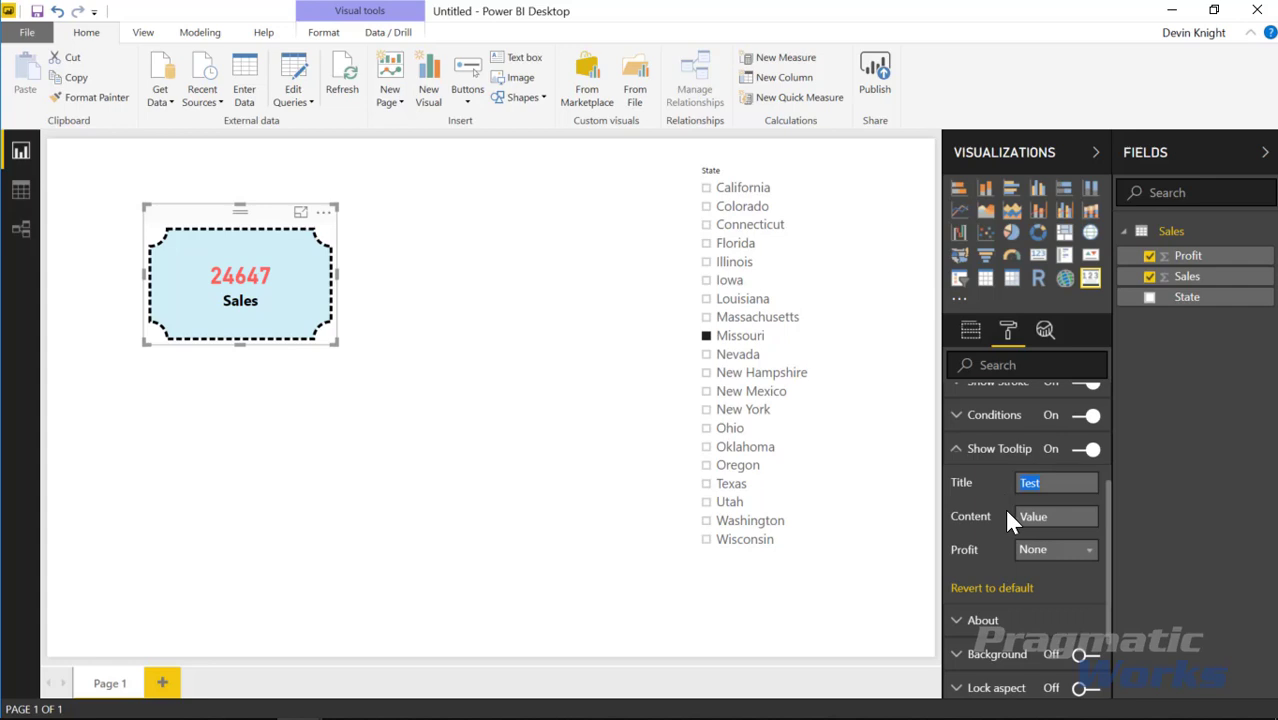
{"action": "type", "text": "Measure"}
{"action": "left_click", "coordinate": [956, 449]}
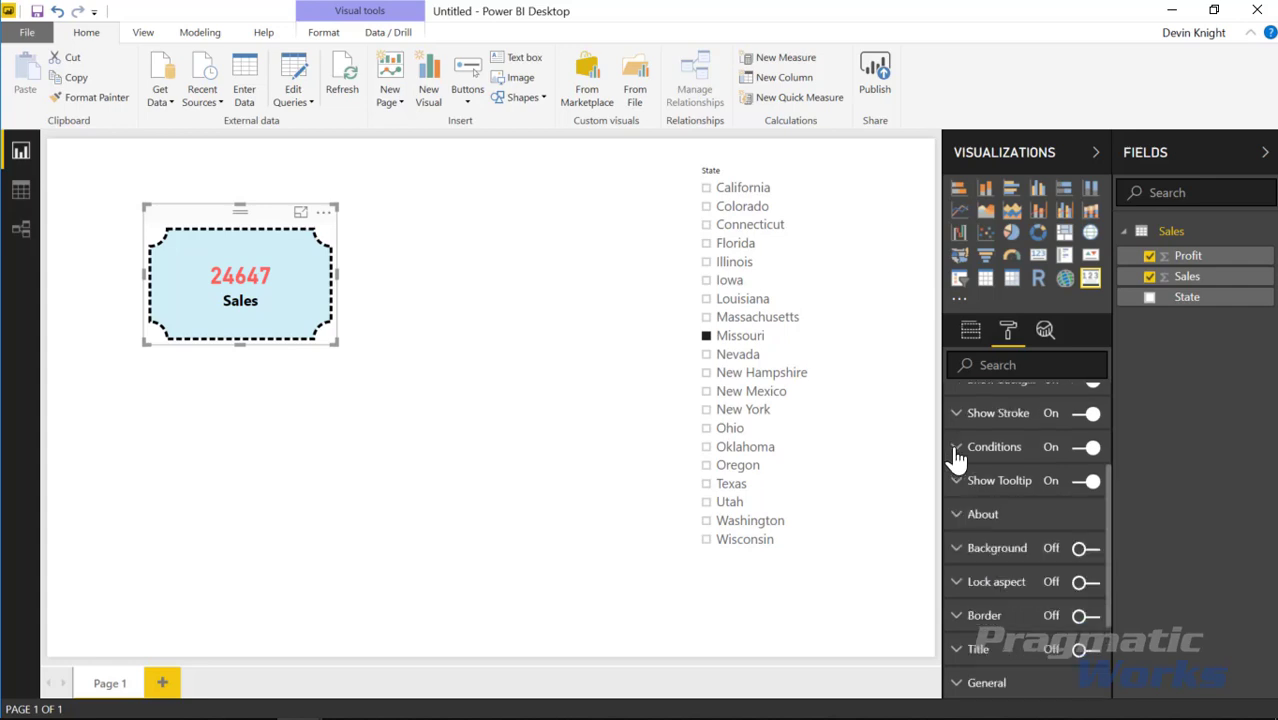
Step: Review the card visual's version and help URL in its About information
{"action": "left_click", "coordinate": [987, 516]}
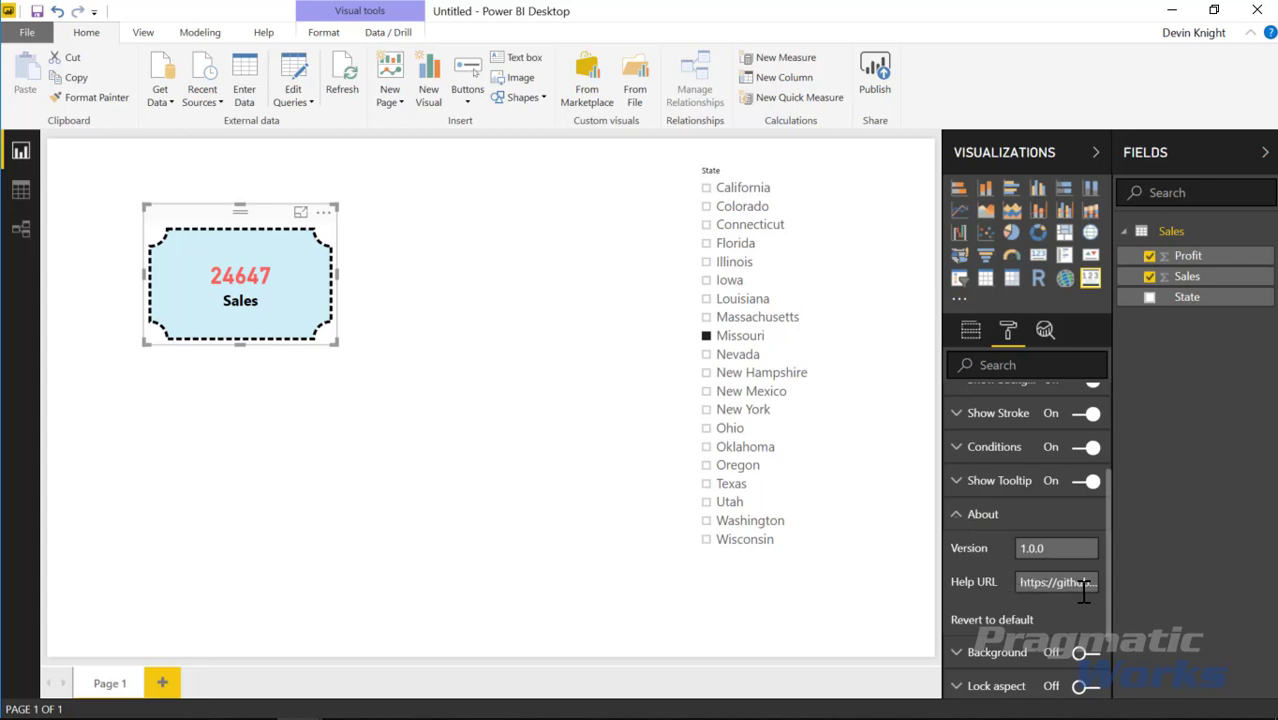
{"action": "left_click", "coordinate": [950, 516]}
{"action": "scroll", "coordinate": [986, 521], "scroll_direction": "up", "scroll_amount": 5}
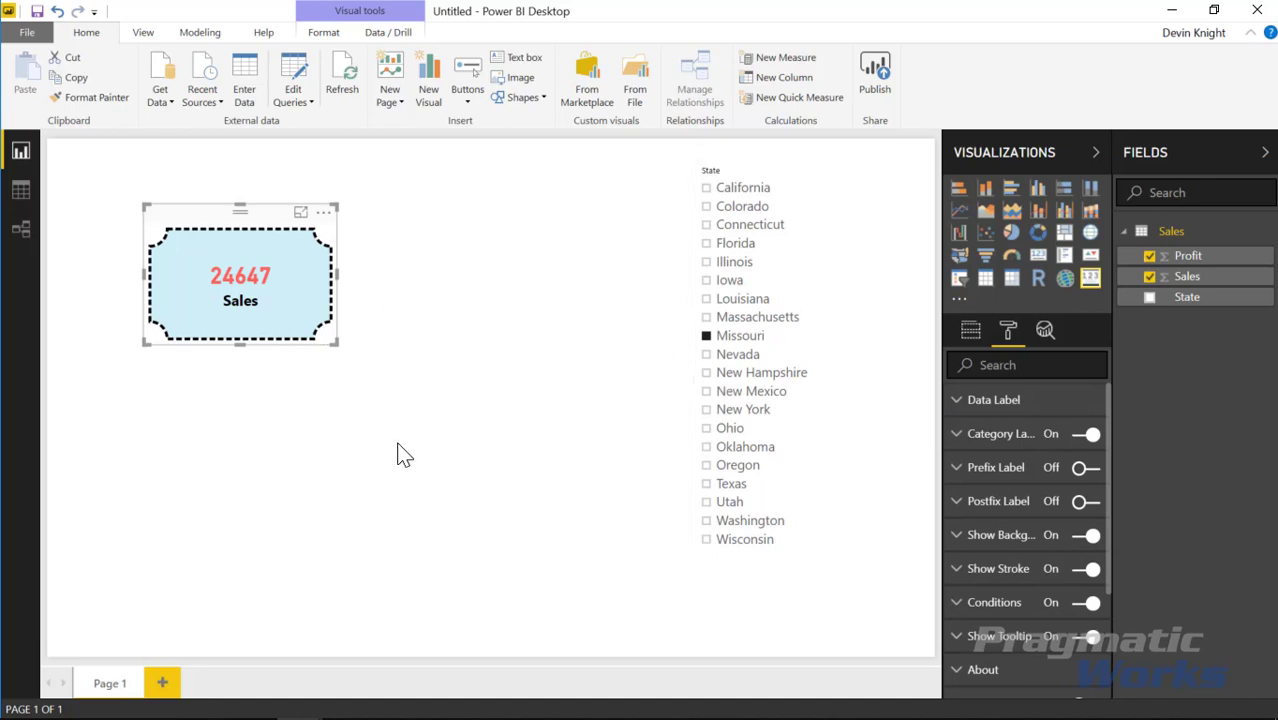
Step: Reposition the Sales card slightly higher in the upper-left area of the report page and deselect it
{"action": "left_click", "coordinate": [408, 330]}
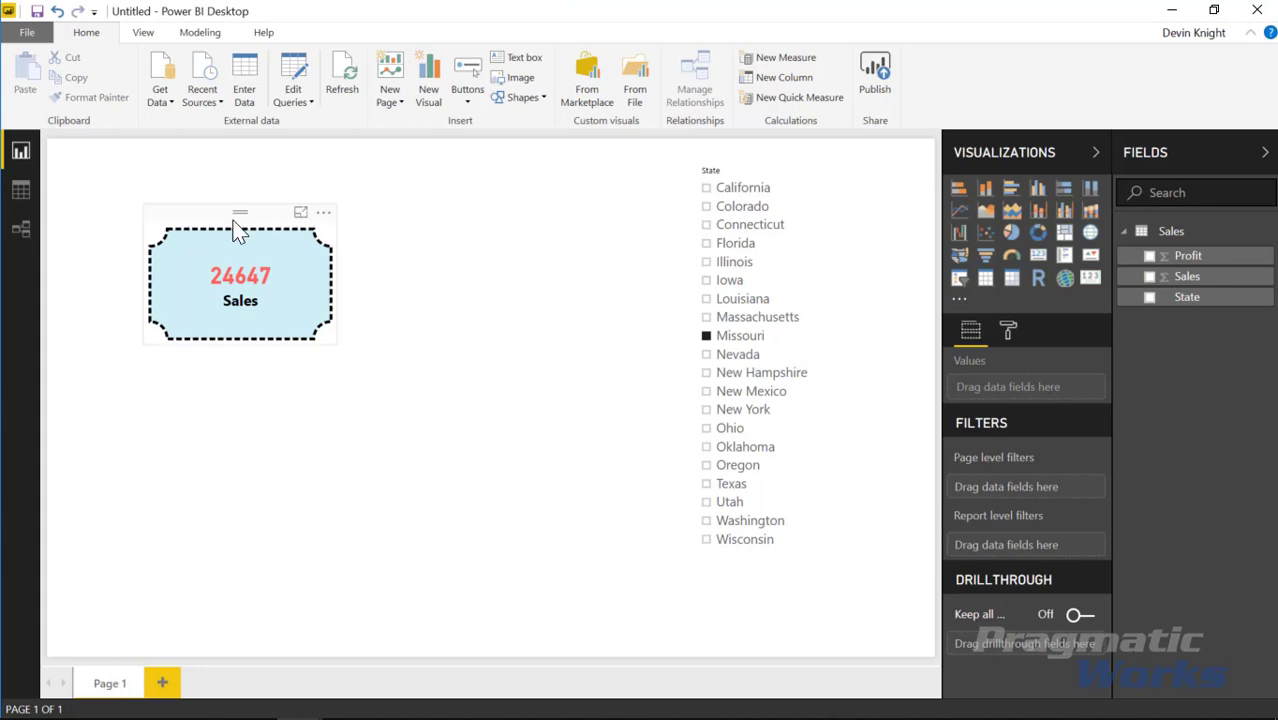
{"action": "left_click", "coordinate": [243, 275]}
{"action": "left_click_drag", "start_coordinate": [240, 275], "coordinate": [243, 358]}
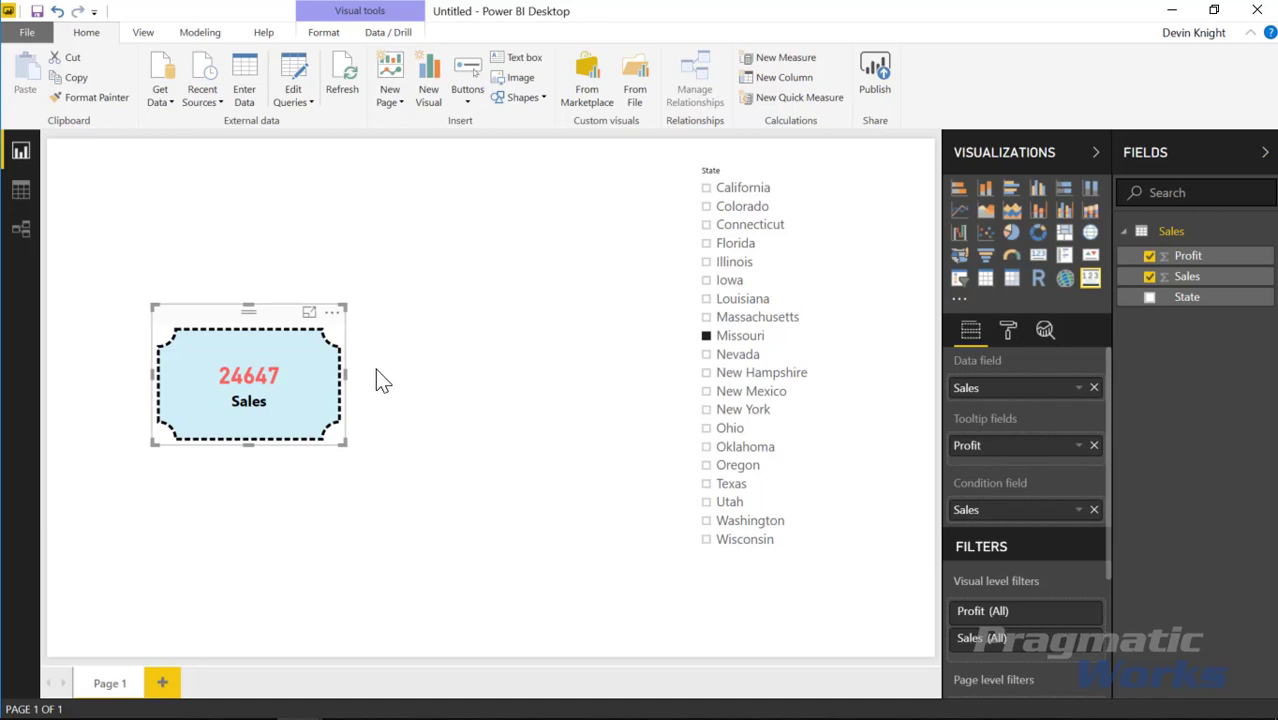
{"action": "left_click_drag", "start_coordinate": [213, 322], "coordinate": [214, 194]}
{"action": "left_click", "coordinate": [314, 437]}
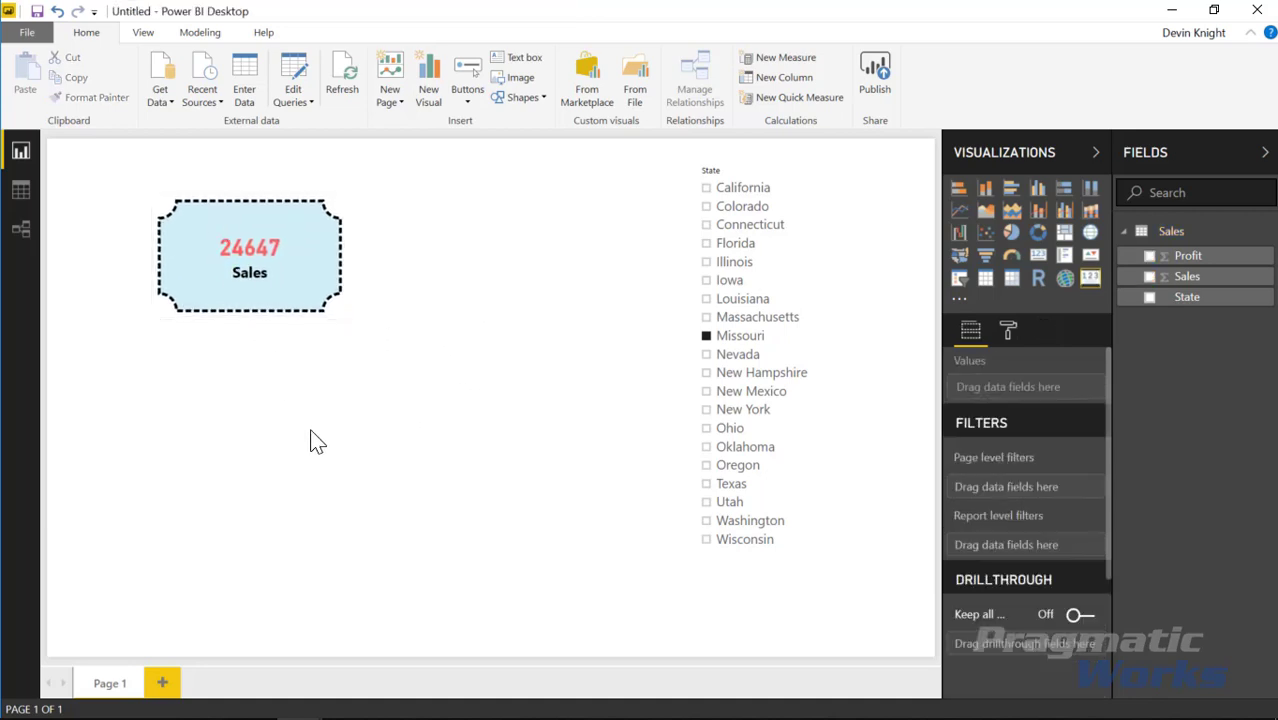
Step: Check the card's conditional colors by filtering the State slicer to Iowa, Illinois, Florida, Illinois and Iowa, ending on Louisiana
{"action": "left_click", "coordinate": [708, 330]}
{"action": "left_click", "coordinate": [707, 334]}
{"action": "left_click", "coordinate": [710, 330]}
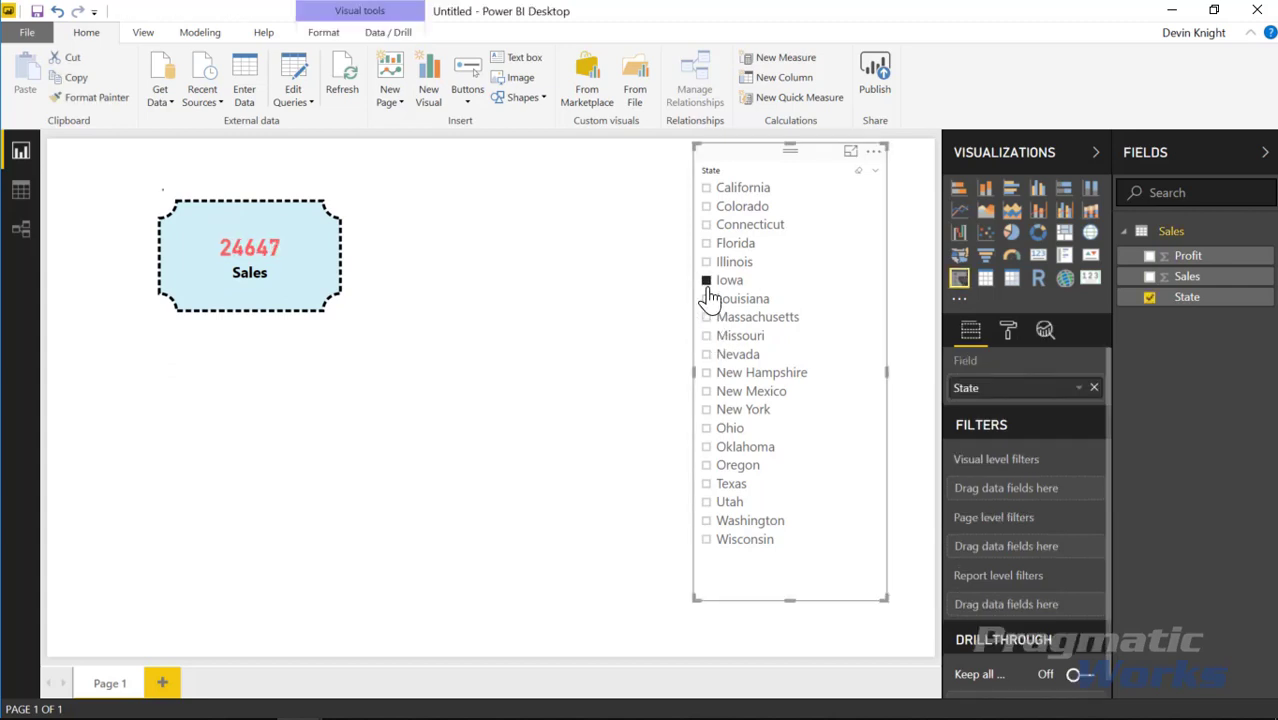
{"action": "left_click", "coordinate": [707, 281]}
{"action": "left_click", "coordinate": [706, 262]}
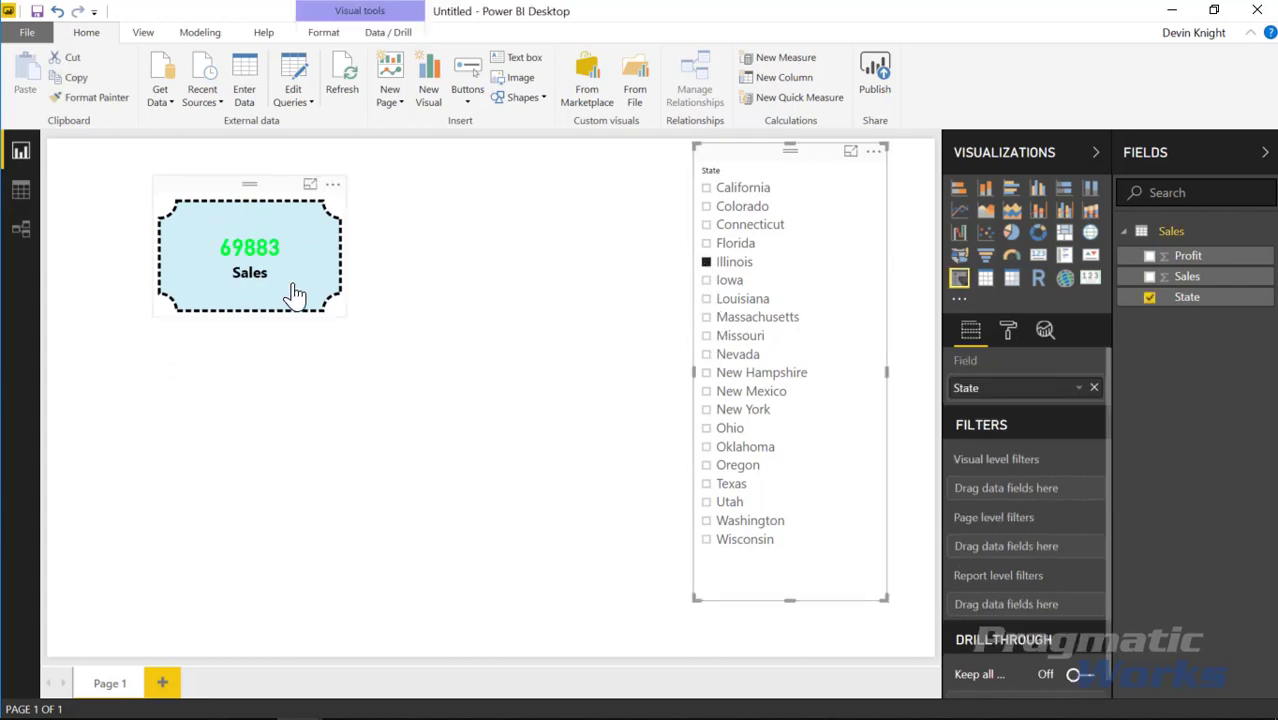
{"action": "left_click", "coordinate": [705, 244]}
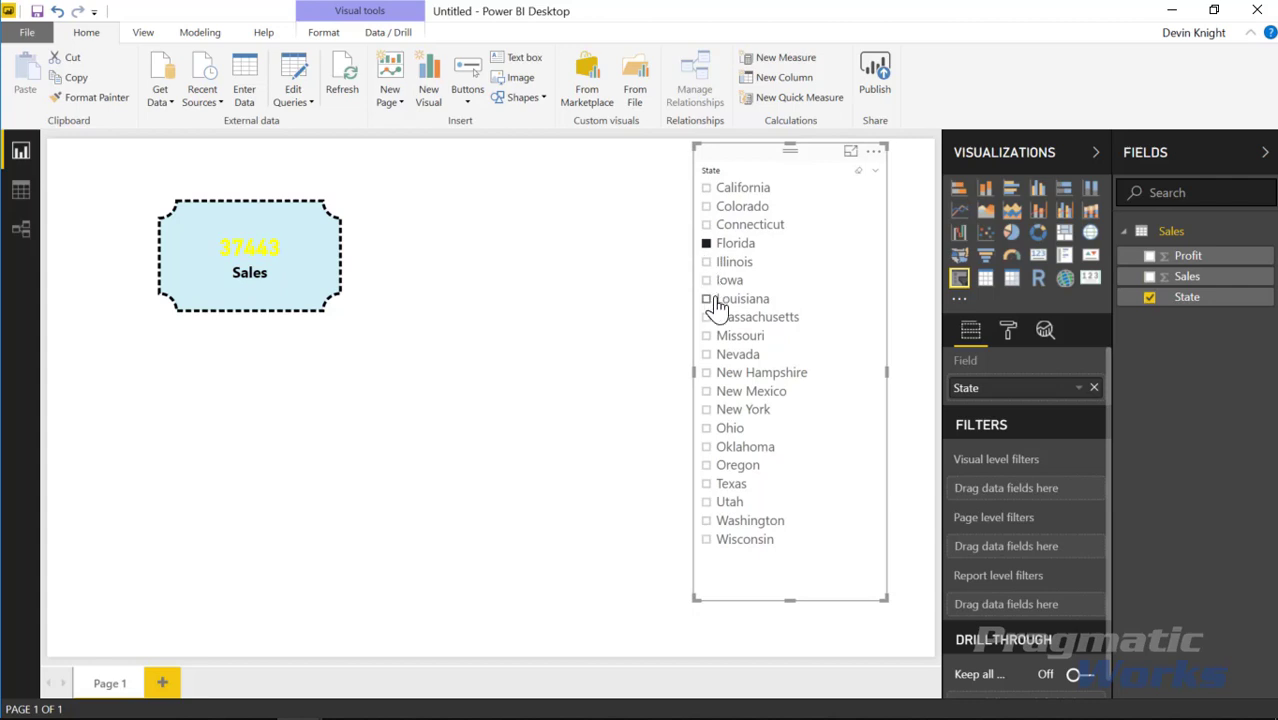
{"action": "left_click", "coordinate": [707, 263]}
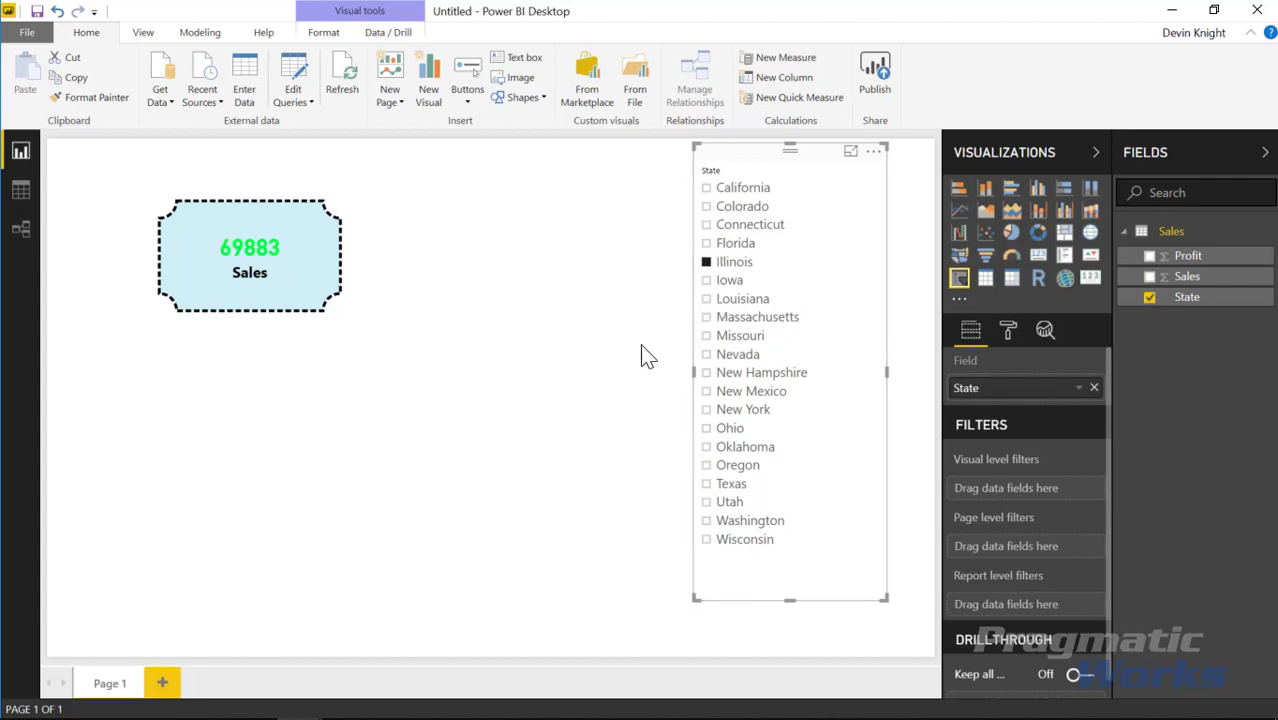
{"action": "left_click", "coordinate": [707, 280]}
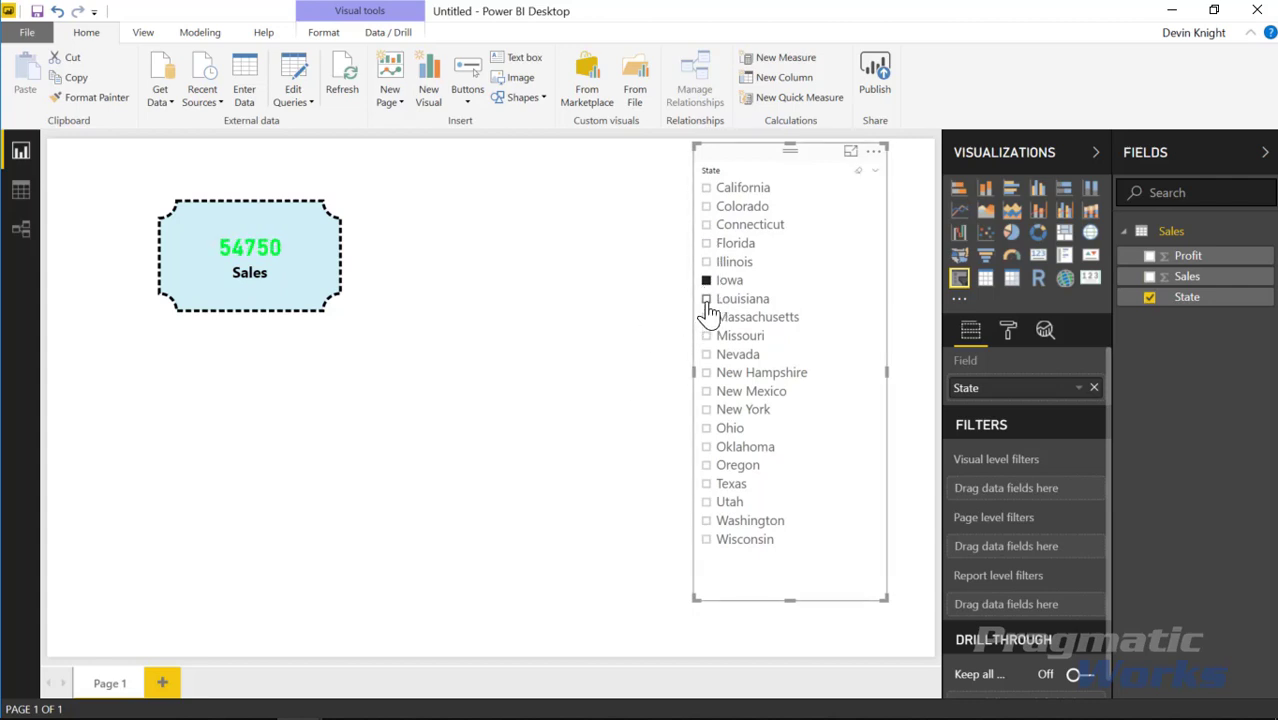
{"action": "left_click", "coordinate": [707, 298]}
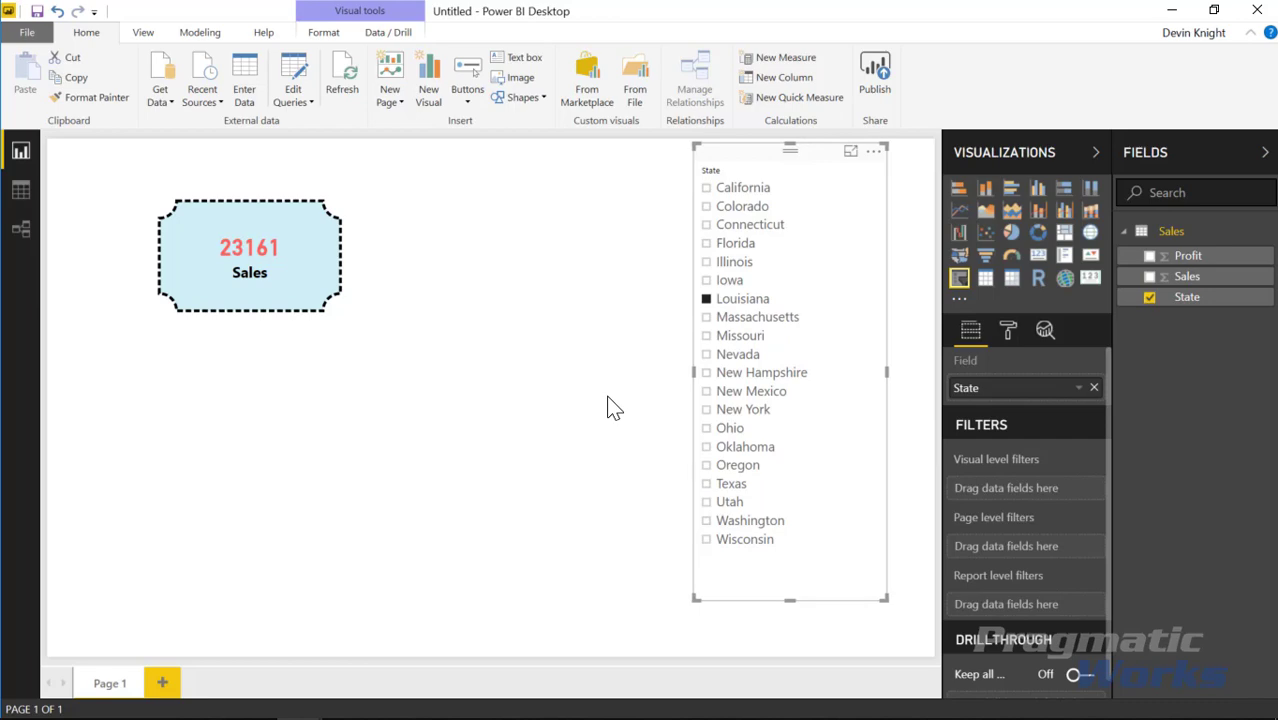